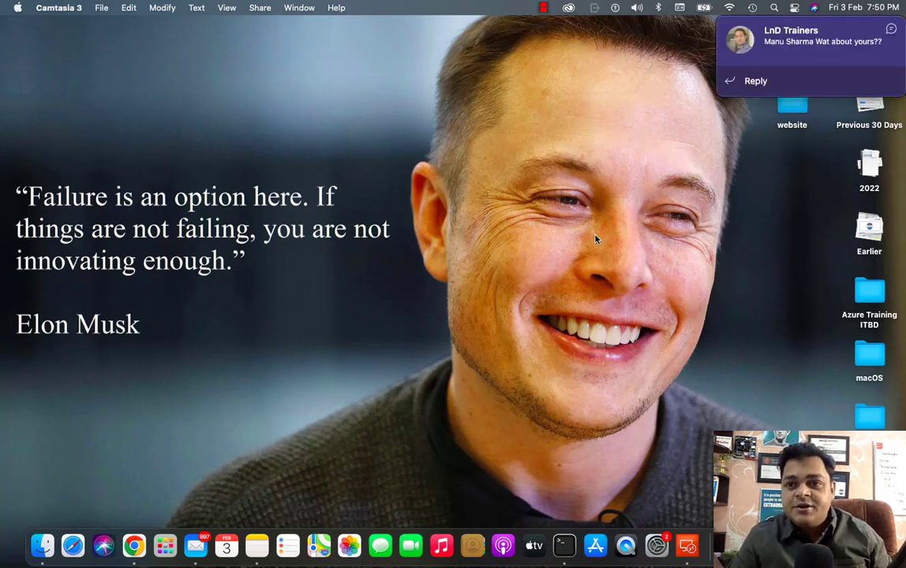
Step: Close the Teams chat banner and move to the full-screen Windows 11 desktop Space
left_click(893, 34)
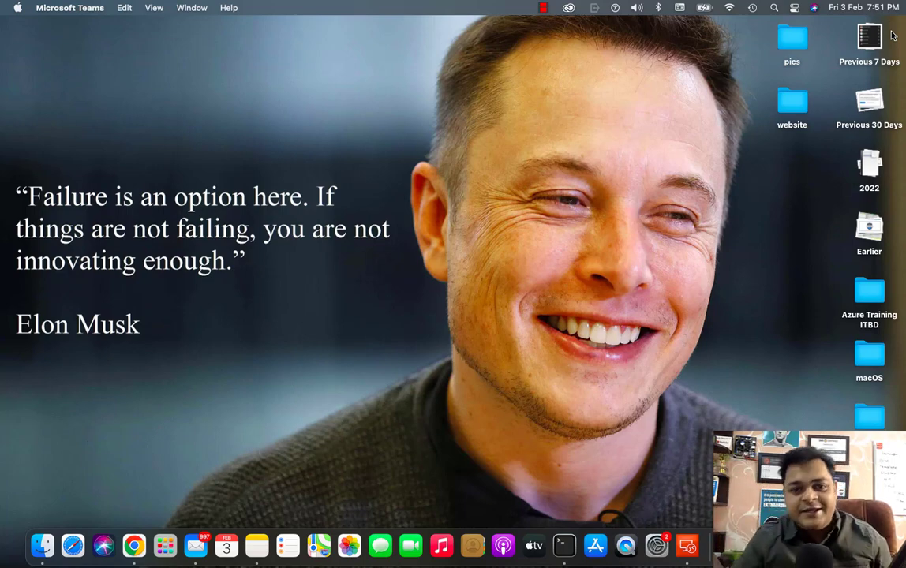
key("ctrl+Right")
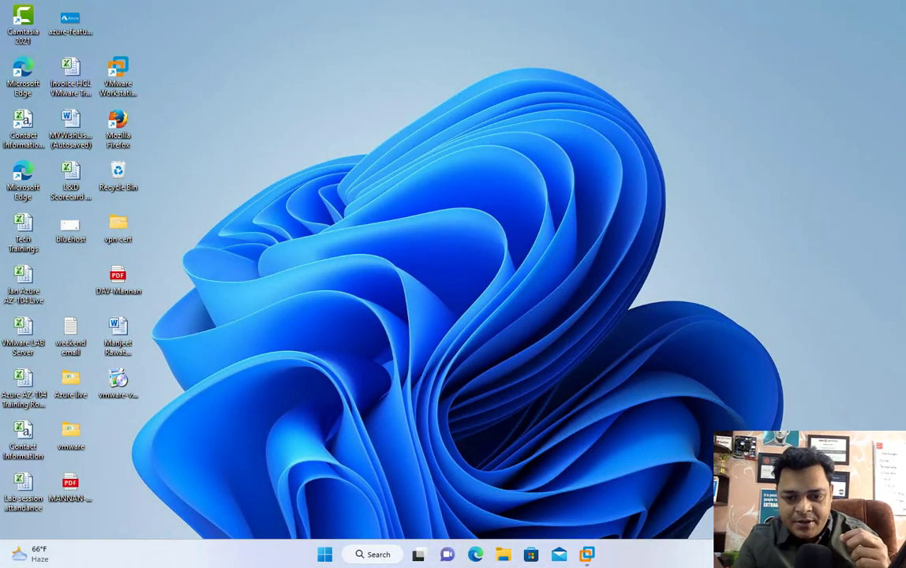
Step: In OneNote, handwrite '1- Create O365 free A/C' with the green pen
key("ctrl+Right")
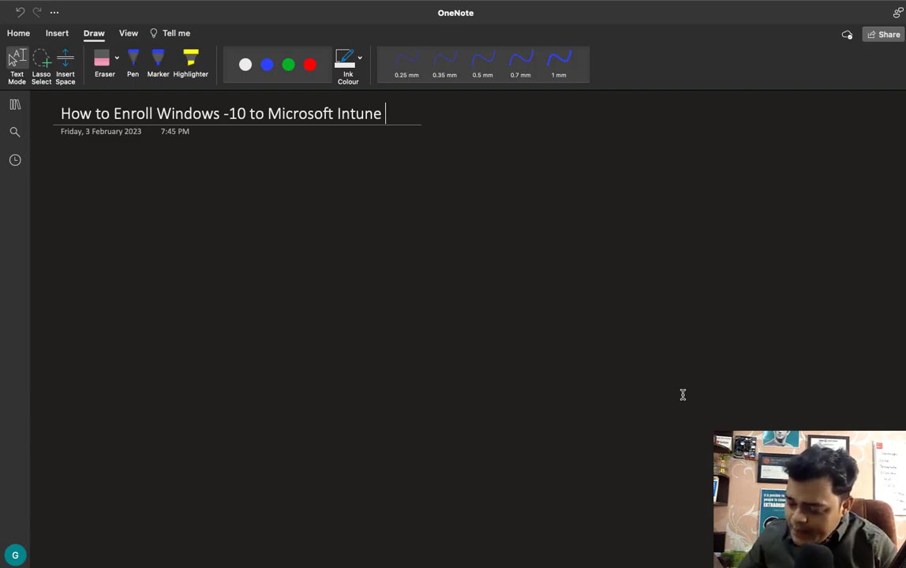
left_click(133, 62)
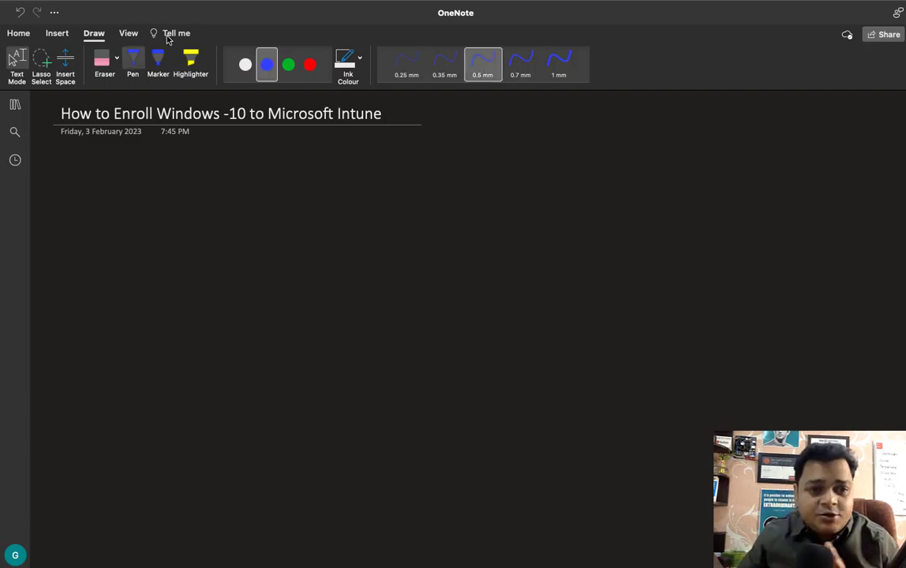
left_click(288, 64)
left_click_drag(173, 209, 171, 225)
left_click_drag(177, 216, 183, 215)
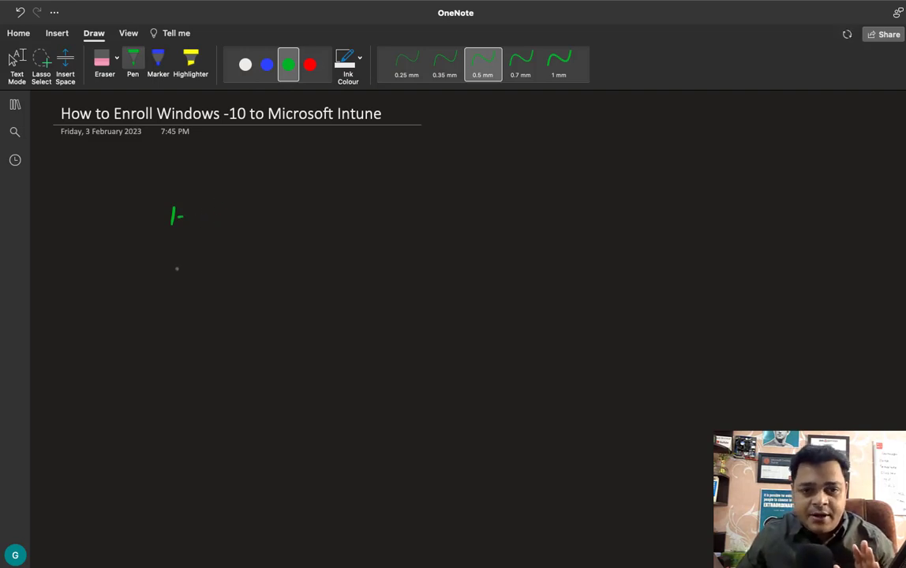
mouse_move(202, 211)
left_mouse_down()
mouse_move(202, 221)
mouse_move(288, 211)
mouse_move(301, 222)
mouse_move(332, 215)
mouse_move(371, 223)
mouse_move(384, 204)
left_mouse_up()
mouse_move(386, 223)
left_mouse_down()
mouse_move(395, 213)
mouse_move(415, 221)
left_mouse_up()
mouse_move(419, 216)
left_mouse_down()
mouse_move(454, 208)
mouse_move(462, 224)
mouse_move(491, 223)
left_mouse_up()
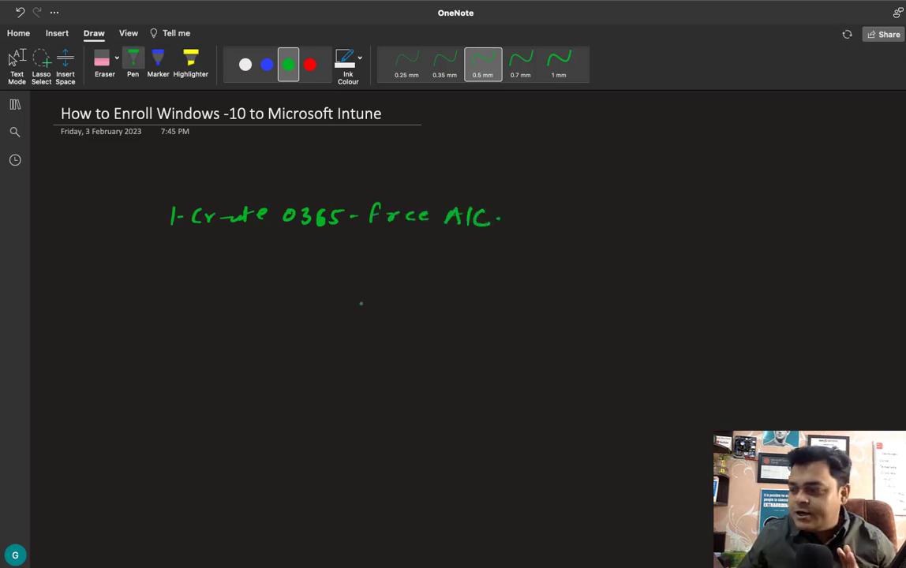
key("Escape")
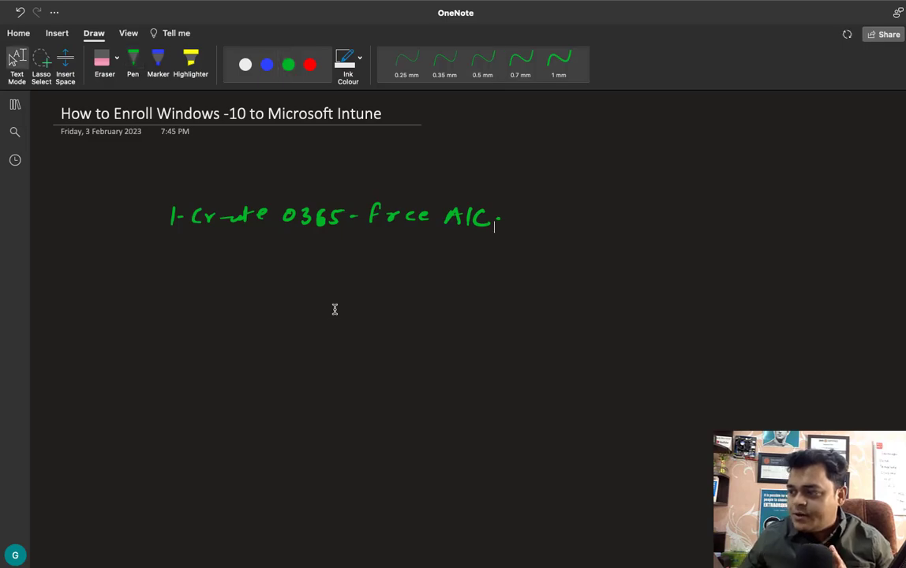
Step: Begin step two by handwriting '2.' below the first line
key("ctrl+Left")
key("ctrl+Left")
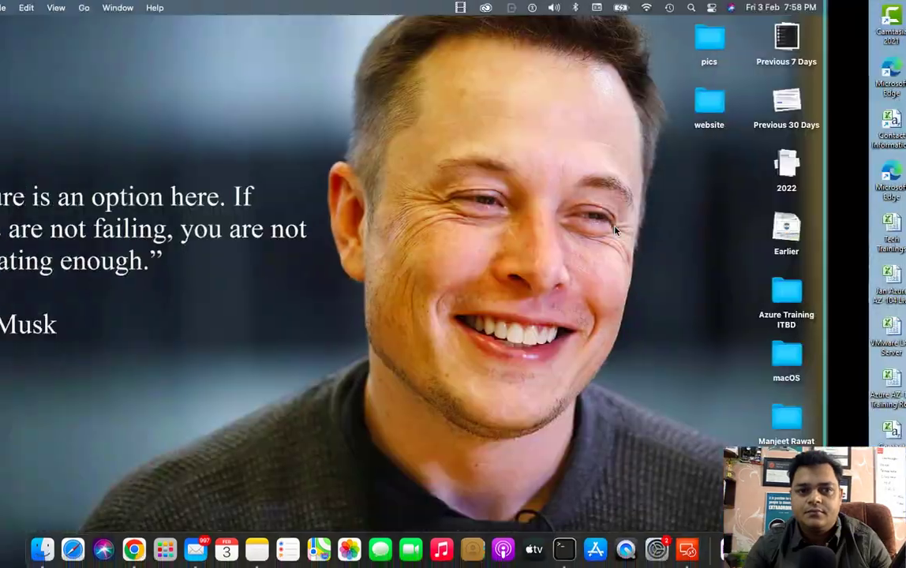
key("ctrl+Right")
key("ctrl+Right")
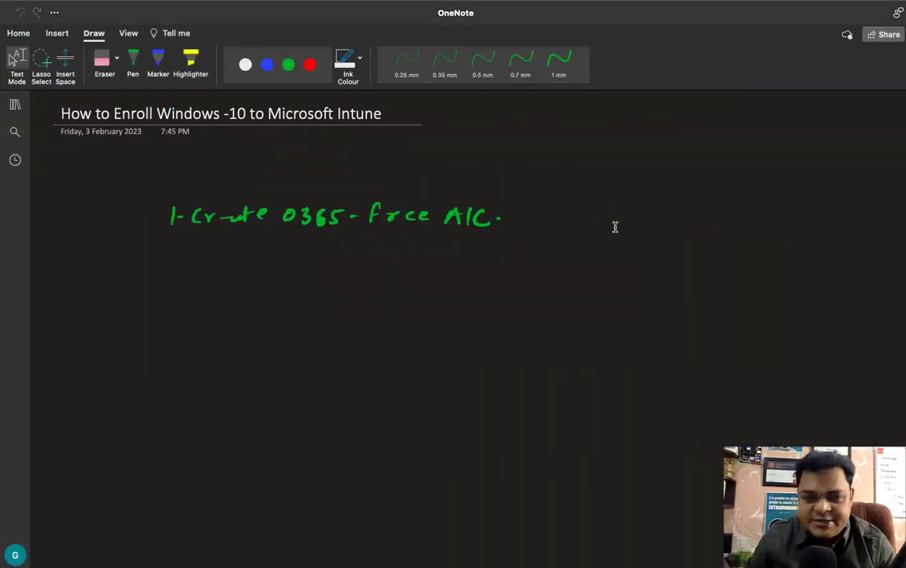
left_click_drag(162, 252, 177, 268)
left_click(178, 263)
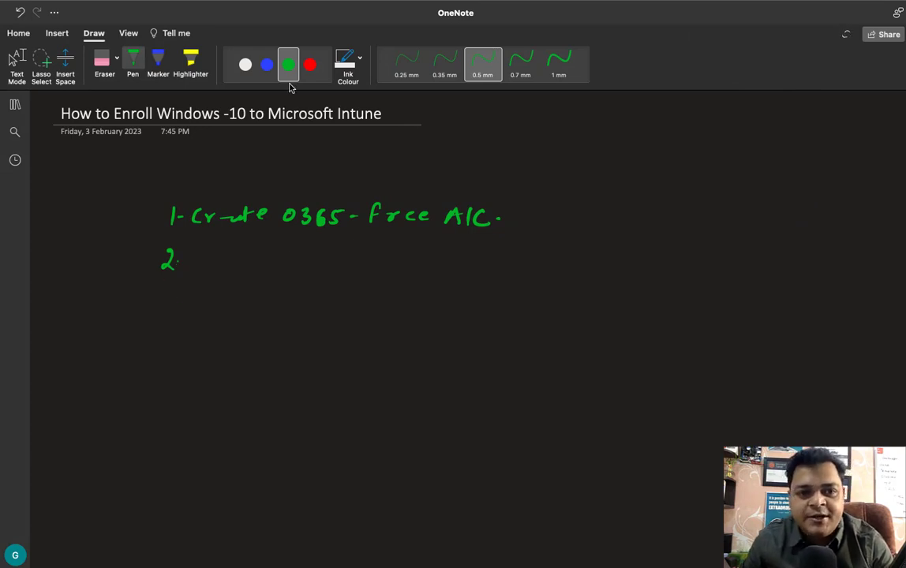
Step: With green ink reselected, handwrite 'F3 — E5' after 2
left_click(309, 66)
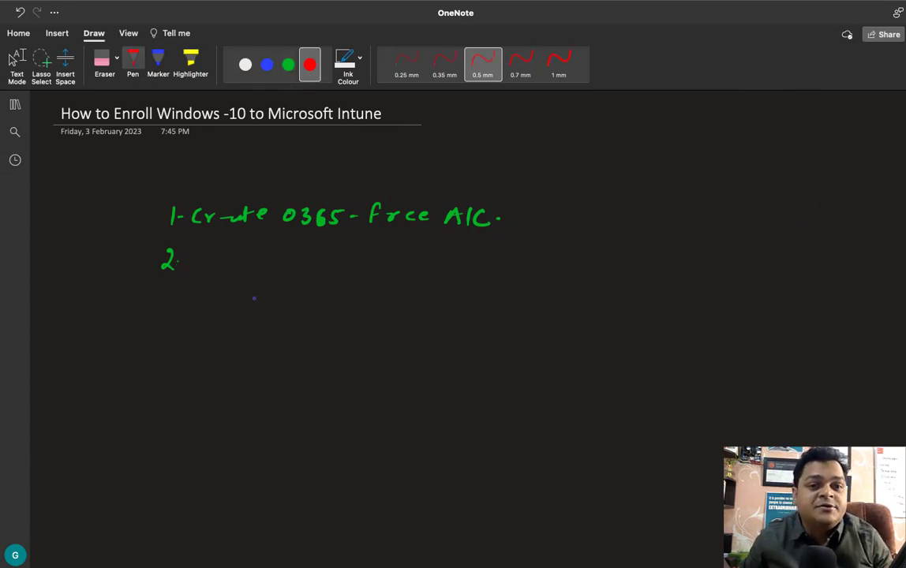
left_click(288, 65)
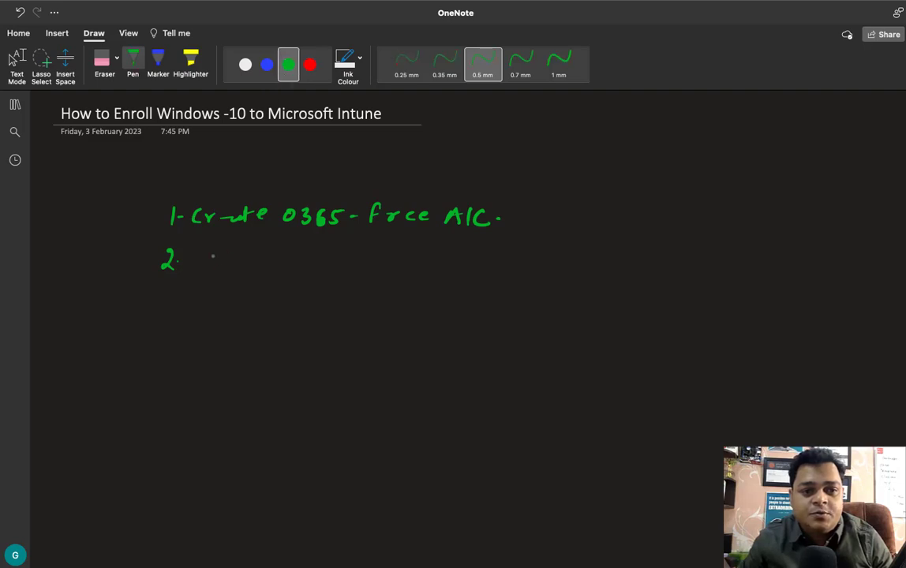
left_click(204, 271)
mouse_move(203, 254)
left_mouse_down()
mouse_move(204, 266)
mouse_move(214, 249)
left_mouse_up()
left_click_drag(204, 260, 221, 269)
left_click(242, 264)
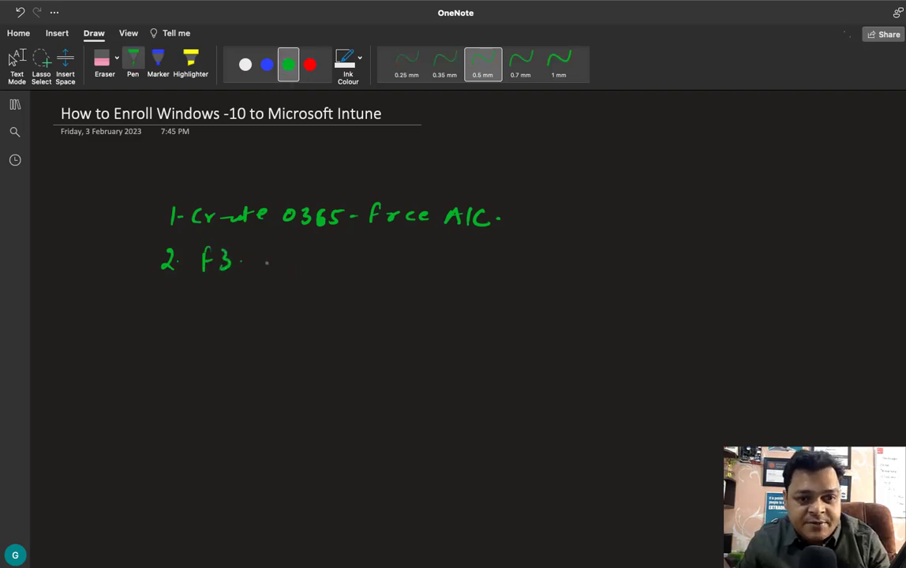
left_click_drag(261, 265, 299, 264)
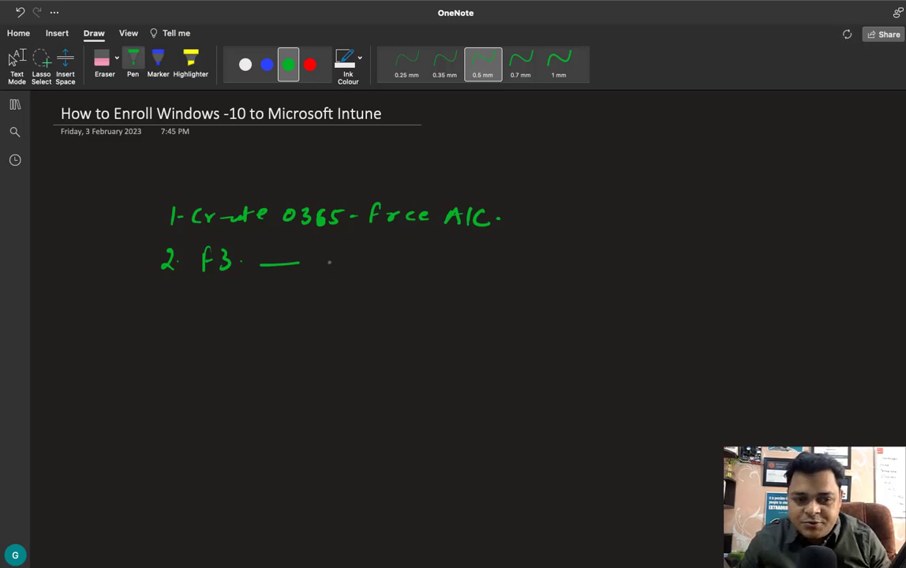
mouse_move(328, 256)
left_mouse_down()
mouse_move(327, 274)
mouse_move(335, 272)
left_mouse_up()
left_click_drag(327, 265, 333, 264)
Step: Continue step 2 with '+ Mobility + Security'
mouse_move(327, 255)
left_mouse_down()
mouse_move(355, 271)
mouse_move(356, 256)
mouse_move(372, 266)
mouse_move(368, 273)
mouse_move(432, 264)
mouse_move(432, 273)
left_mouse_up()
mouse_move(438, 259)
left_mouse_down()
mouse_move(441, 273)
mouse_move(455, 273)
left_mouse_up()
mouse_move(460, 257)
left_mouse_down()
mouse_move(461, 274)
mouse_move(465, 262)
mouse_move(478, 281)
mouse_move(503, 269)
mouse_move(498, 275)
left_mouse_up()
mouse_move(520, 264)
left_mouse_down()
mouse_move(512, 275)
mouse_move(562, 277)
left_mouse_up()
mouse_move(565, 276)
left_mouse_down()
mouse_move(573, 267)
mouse_move(588, 278)
mouse_move(593, 267)
left_mouse_up()
left_click(577, 261)
mouse_move(596, 267)
left_mouse_down()
mouse_move(608, 282)
mouse_move(667, 271)
mouse_move(745, 278)
left_mouse_up()
Step: Finish step 2 with '(30 Days)' and start '3 -' on the next line
mouse_move(748, 268)
left_mouse_down()
mouse_move(753, 284)
mouse_move(759, 280)
left_mouse_up()
left_click(764, 271)
left_click_drag(677, 260, 673, 287)
left_click_drag(773, 261, 773, 288)
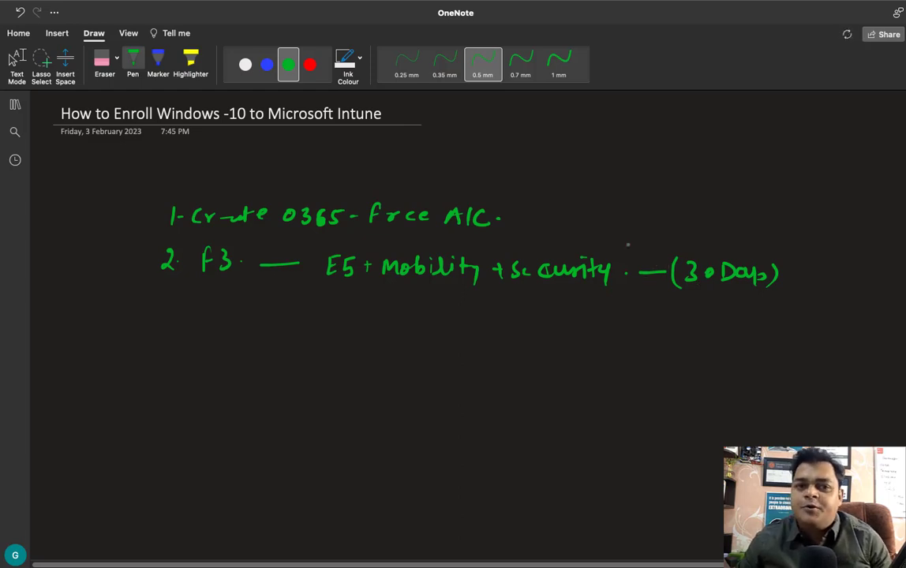
mouse_move(160, 301)
left_mouse_down()
mouse_move(160, 319)
mouse_move(188, 311)
left_mouse_up()
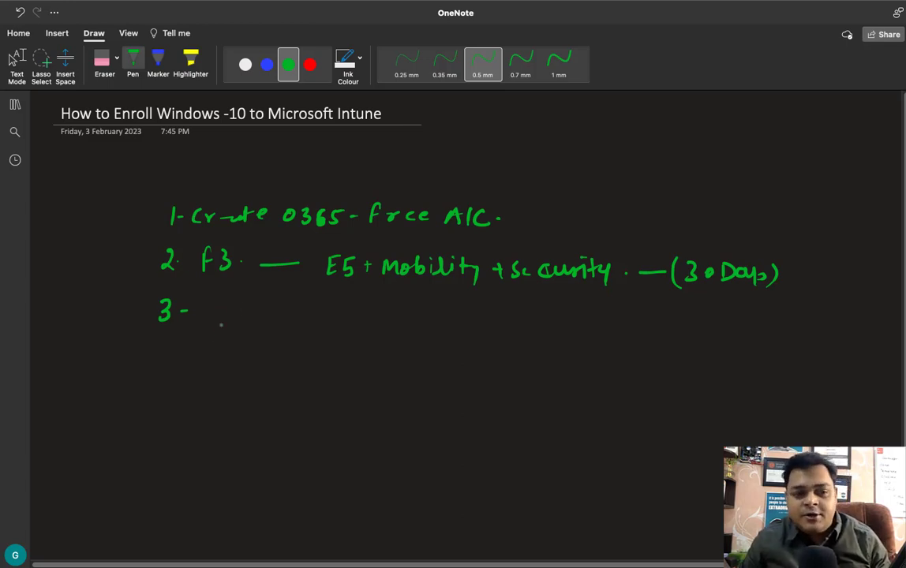
Step: Handwrite '3 - AD User' and '4 - Group' as the next steps
left_click_drag(212, 304, 208, 318)
left_click_drag(214, 303, 221, 311)
left_click_drag(227, 304, 226, 319)
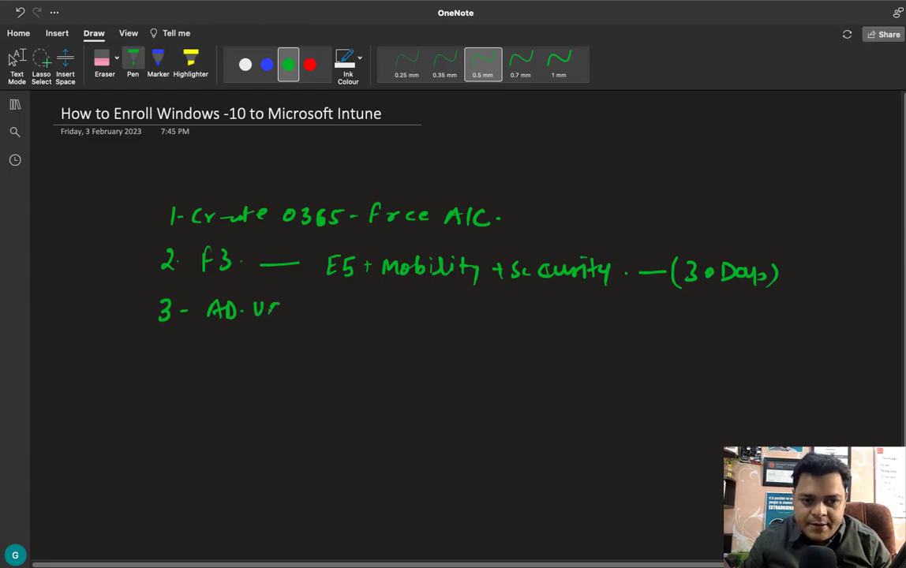
left_click_drag(278, 304, 269, 315)
left_click_drag(284, 310, 294, 308)
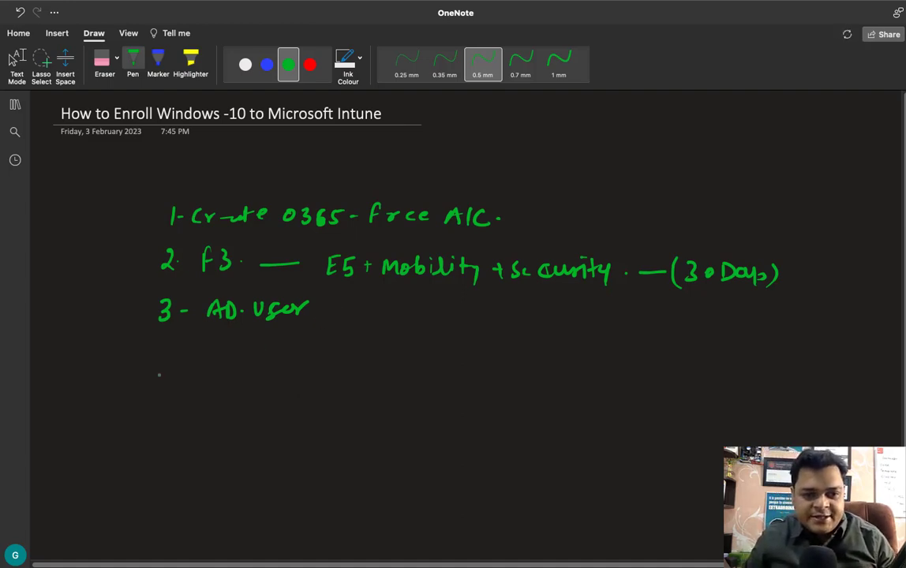
left_click_drag(160, 352, 167, 369)
left_click_drag(175, 361, 224, 361)
left_click(235, 364)
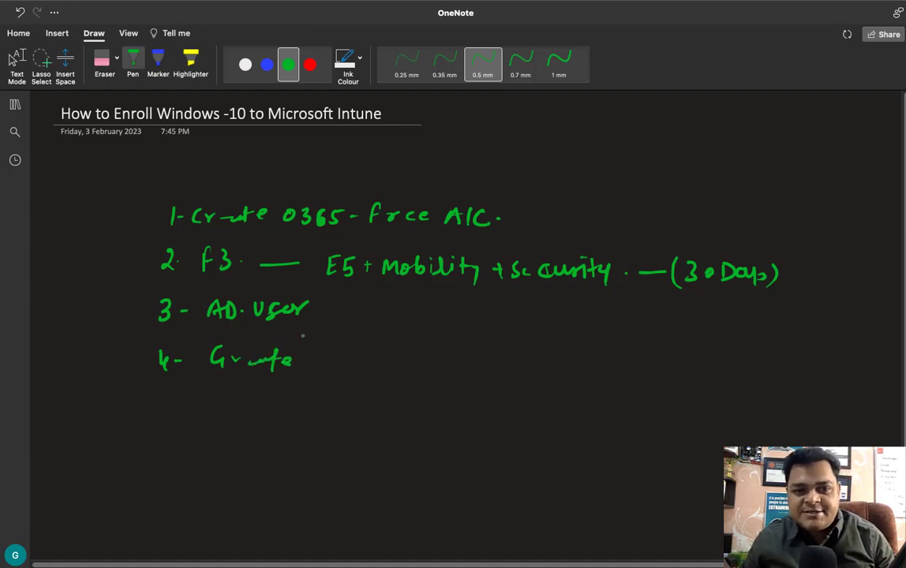
Step: Handwrite step 5, 'Assign licence to Group'
left_click_drag(164, 400, 162, 413)
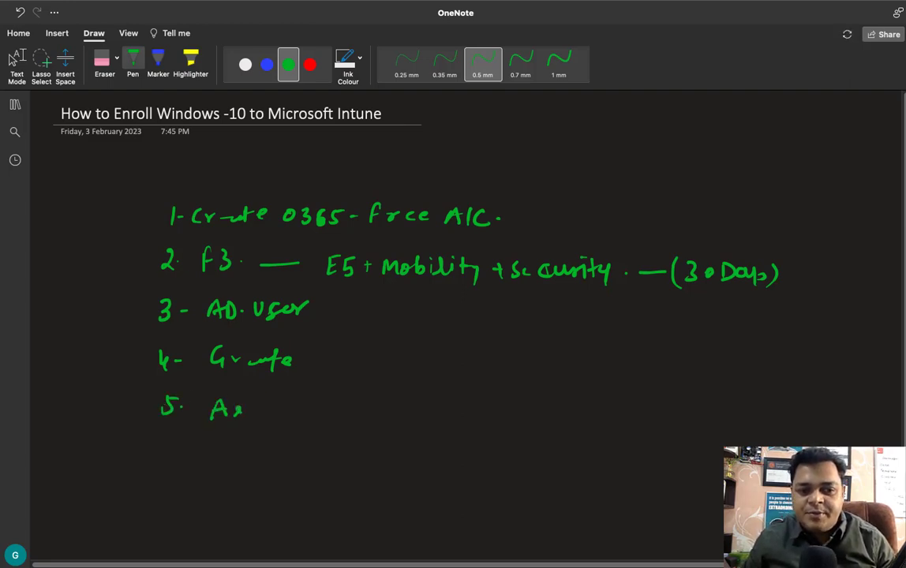
left_click_drag(274, 410, 273, 425)
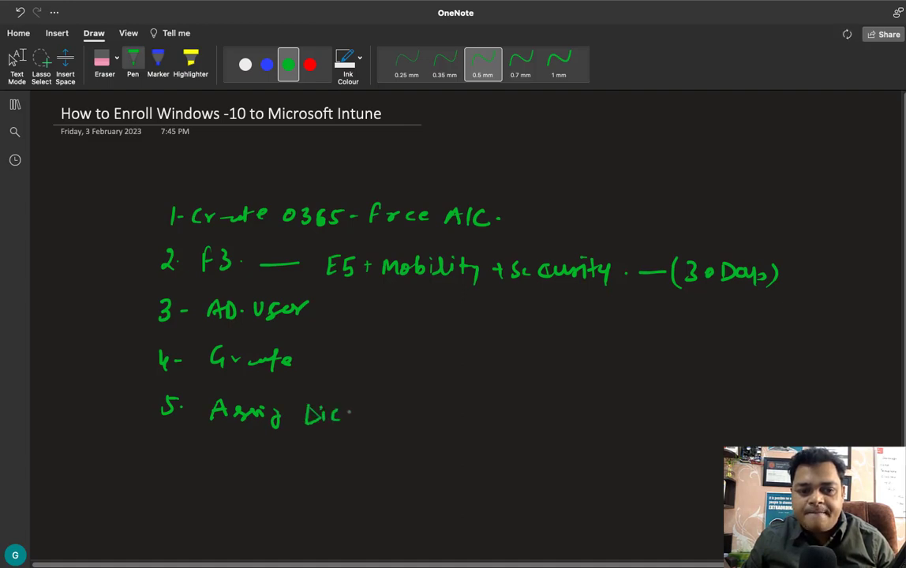
left_click_drag(348, 414, 440, 425)
left_click_drag(433, 416, 554, 414)
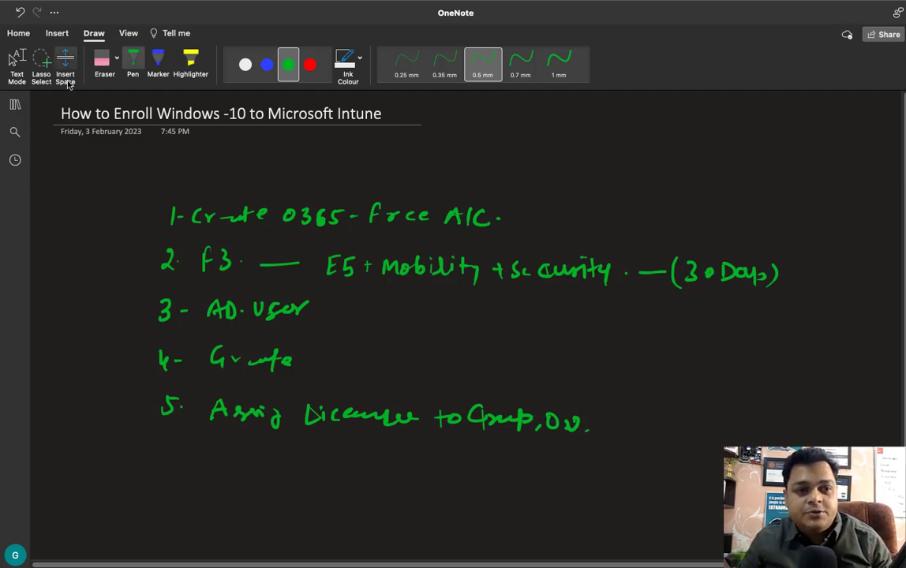
Step: Erase a stray stroke, add 'User.' after Group, and return to text mode
left_click(103, 61)
mouse_move(567, 423)
left_mouse_down()
mouse_move(555, 415)
mouse_move(555, 430)
mouse_move(548, 413)
mouse_move(560, 426)
mouse_move(568, 414)
mouse_move(581, 426)
mouse_move(613, 424)
left_mouse_up()
left_click(289, 64)
left_click(482, 64)
left_click(620, 424)
key("Escape")
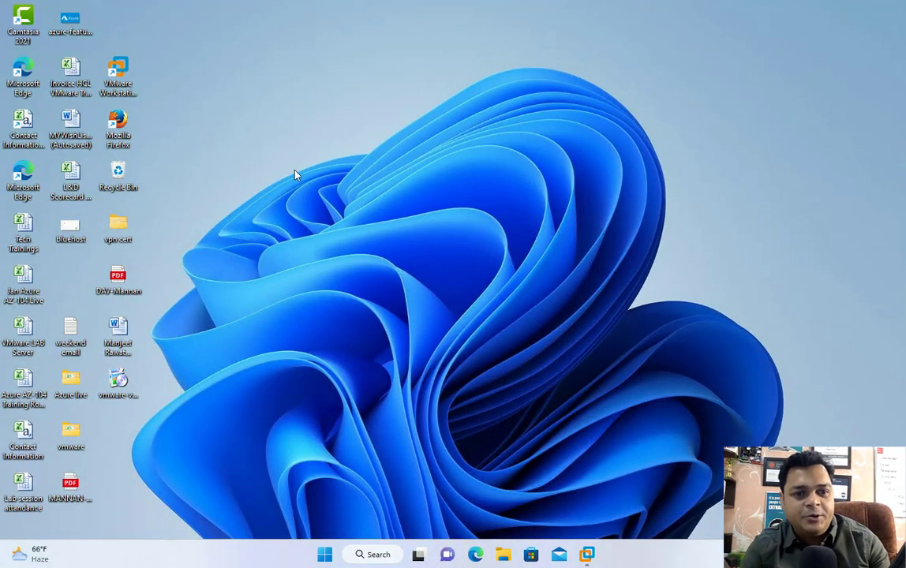
Step: Sort the Windows desktop icons by size
right_click(296, 172)
mouse_move(345, 203)
left_click(490, 225)
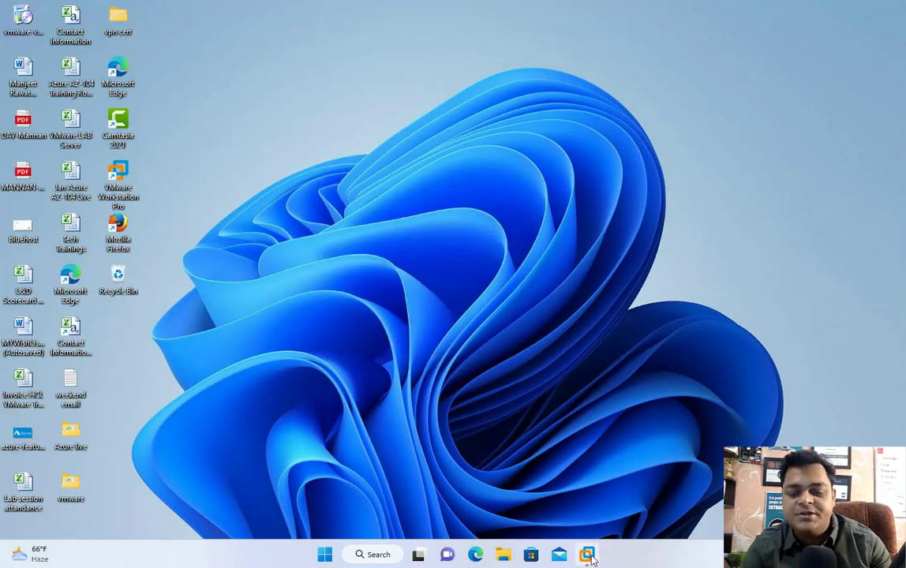
Step: Launch Google Chrome from the recent apps in Windows search
mouse_move(588, 554)
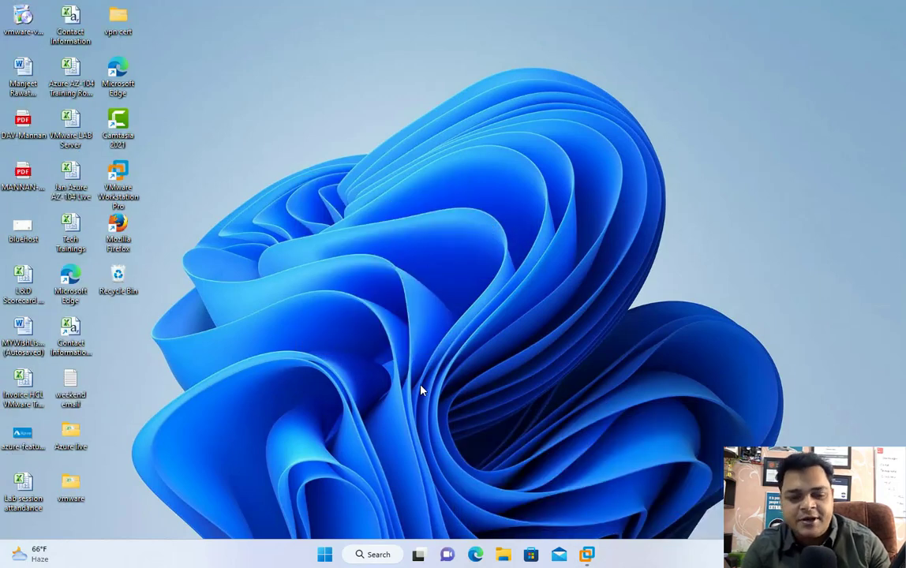
left_click(372, 555)
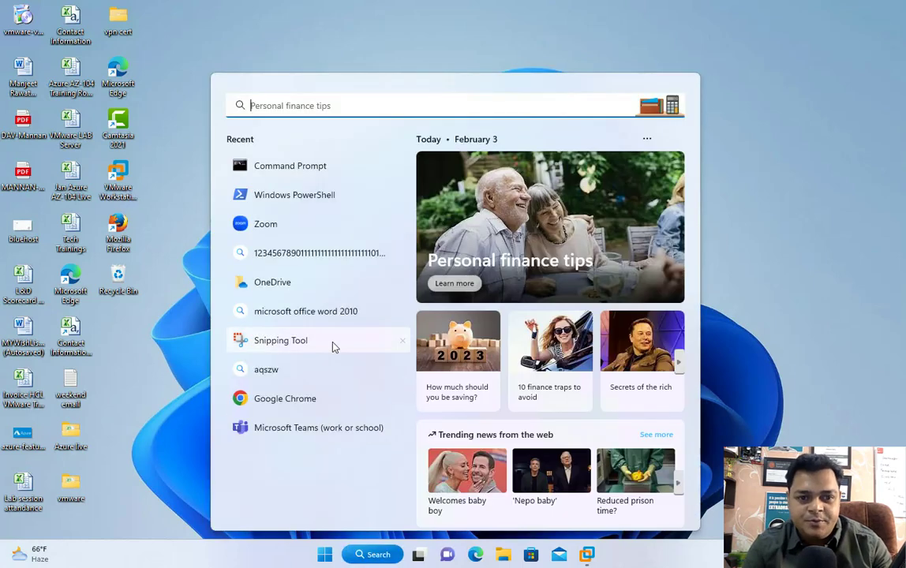
left_click(293, 401)
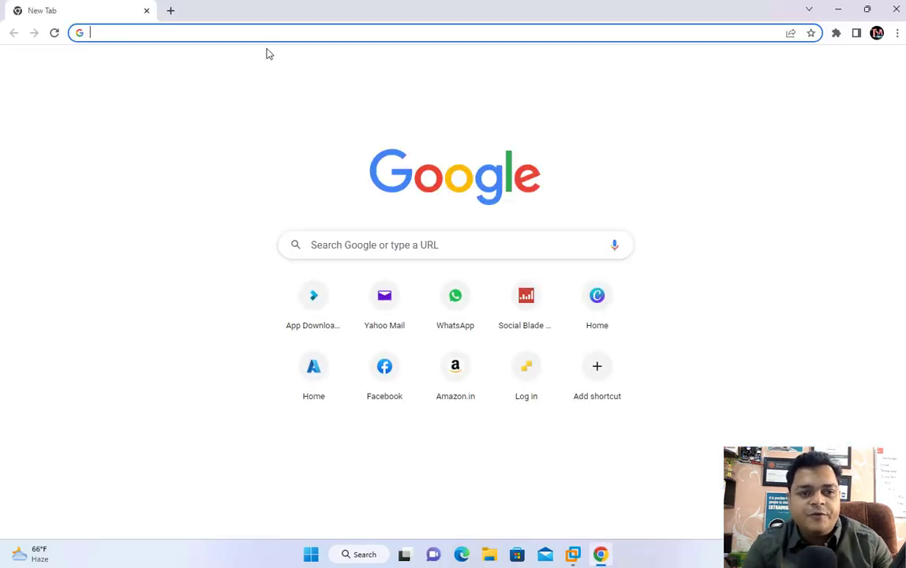
Step: Load office.com in the new Chrome tab
type("o")
key("BackSpace")
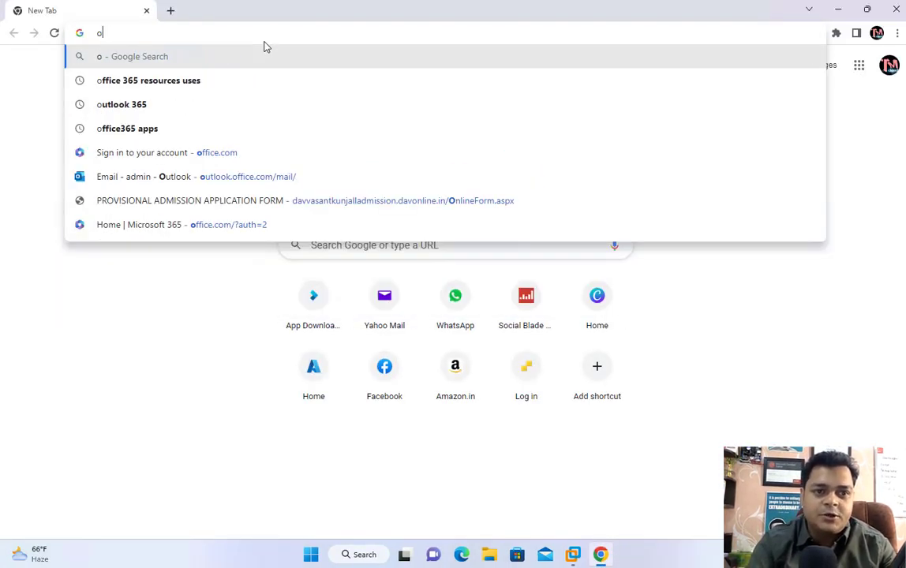
type("ff")
key("Return")
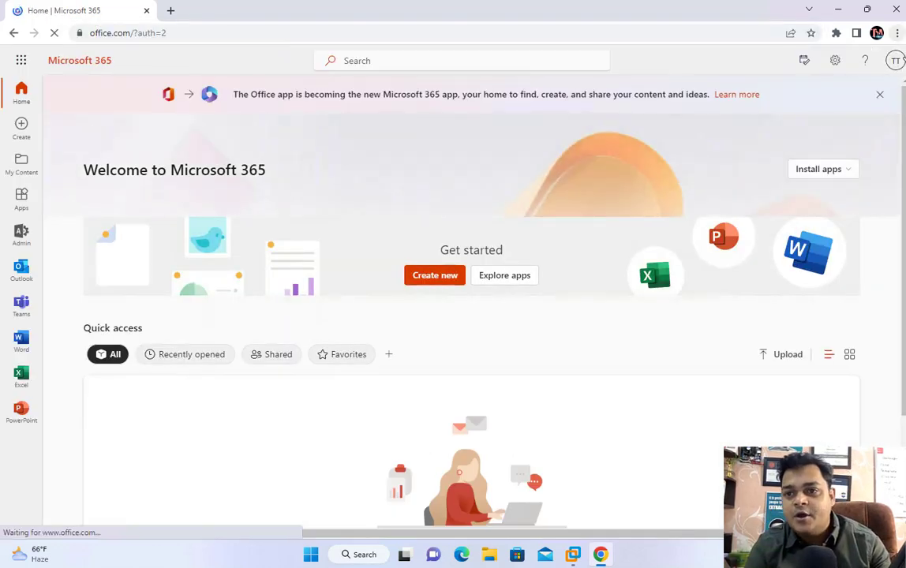
Step: Check the signed-in account panel, then open the Microsoft 365 admin center
left_click(897, 60)
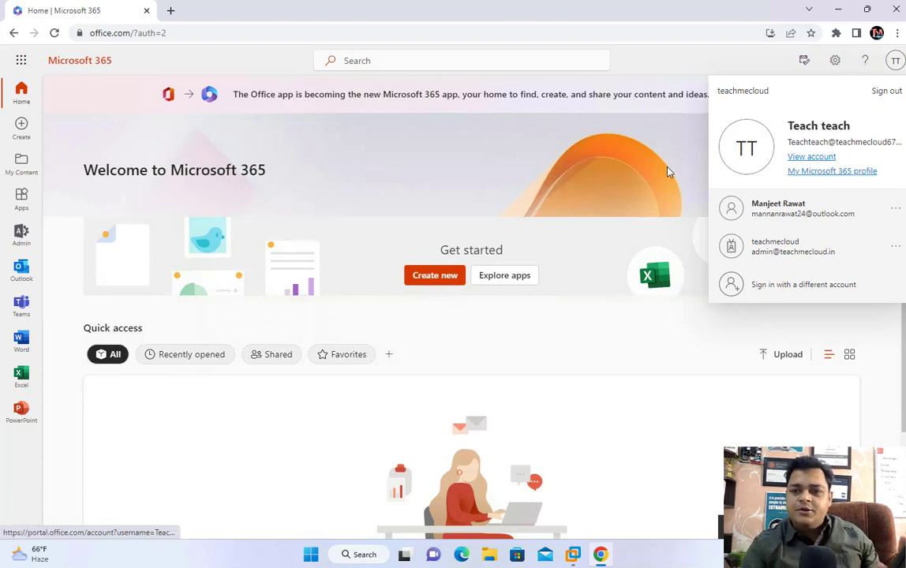
left_click(627, 173)
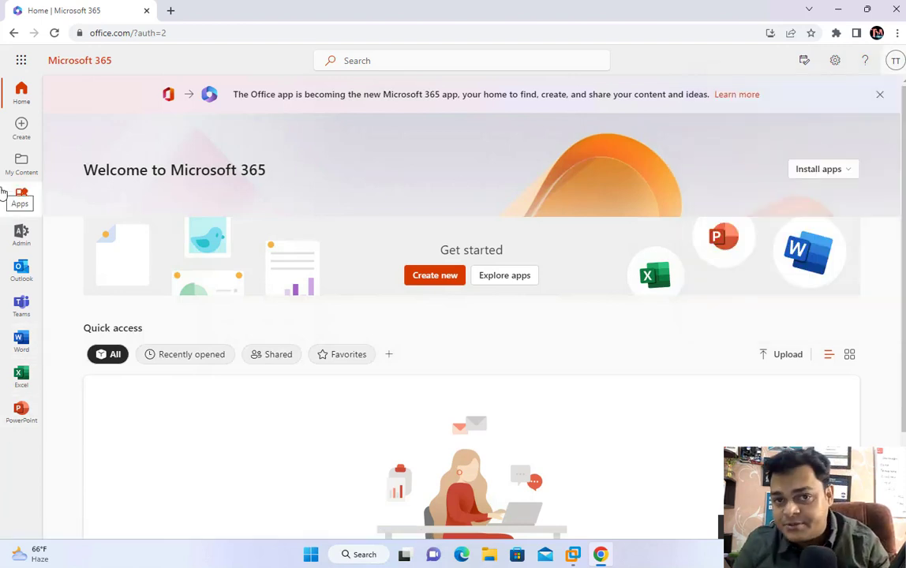
left_click(30, 236)
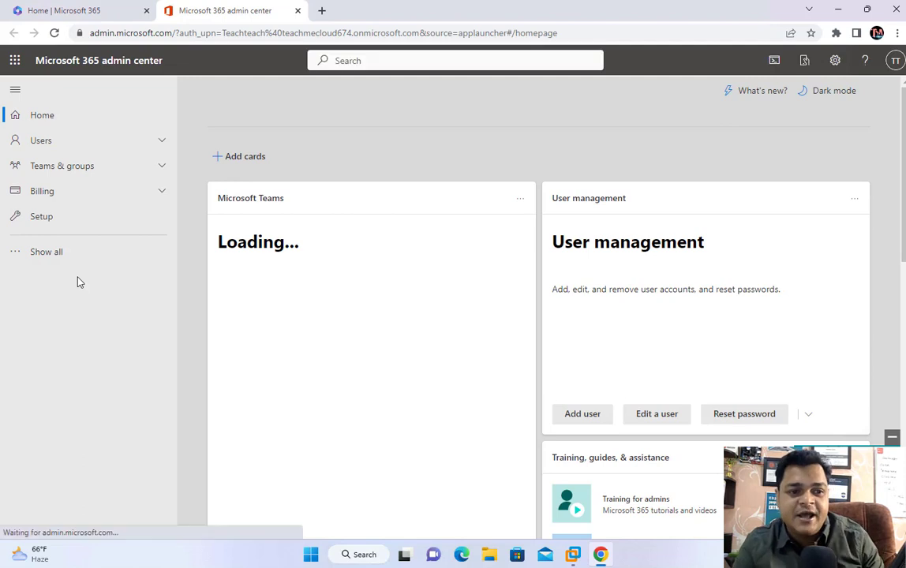
Step: Open Azure Active Directory from Show all and sign in as admin, skipping protection setup
left_click(55, 254)
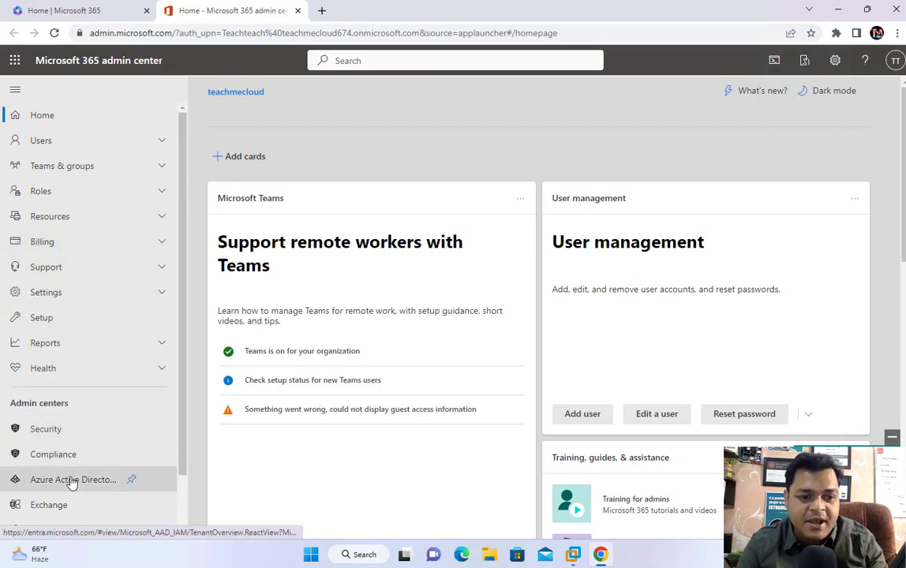
left_click(71, 482)
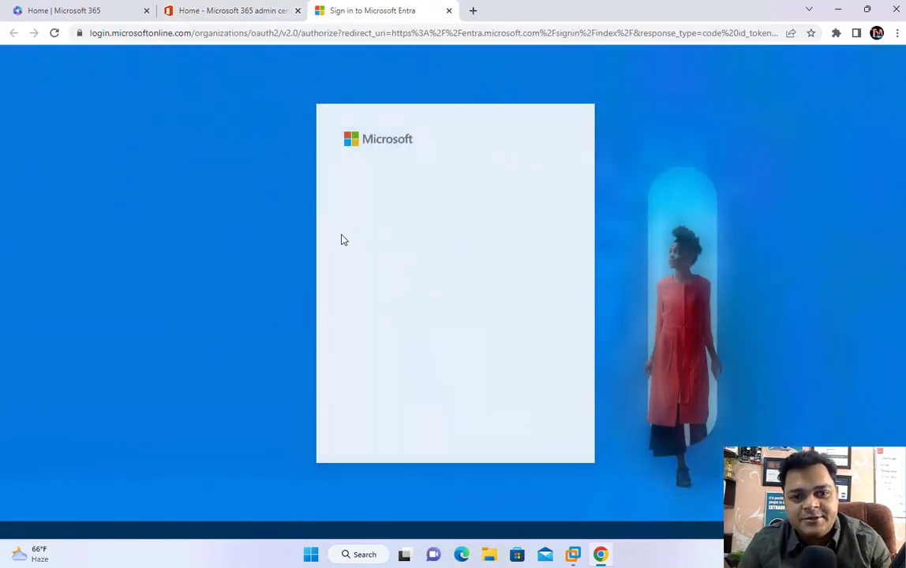
left_click(442, 222)
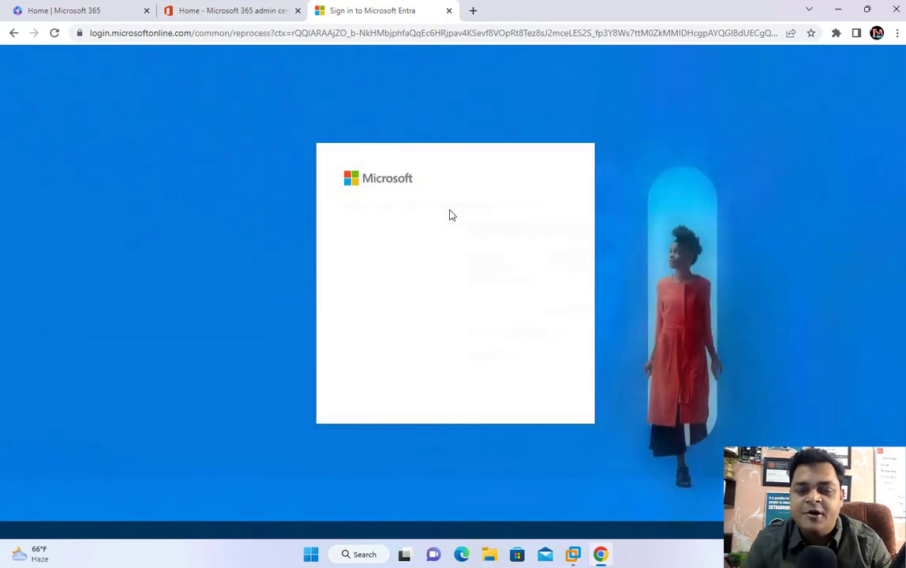
left_click(445, 309)
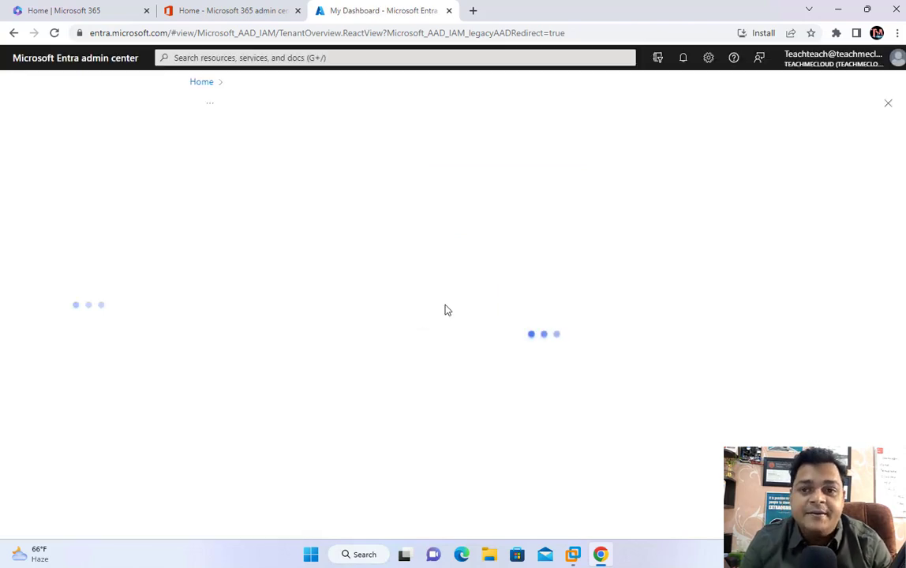
Step: Go from the Entra home page to the Azure Active Directory overview
left_click(888, 102)
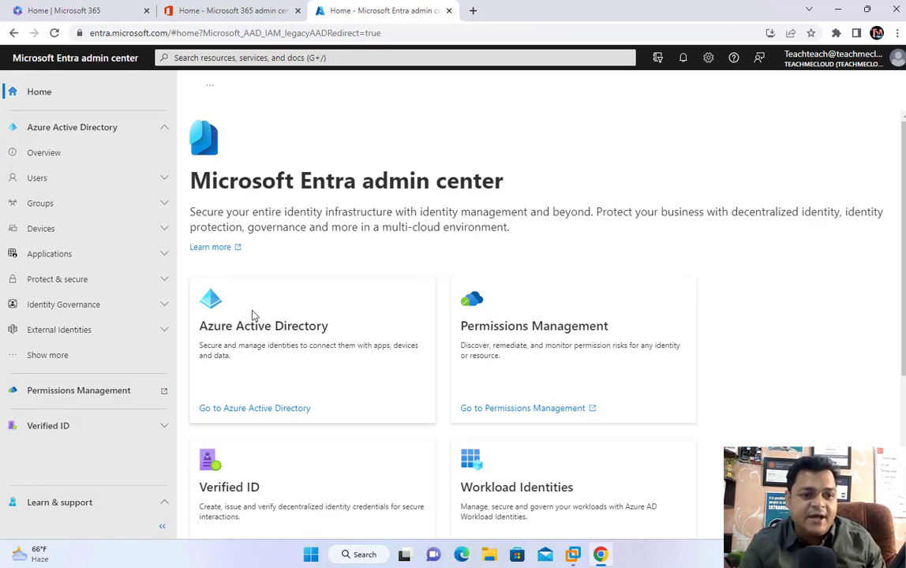
left_click(67, 364)
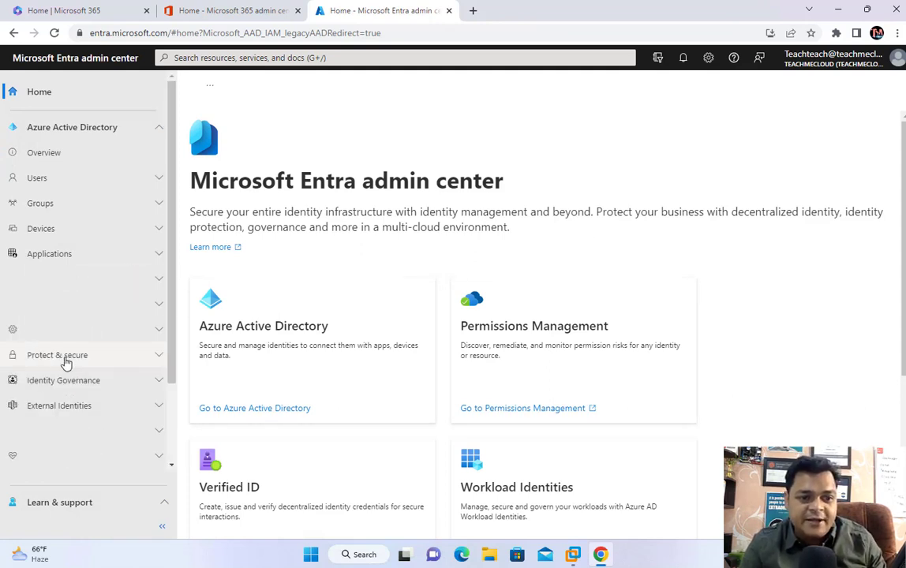
scroll(138, 377, "down", 2)
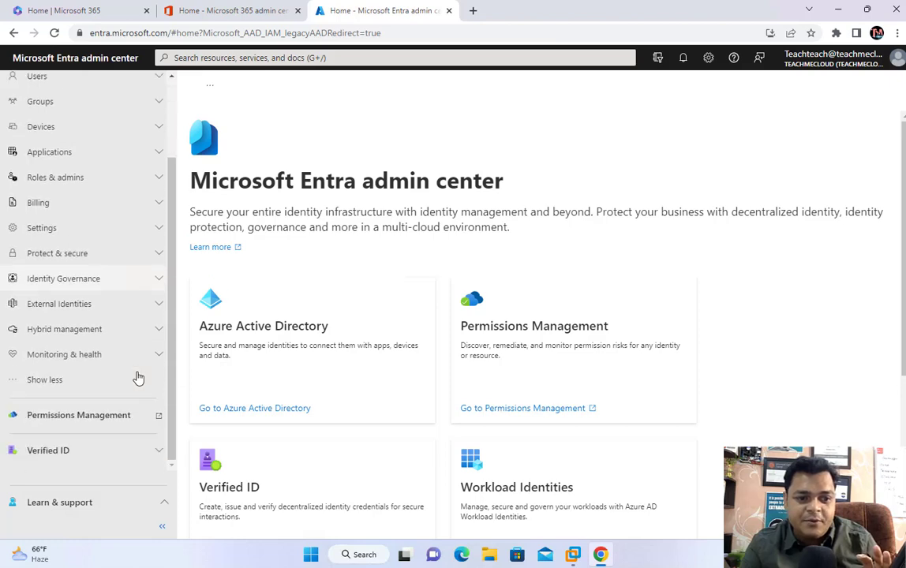
scroll(324, 378, "down", 3)
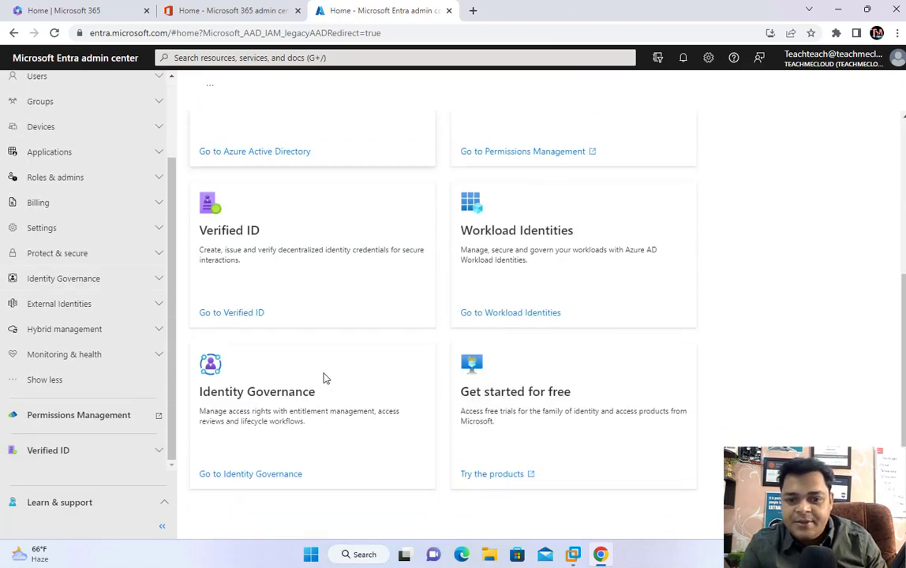
scroll(324, 378, "up", 3)
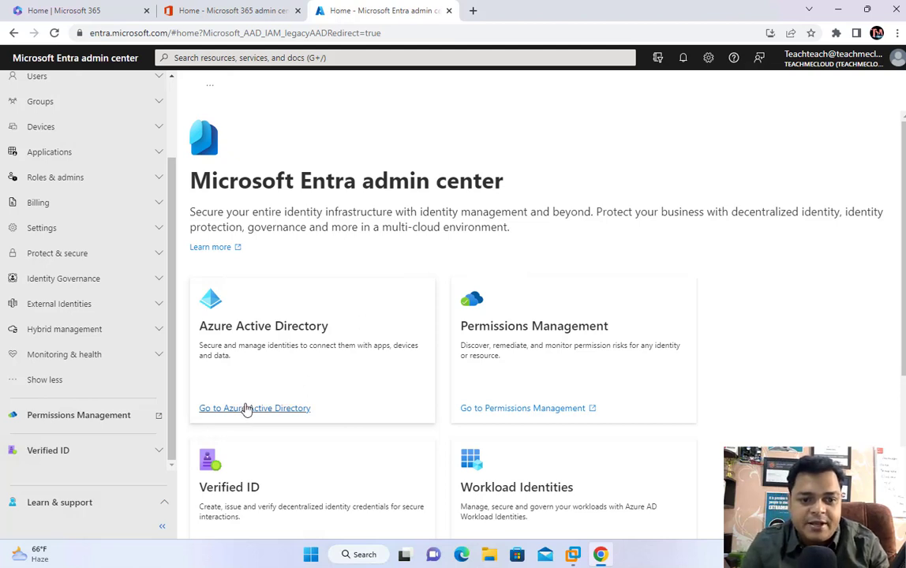
left_click(246, 409)
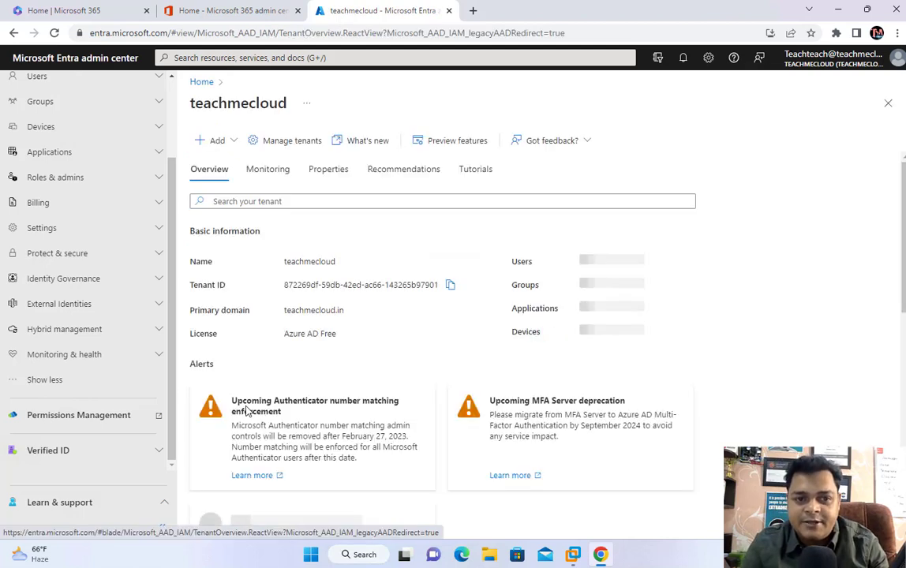
scroll(426, 328, "down", 3)
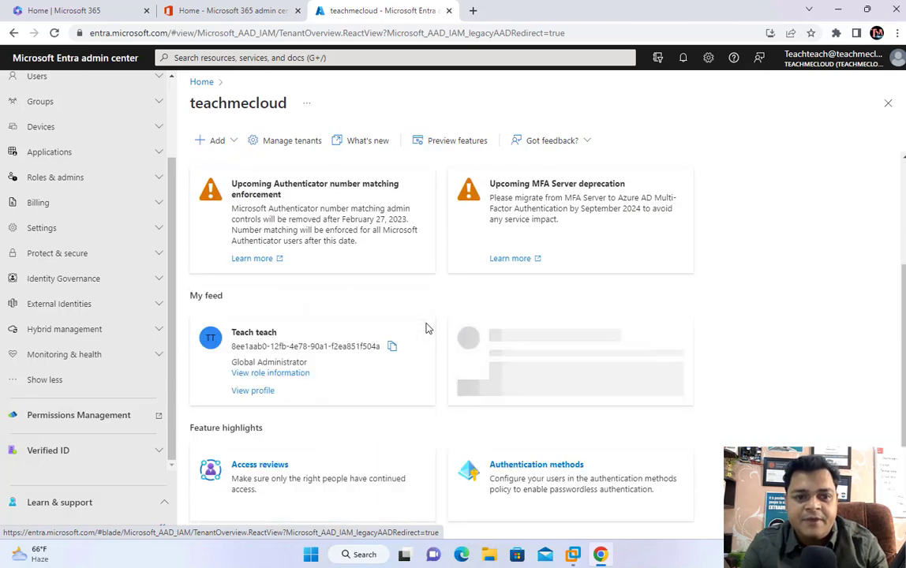
scroll(426, 327, "down", 2)
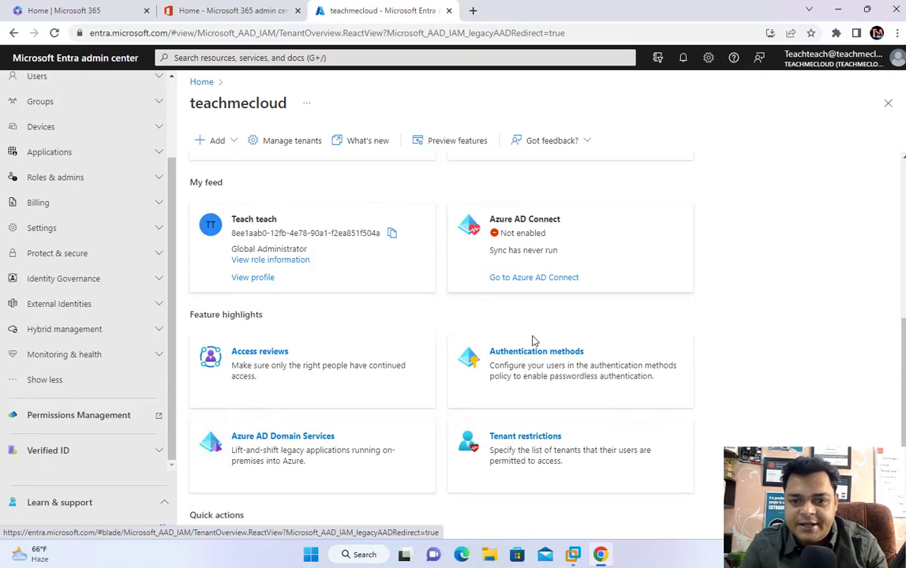
scroll(499, 433, "down", 1)
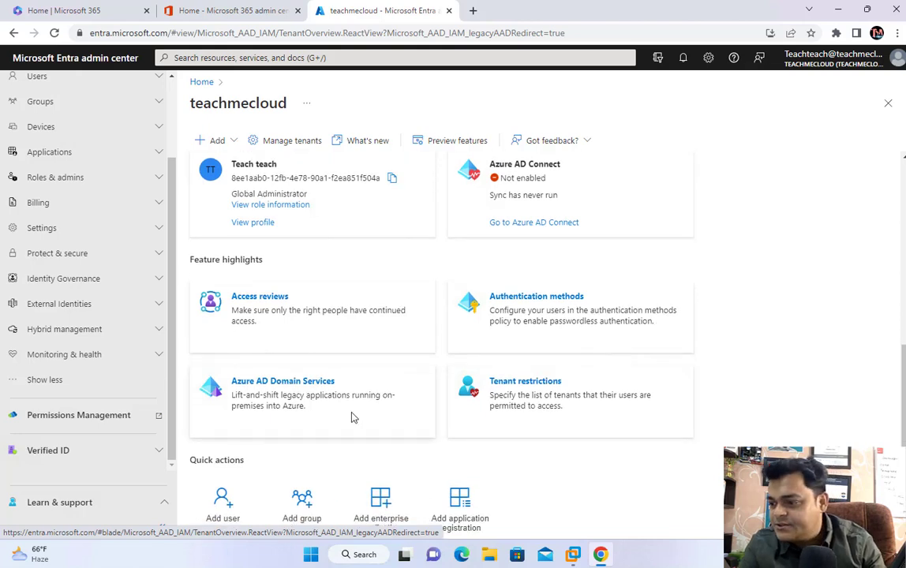
scroll(353, 418, "up", 4)
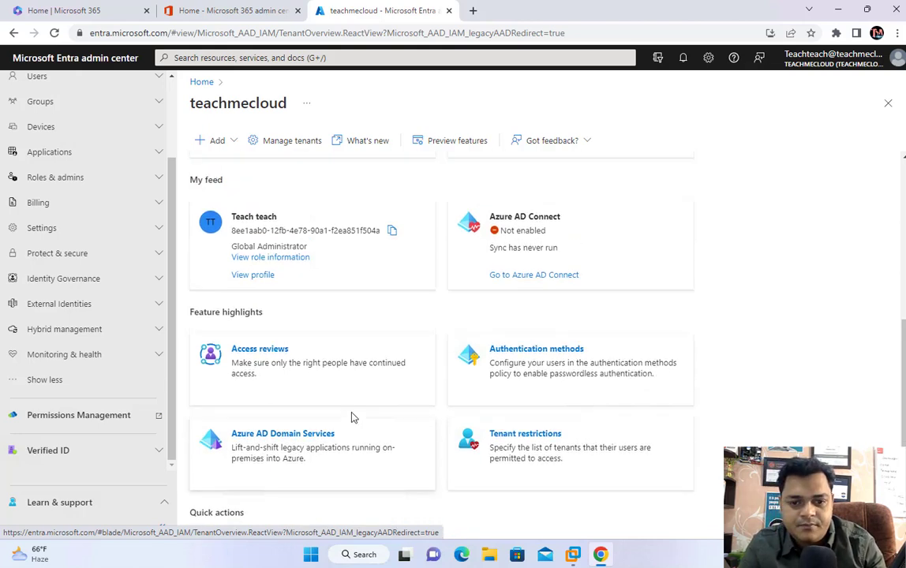
scroll(353, 418, "up", 3)
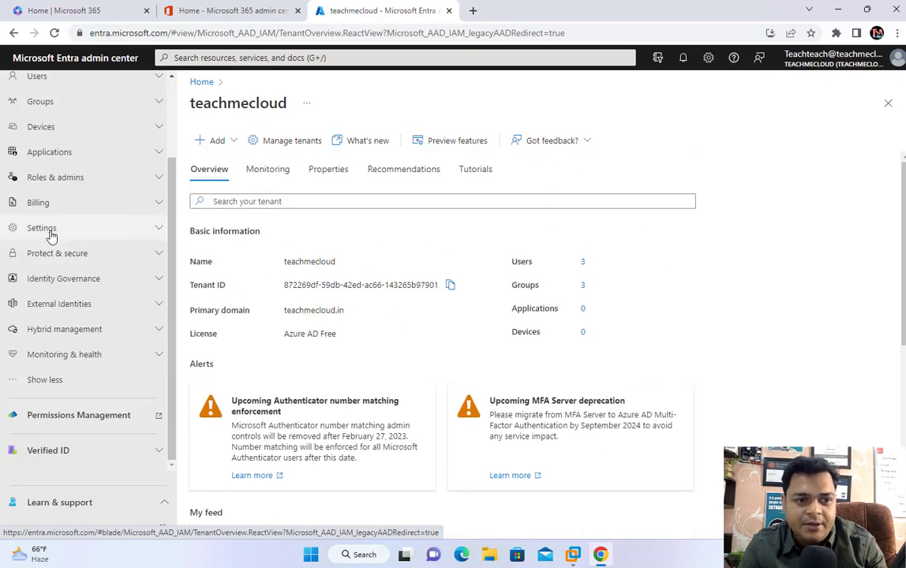
scroll(47, 118, "up", 3)
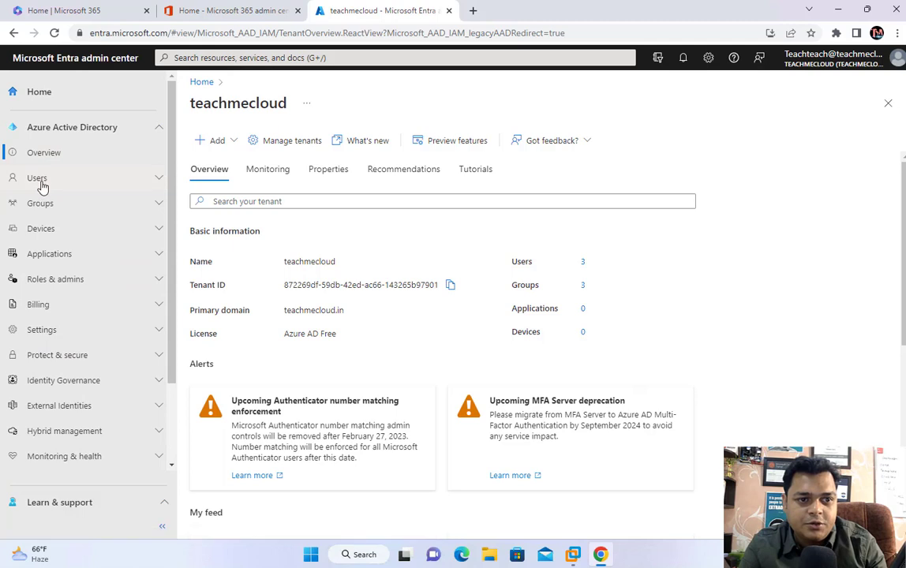
Step: Open All users, listing 3 users, and show the New user options
left_click(39, 181)
right_click(43, 209)
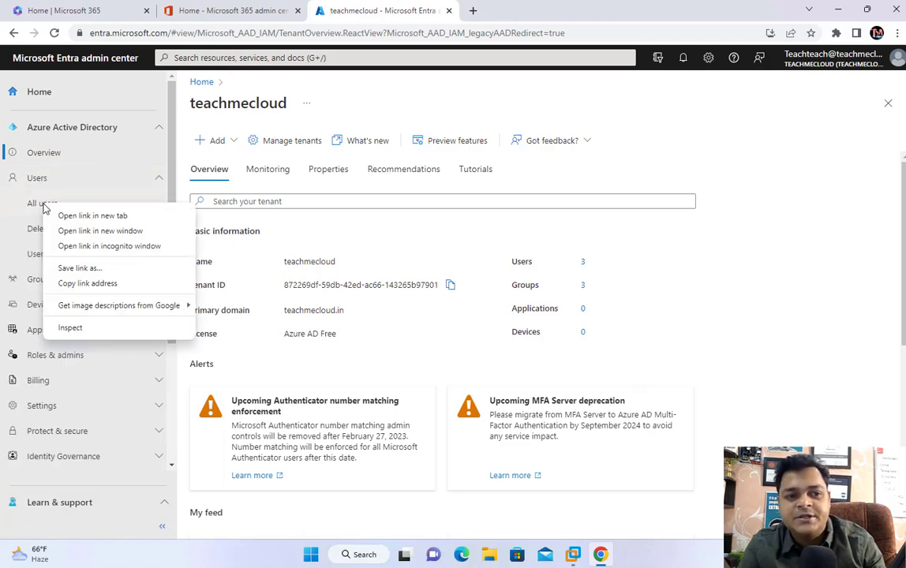
left_click(43, 207)
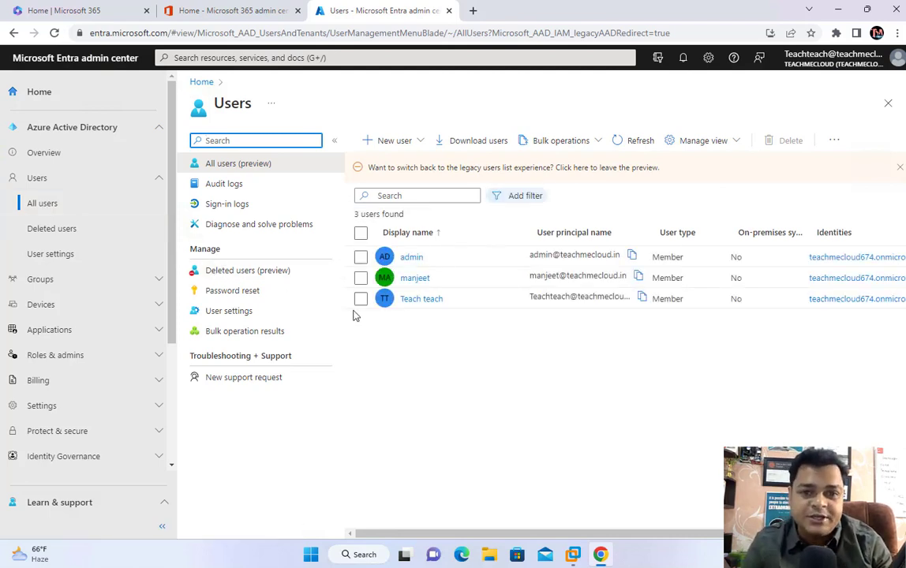
left_click(391, 144)
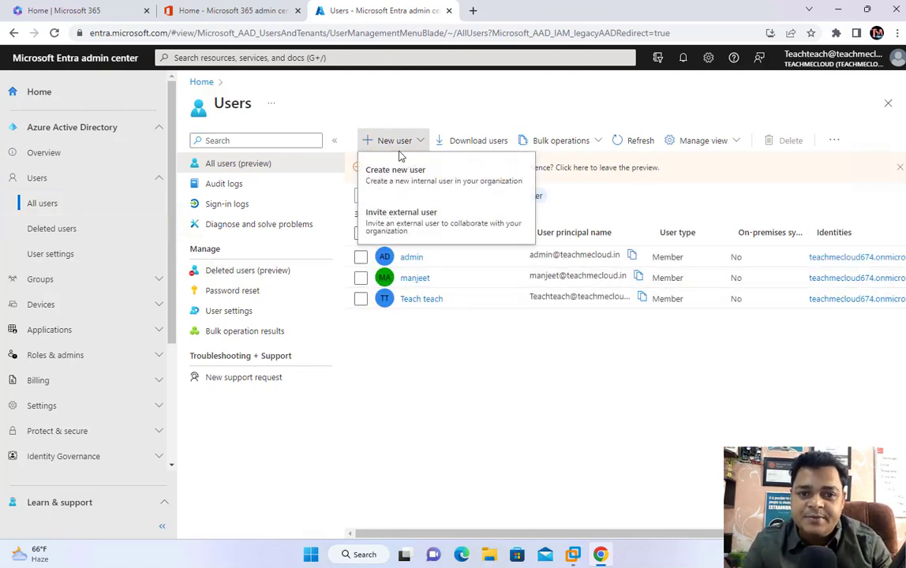
left_click(397, 171)
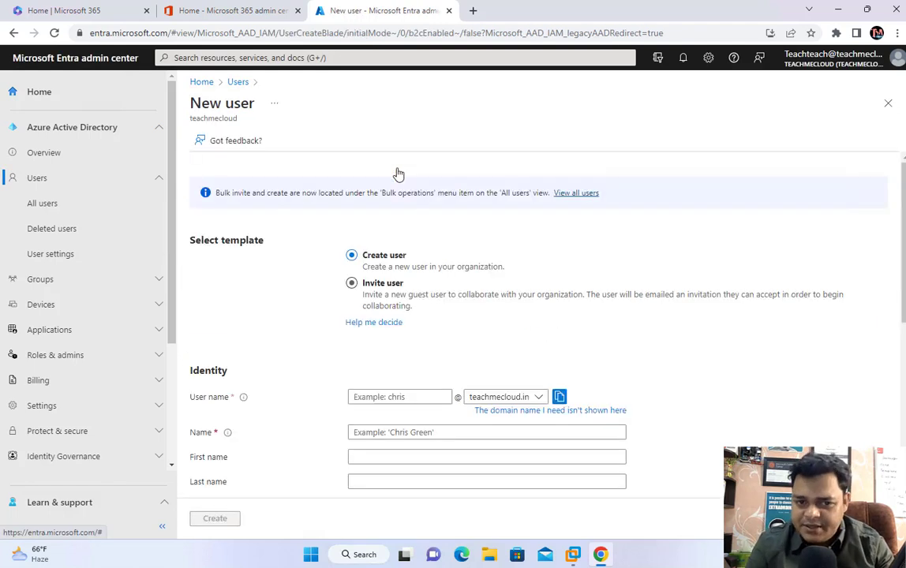
left_click(399, 396)
type("gcp")
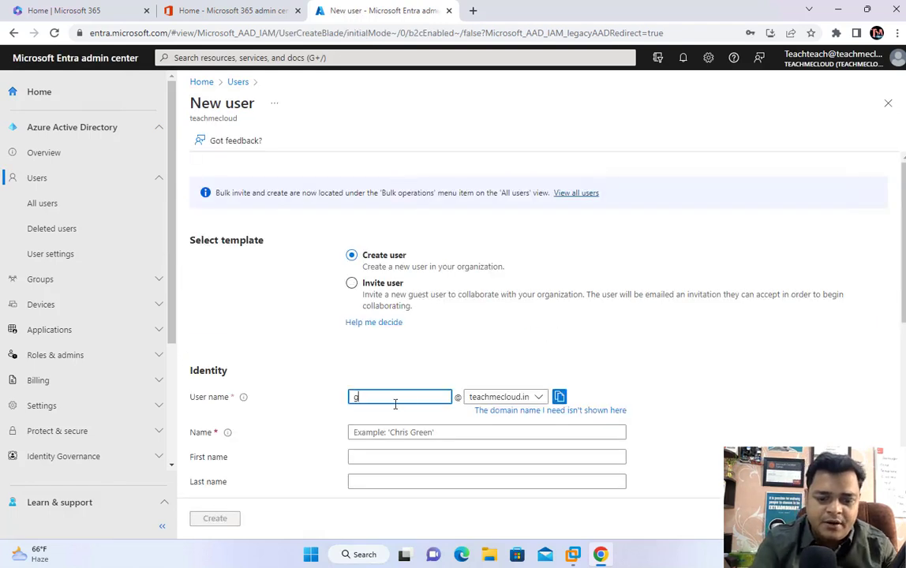
left_click(526, 397)
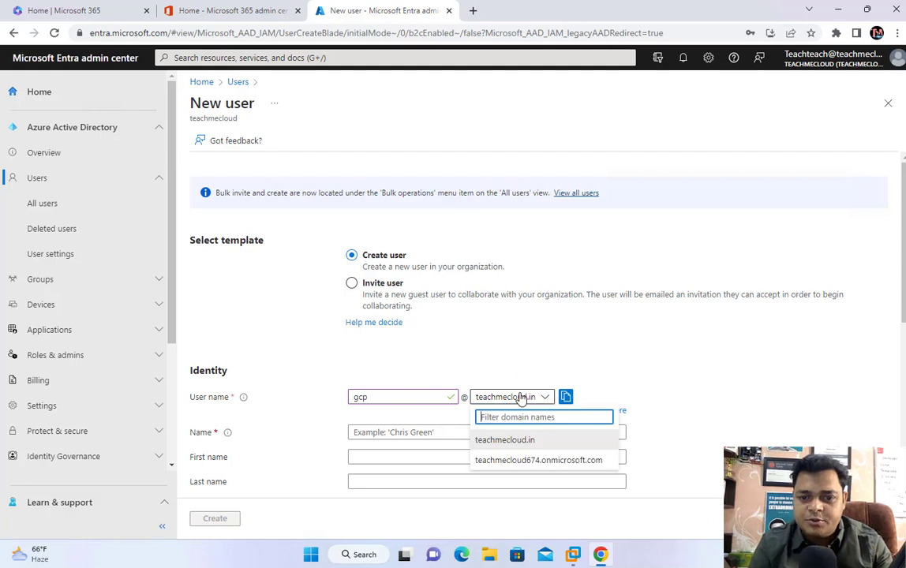
left_click(599, 350)
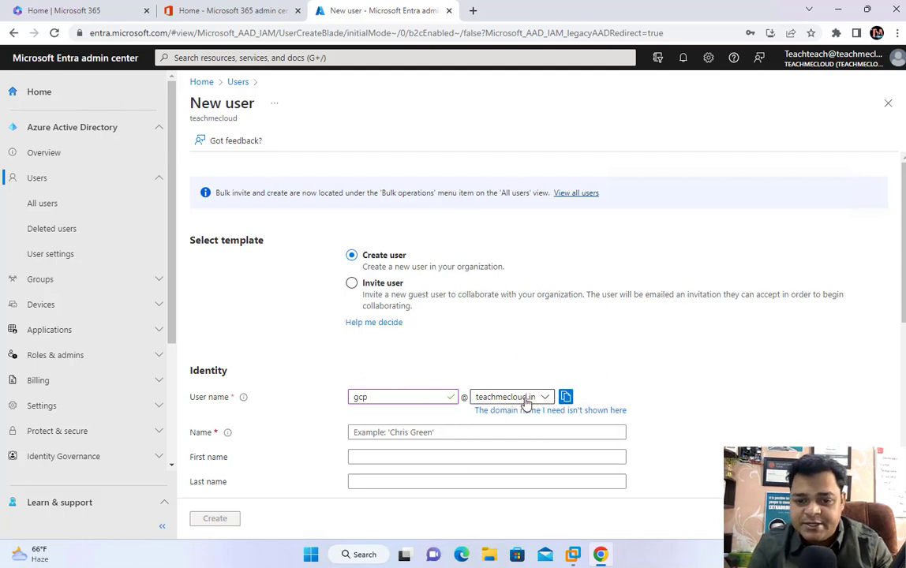
left_click(388, 436)
type("gcp")
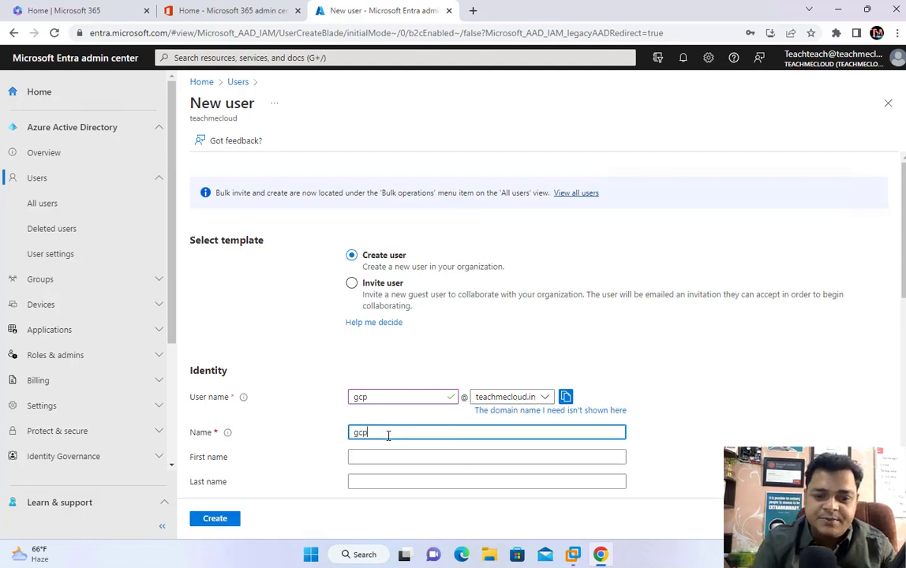
Step: Set a custom initial password, create the user, and decline Chrome's password save
scroll(467, 464, "down", 3)
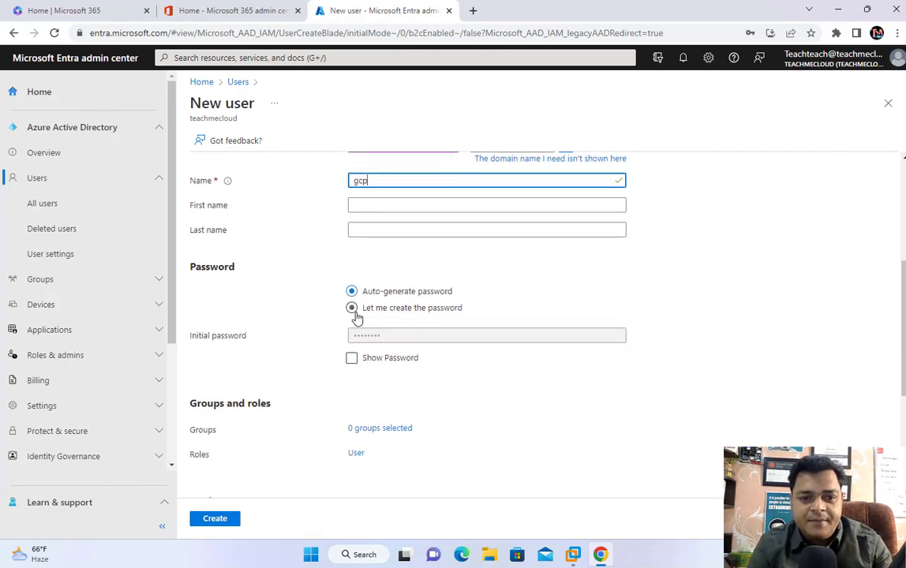
left_click(352, 308)
left_click(362, 336)
type("P")
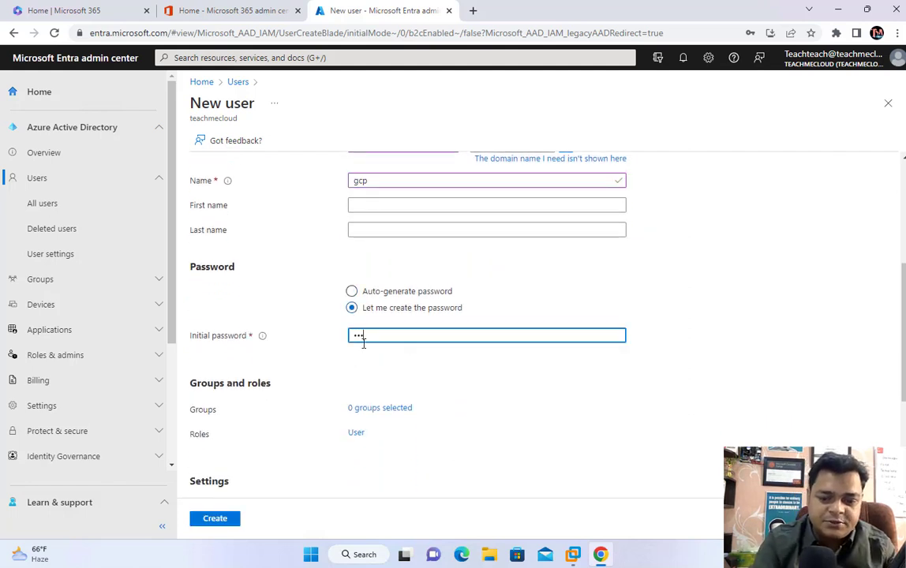
type("assword@")
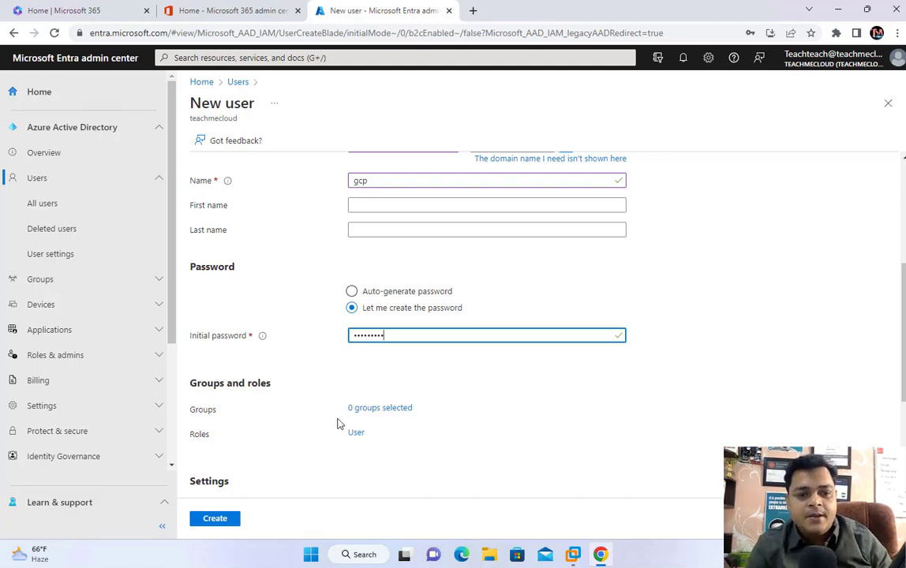
scroll(340, 425, "down", 1)
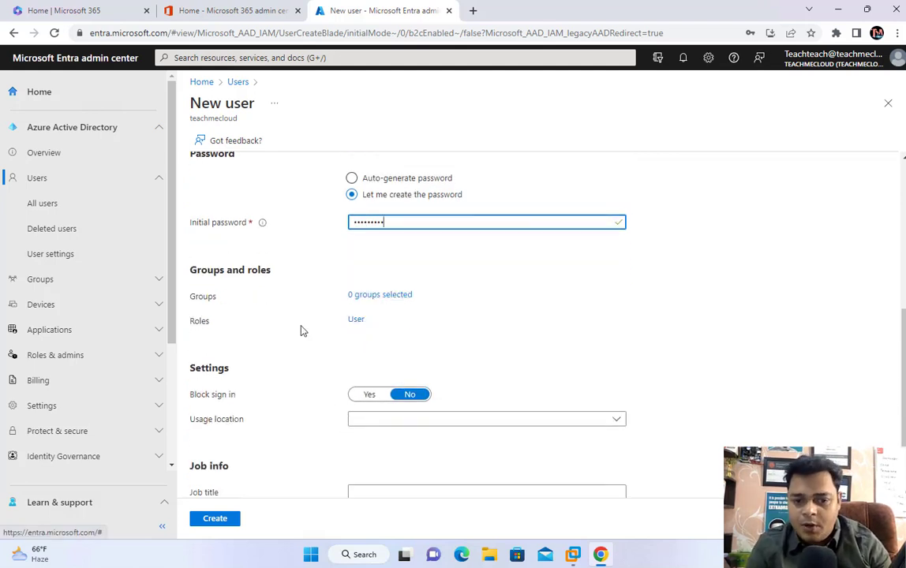
scroll(299, 330, "down", 1)
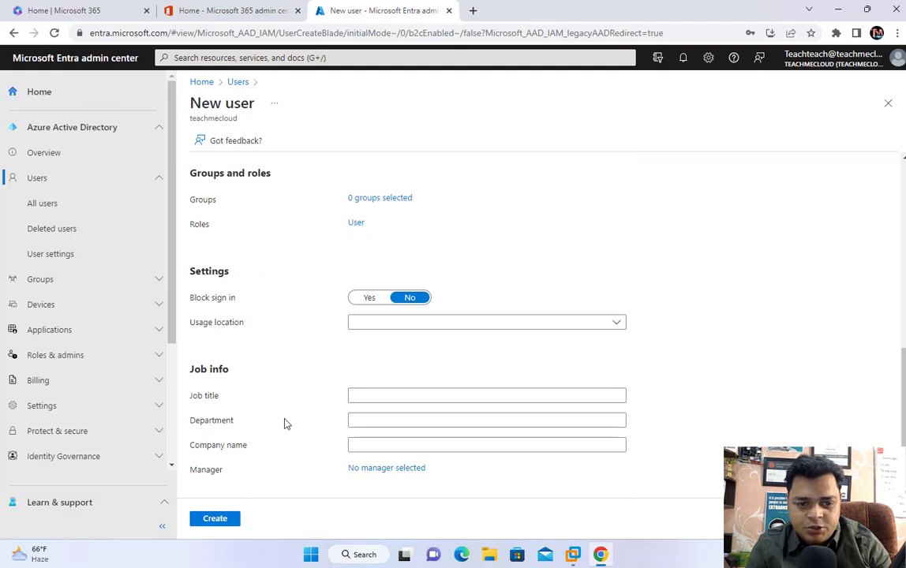
left_click(222, 523)
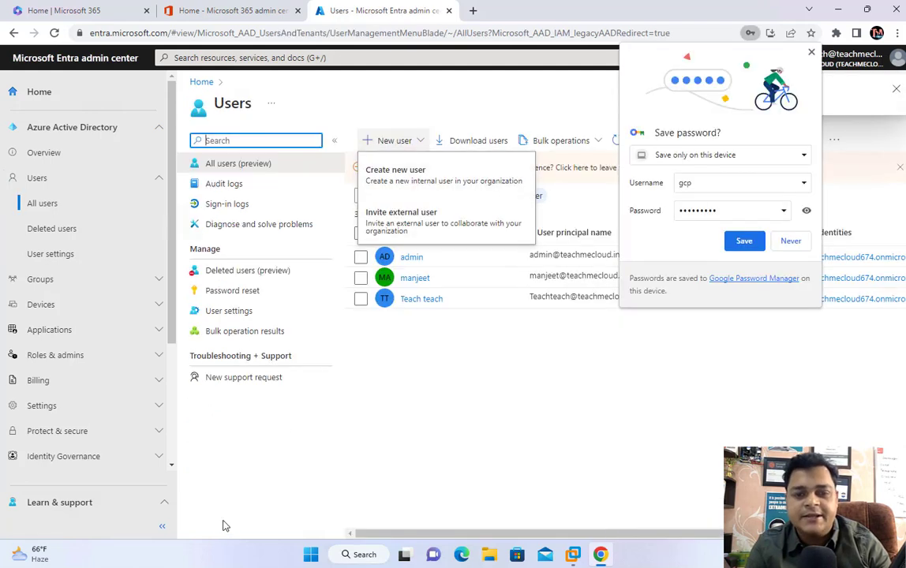
left_click(790, 242)
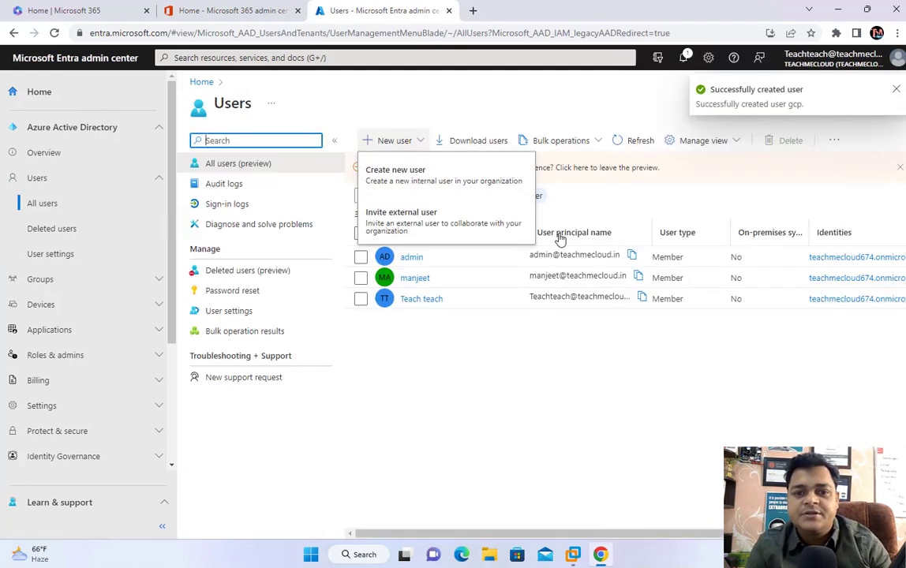
Step: Refresh All users until gcp appears as the fourth user, then open gcp's profile
left_click(569, 360)
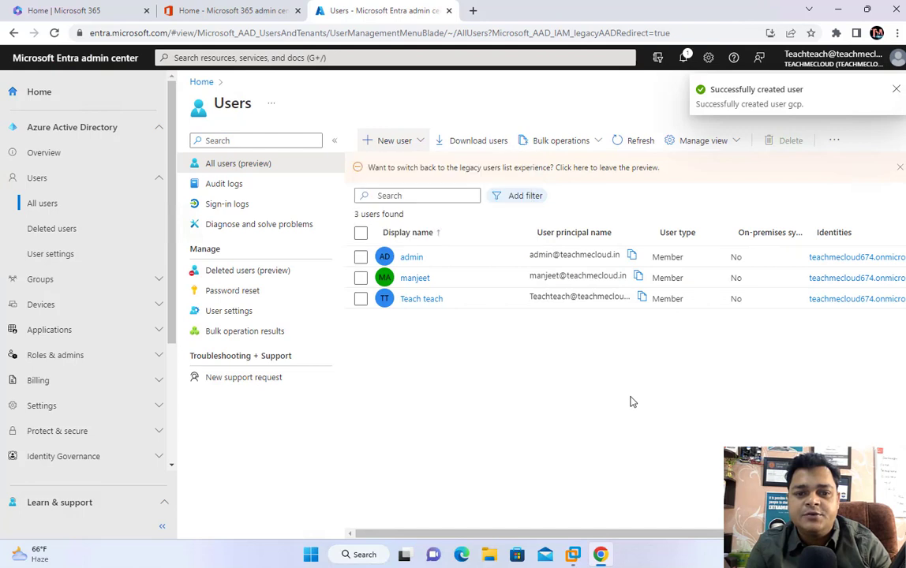
left_click(622, 152)
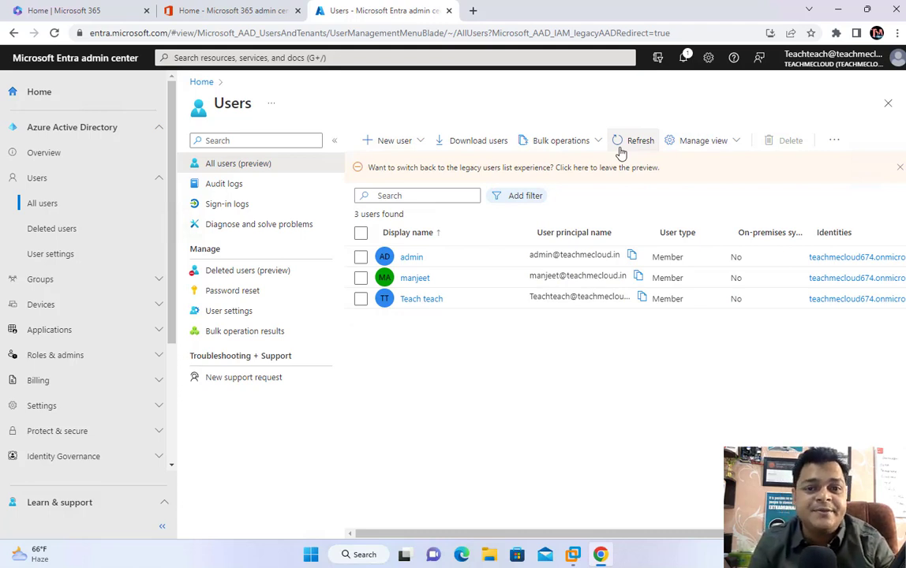
left_click(621, 152)
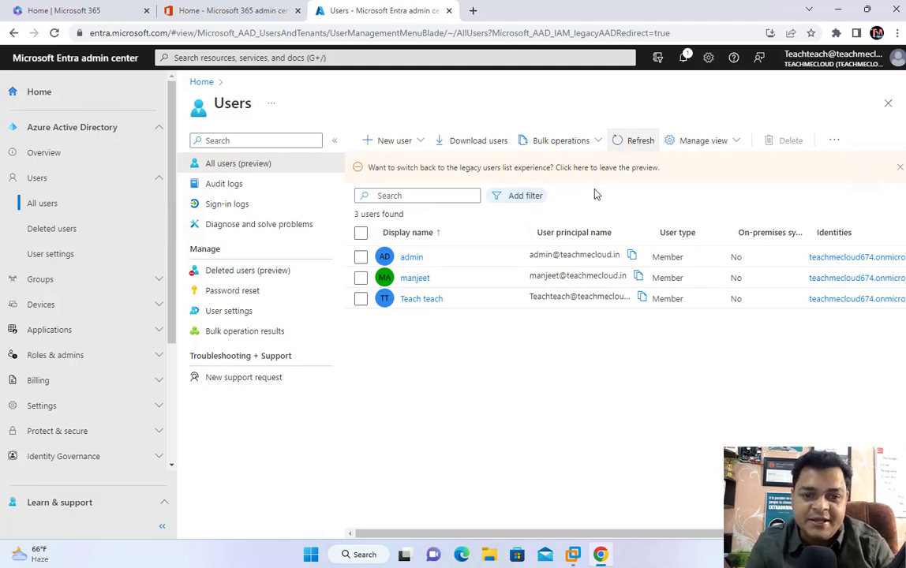
left_click(634, 142)
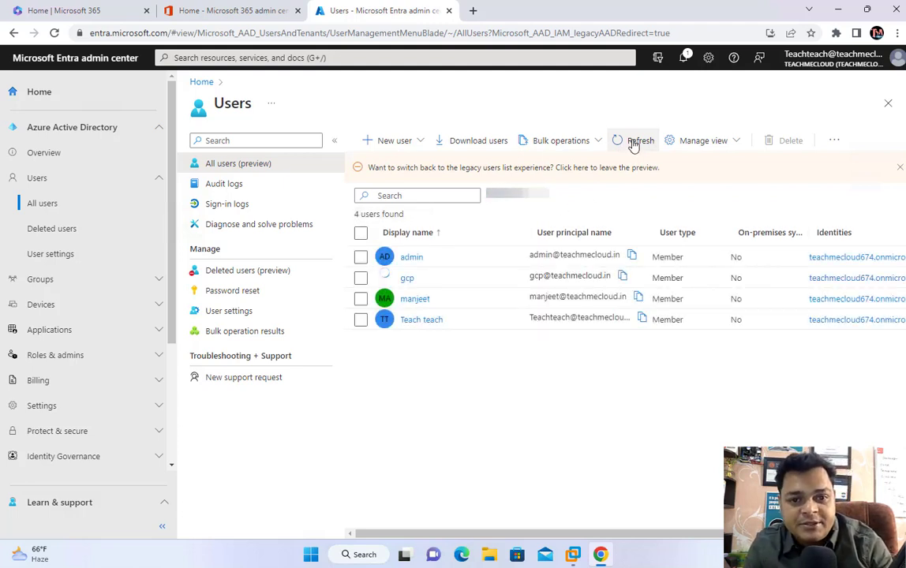
left_click(409, 281)
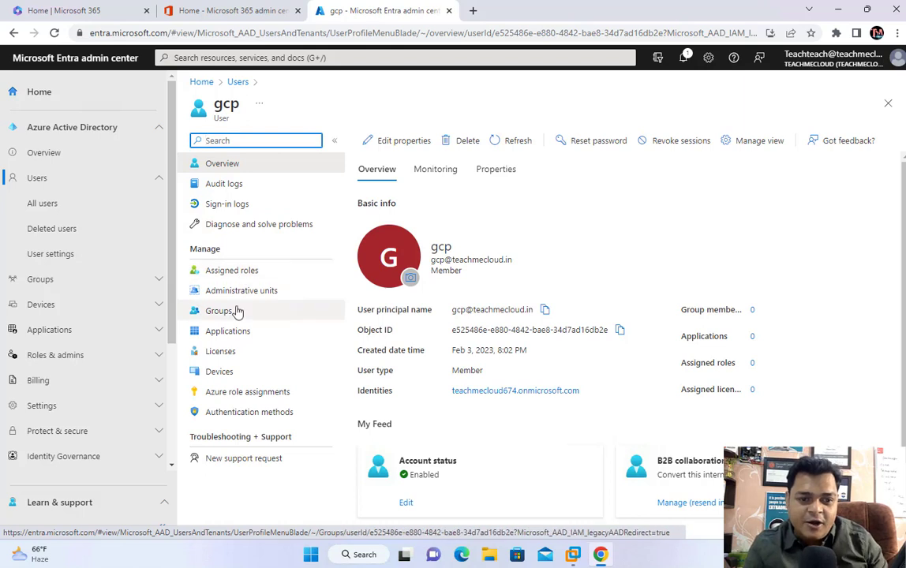
Step: Open gcp's Licenses > Assignments pane, view the license options, then switch to the OneNote notes
left_click(215, 353)
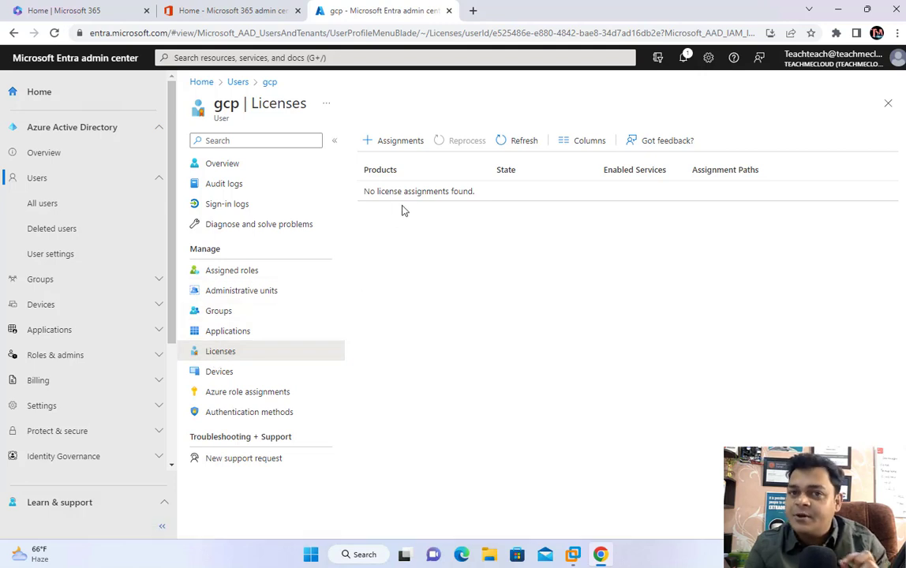
left_click(403, 147)
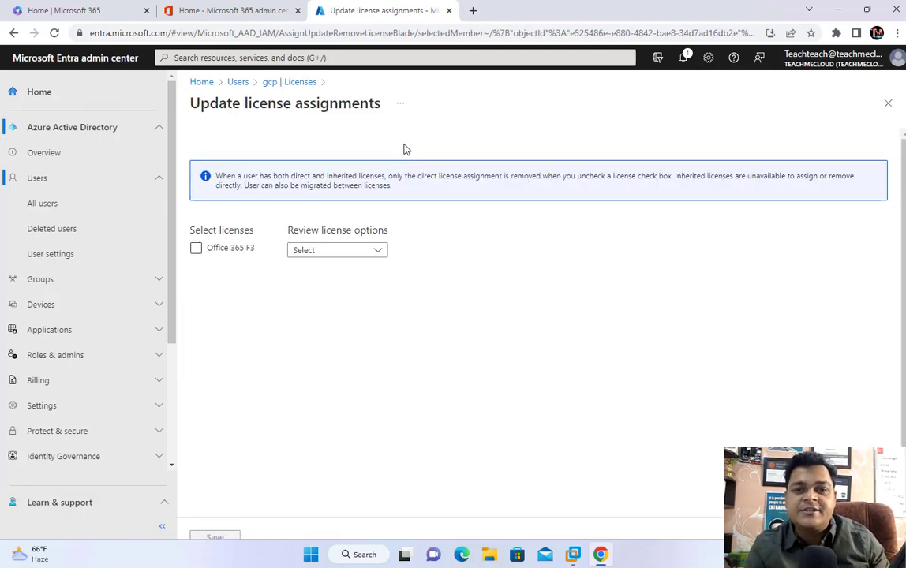
left_click(331, 250)
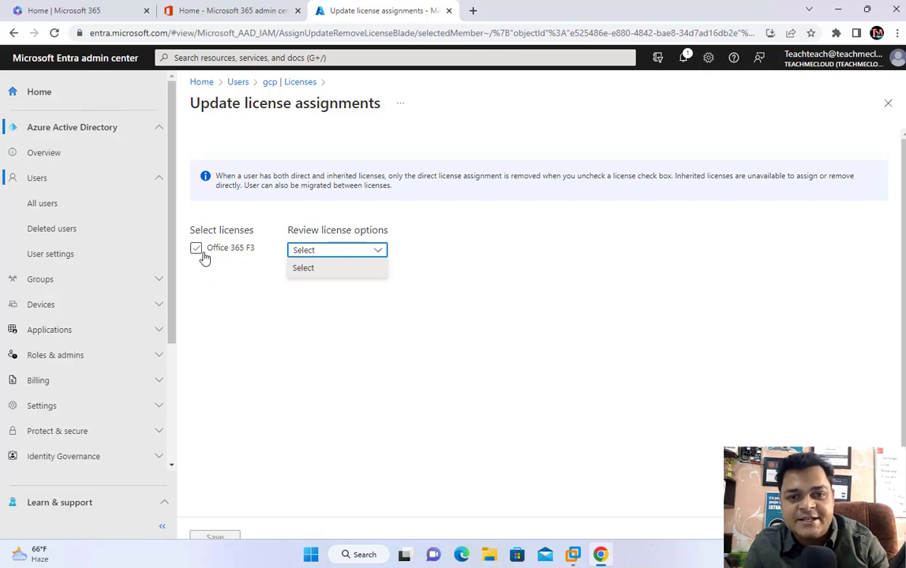
key("ctrl+Left")
key("ctrl+Right")
key("ctrl+Right")
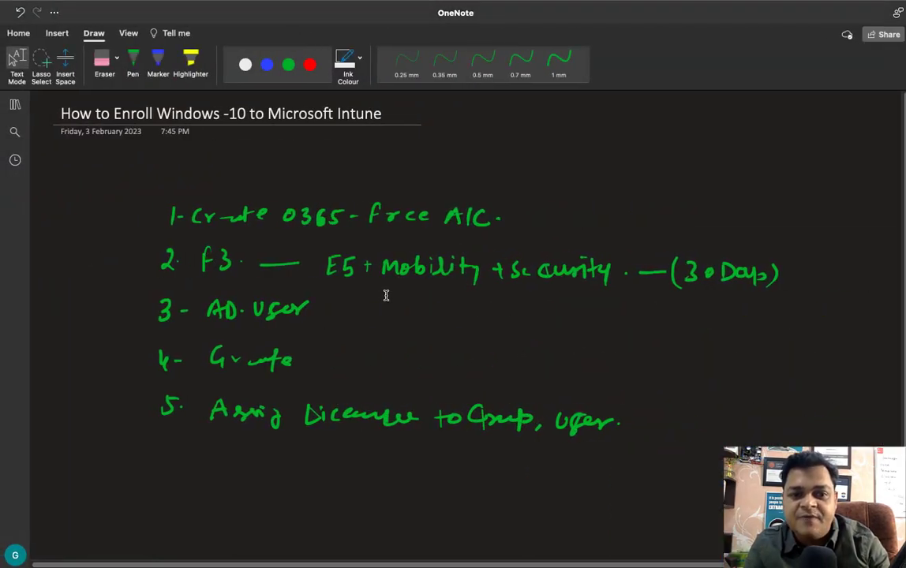
key("ctrl+Left")
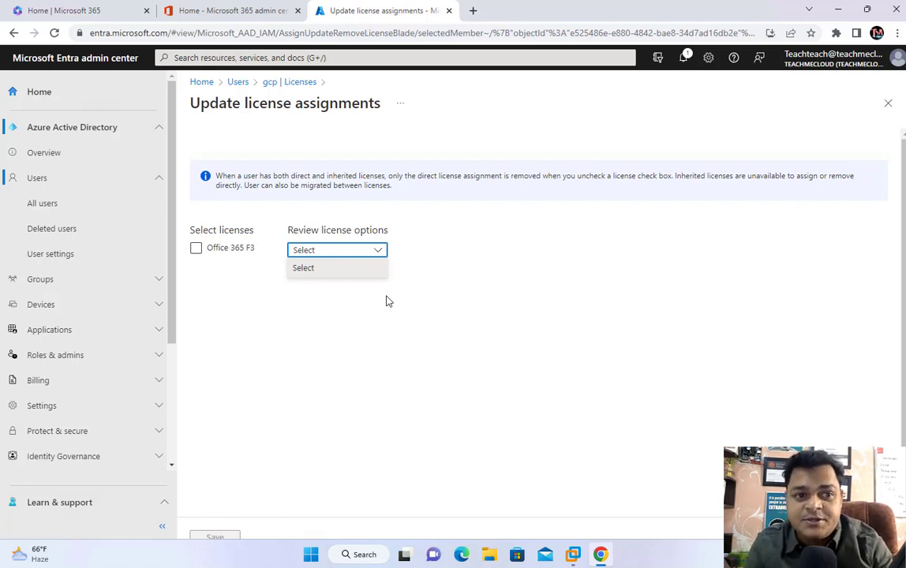
key("ctrl+Left")
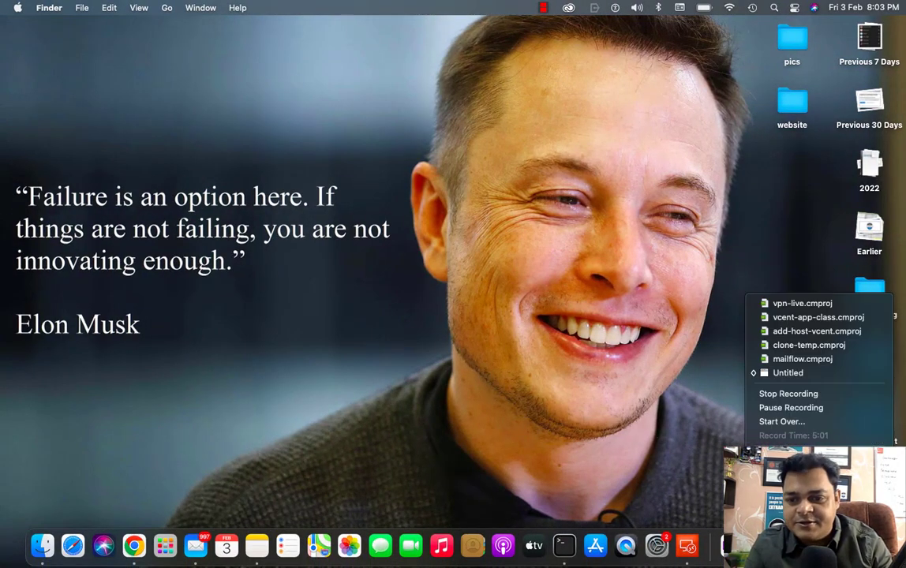
key("ctrl+Right")
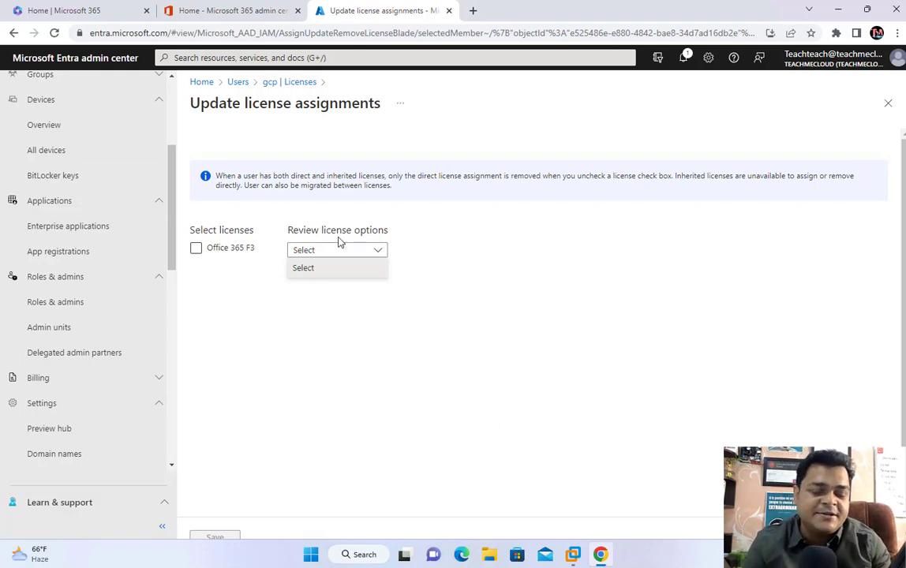
Step: Go to Billing > Licenses to show the teachmecloud tenant's Licenses Overview page
scroll(105, 252, "up", 3)
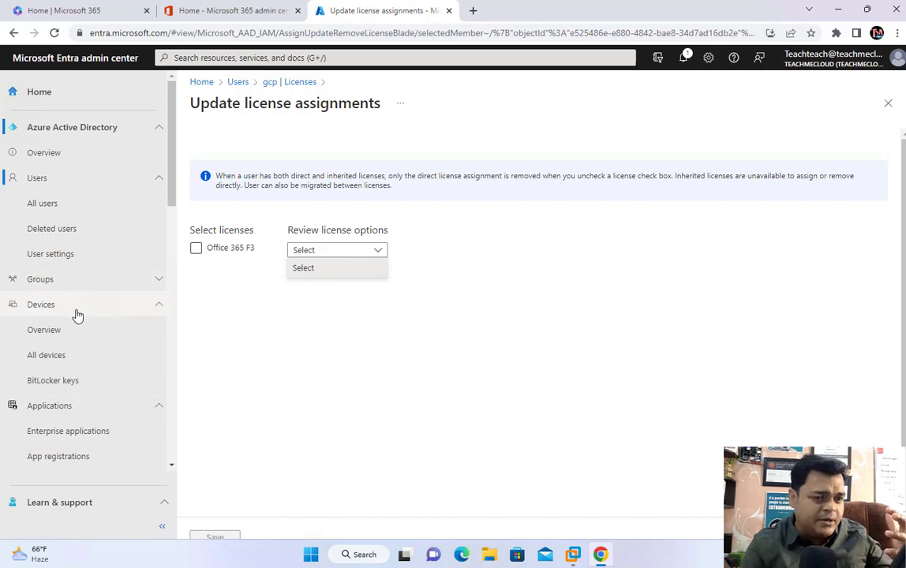
scroll(82, 442, "down", 3)
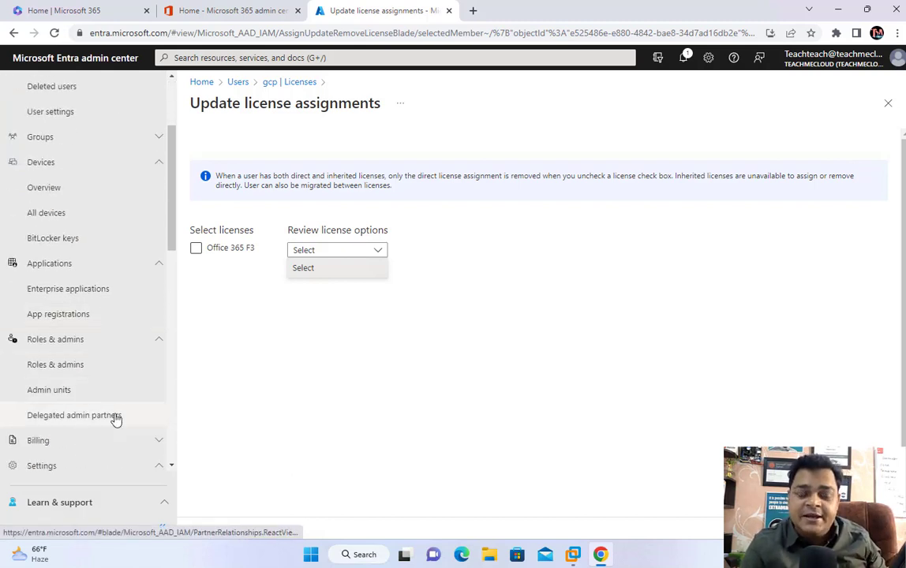
scroll(87, 395, "down", 3)
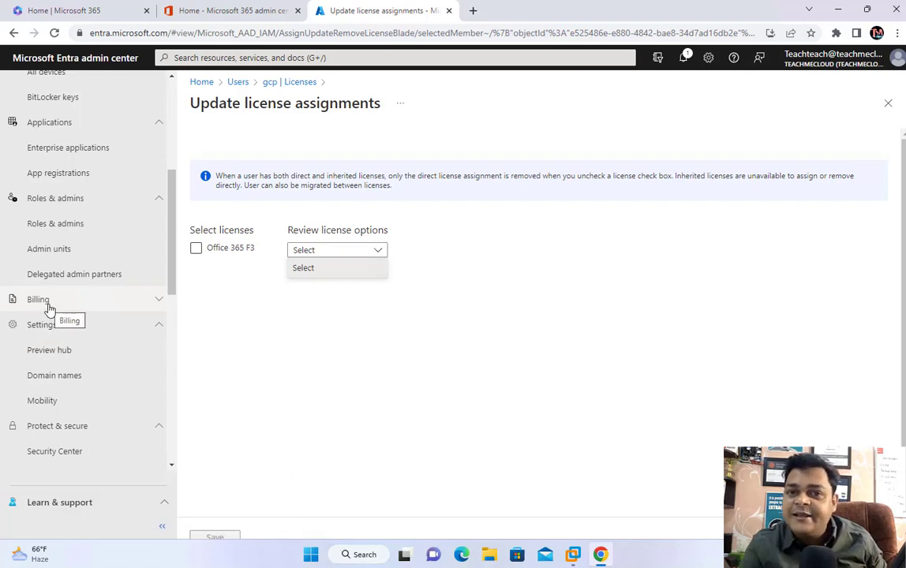
left_click(156, 303)
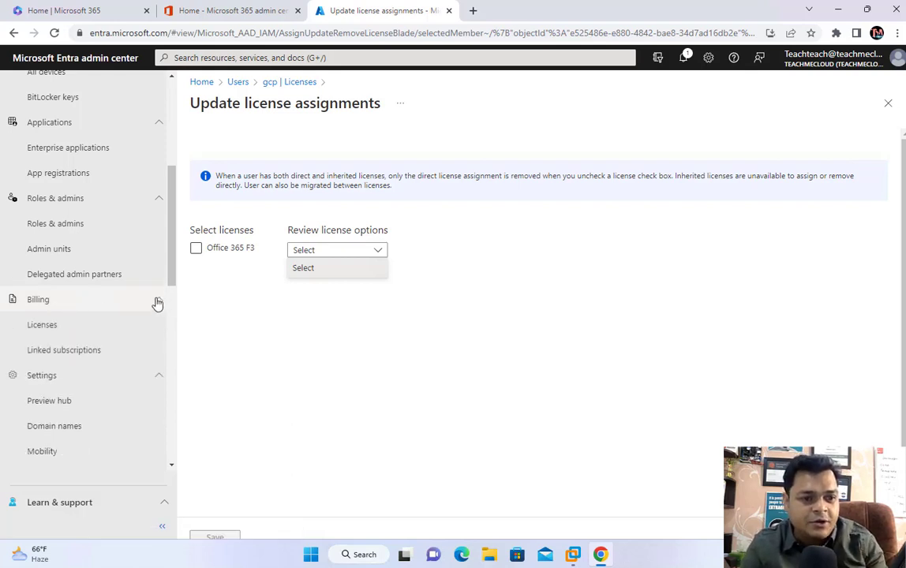
left_click(53, 333)
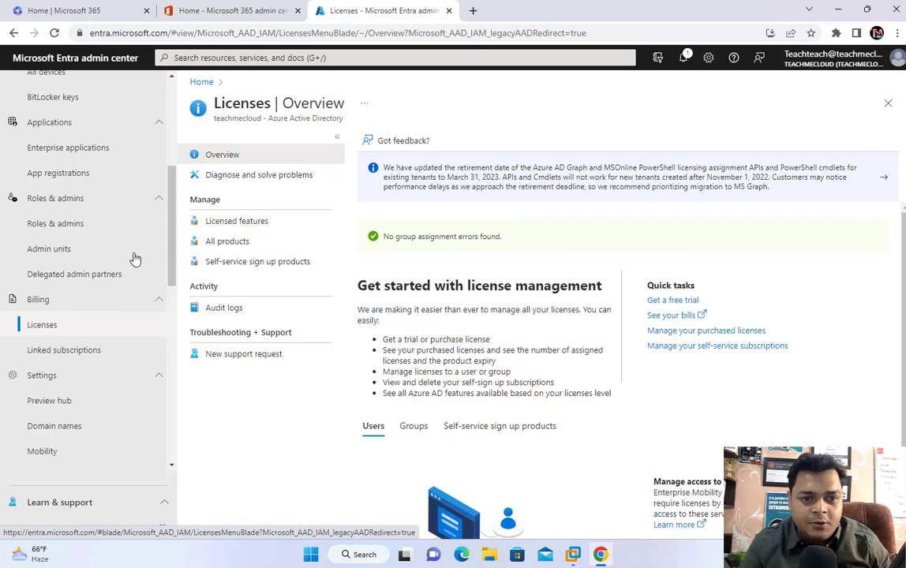
Step: Activate the Enterprise Mobility + Security E5 free trial from Try / Buy, then return to Licenses Overview
left_click(226, 242)
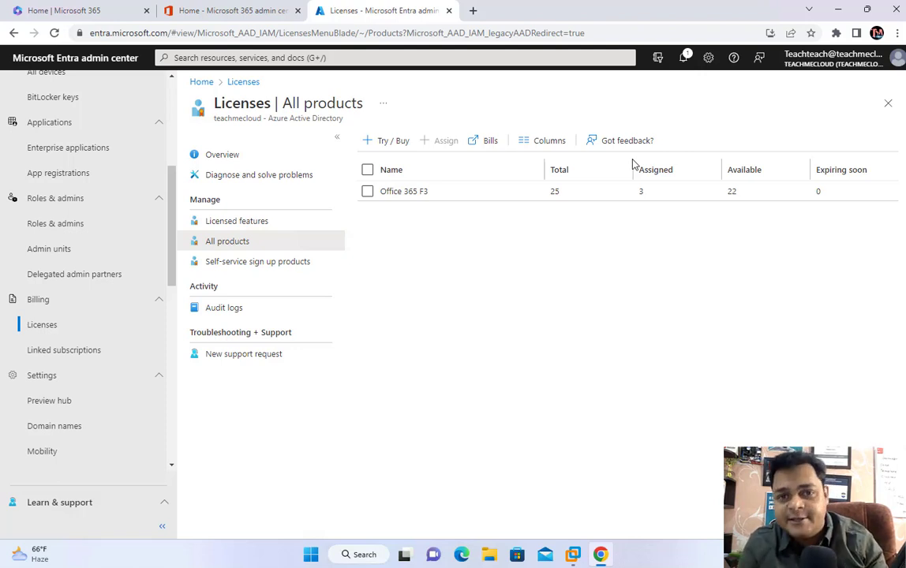
left_click(392, 142)
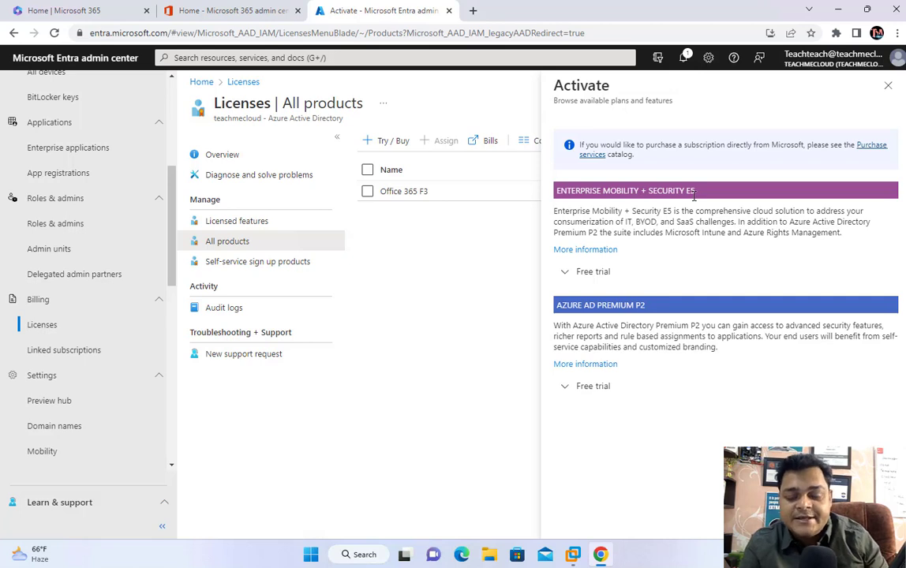
left_click(586, 271)
left_click(605, 447)
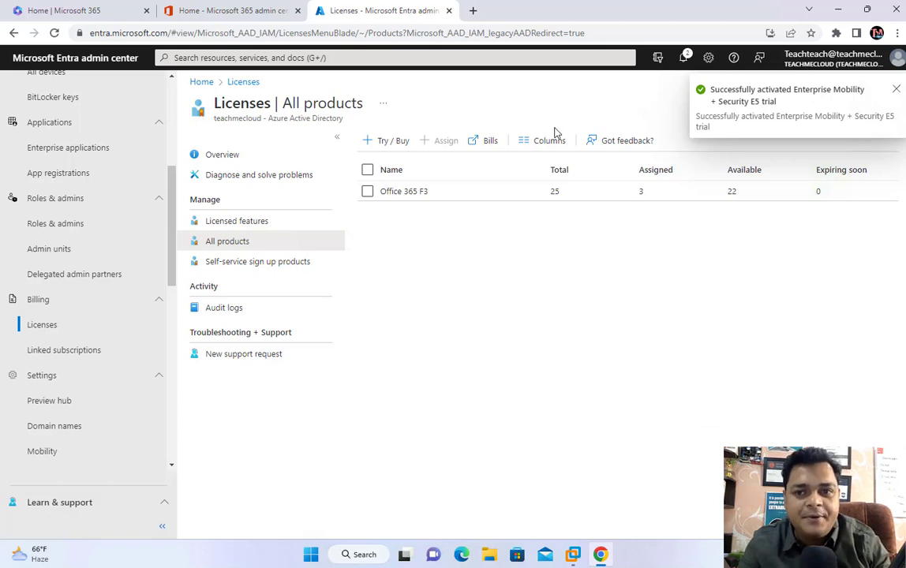
left_click(897, 93)
left_click(240, 83)
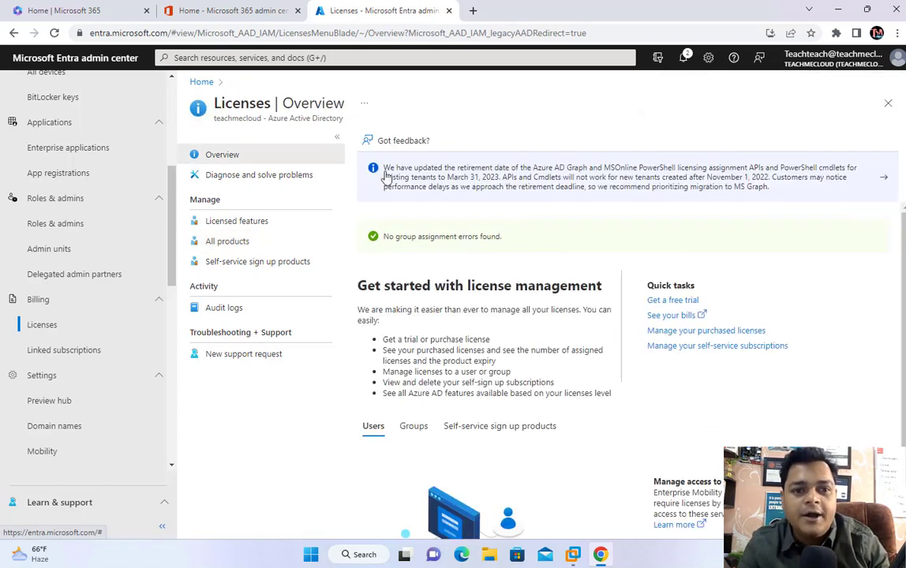
Step: Reload the All products page twice and check notifications for the new E5 license
left_click(225, 241)
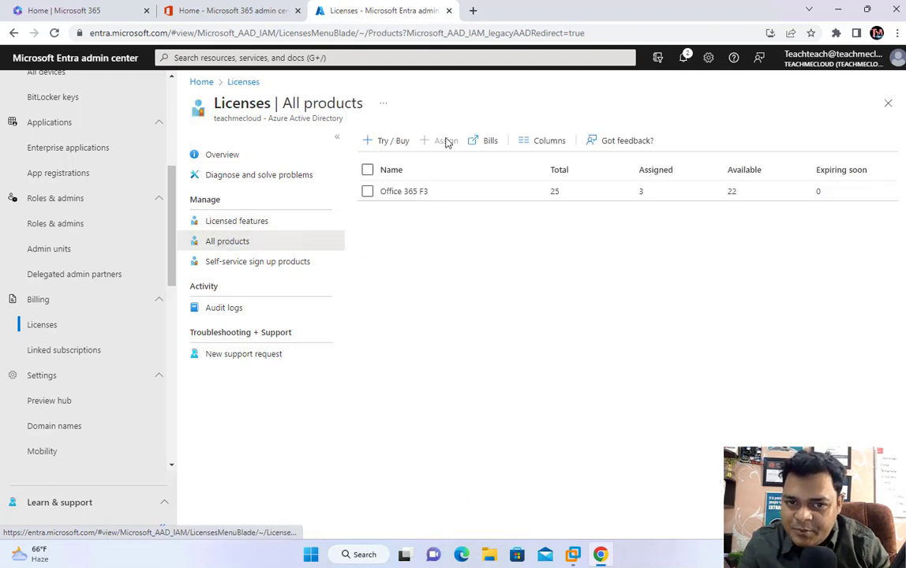
left_click(360, 34)
key("Return")
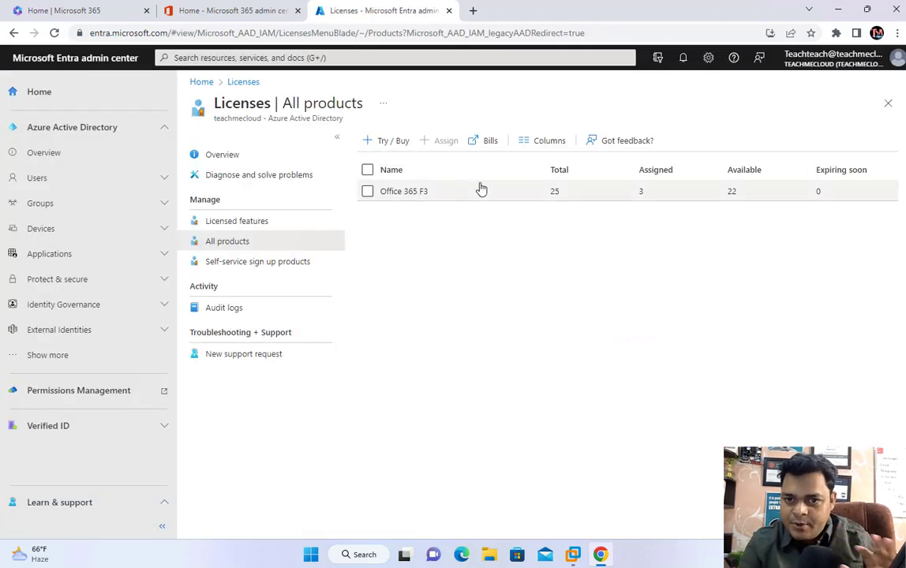
left_click(682, 60)
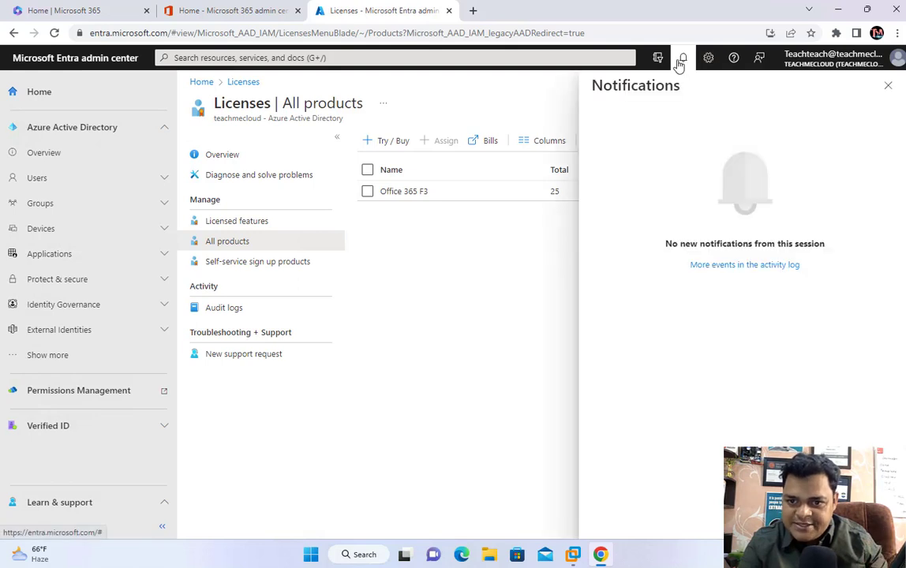
left_click(888, 86)
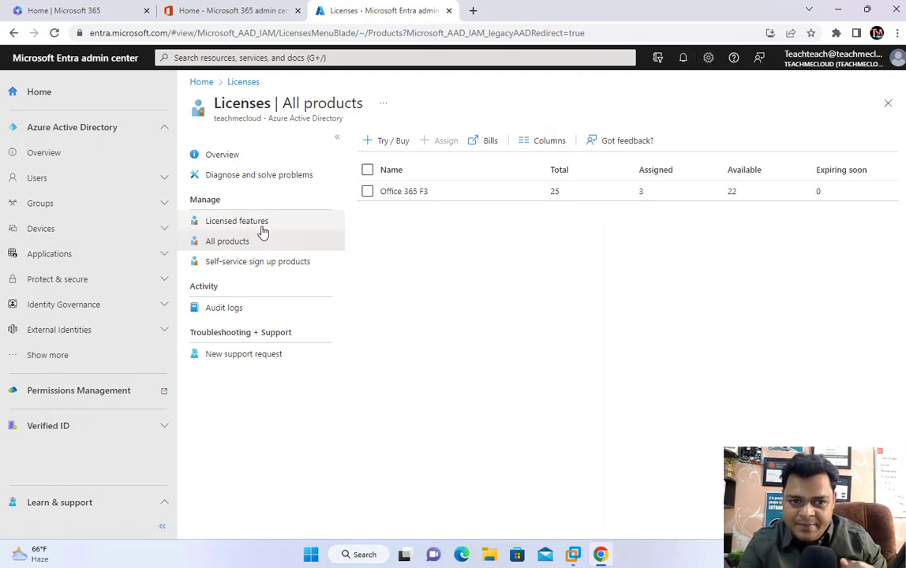
left_click(338, 34)
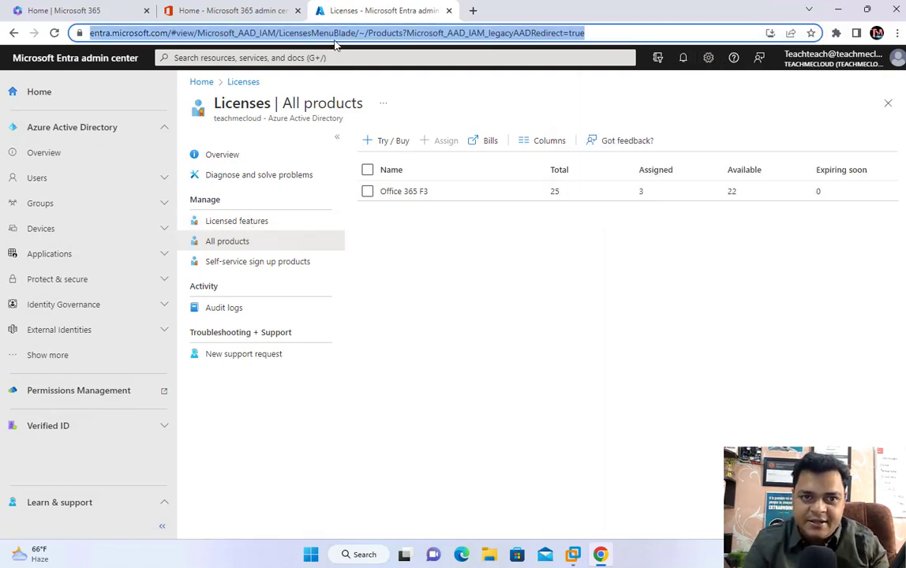
key("Return")
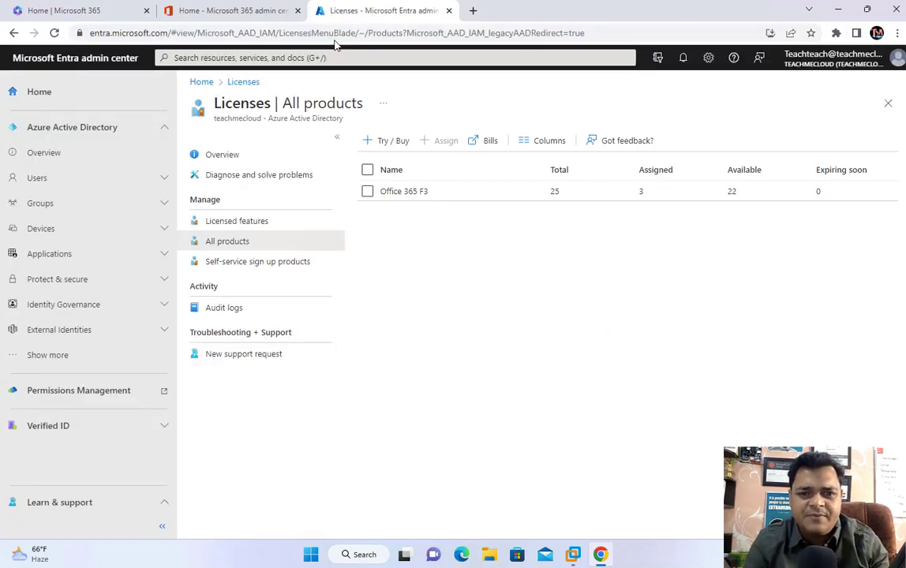
Step: Toggle Licensed features and All products and reload until E5 appears, then open All users
left_click(236, 225)
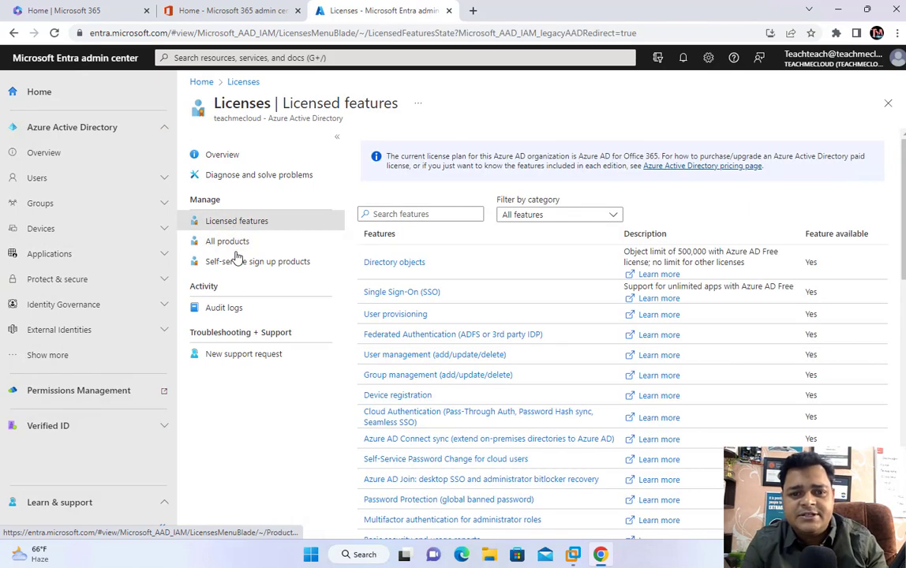
left_click(232, 246)
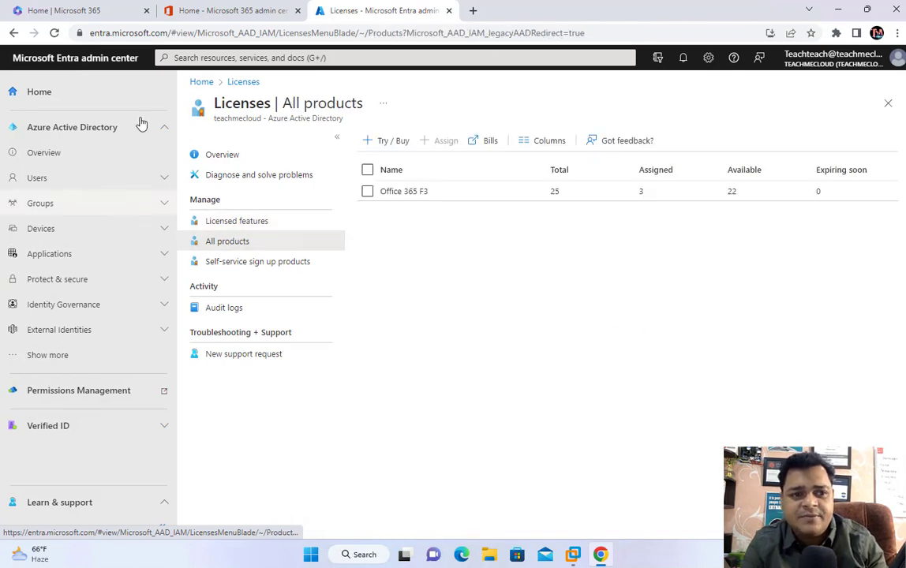
left_click(243, 82)
left_click(243, 247)
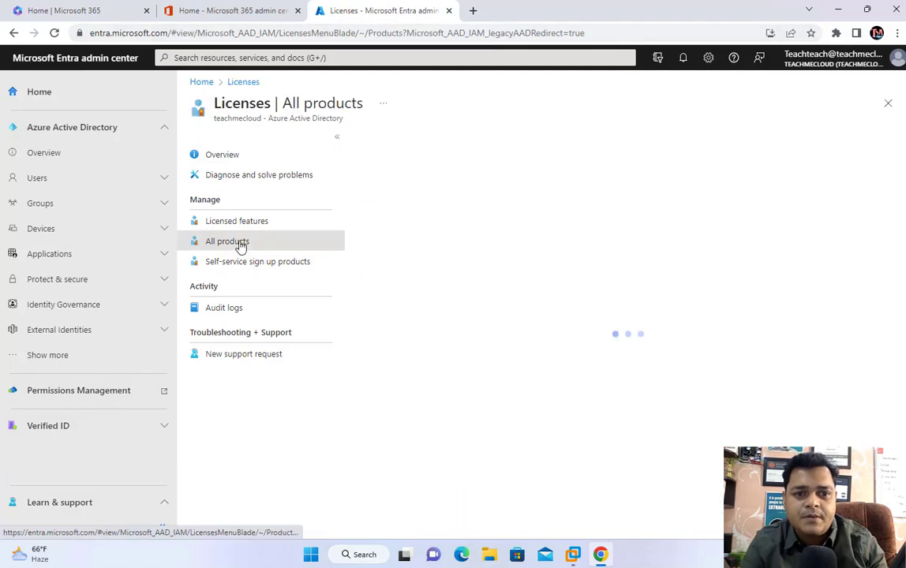
left_click(419, 34)
key("Return")
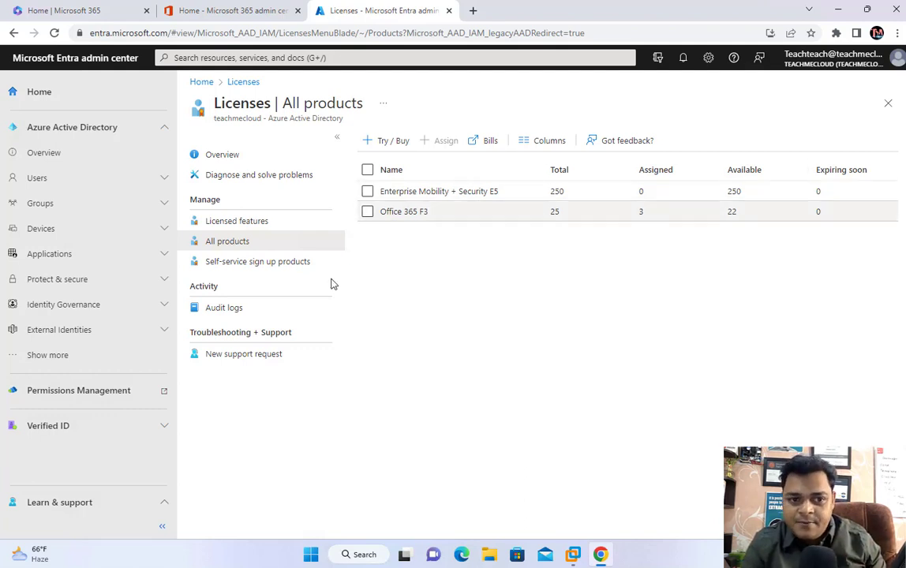
left_click(38, 180)
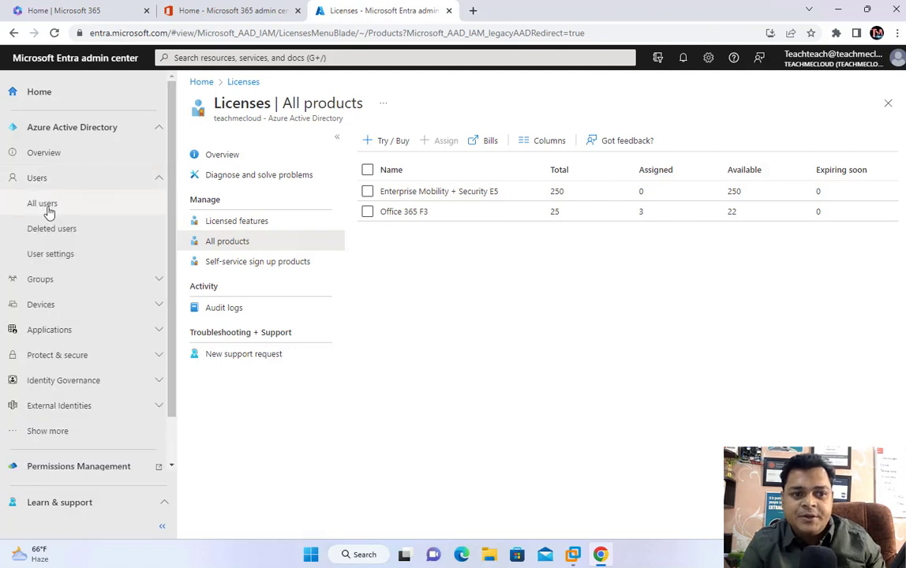
left_click(43, 203)
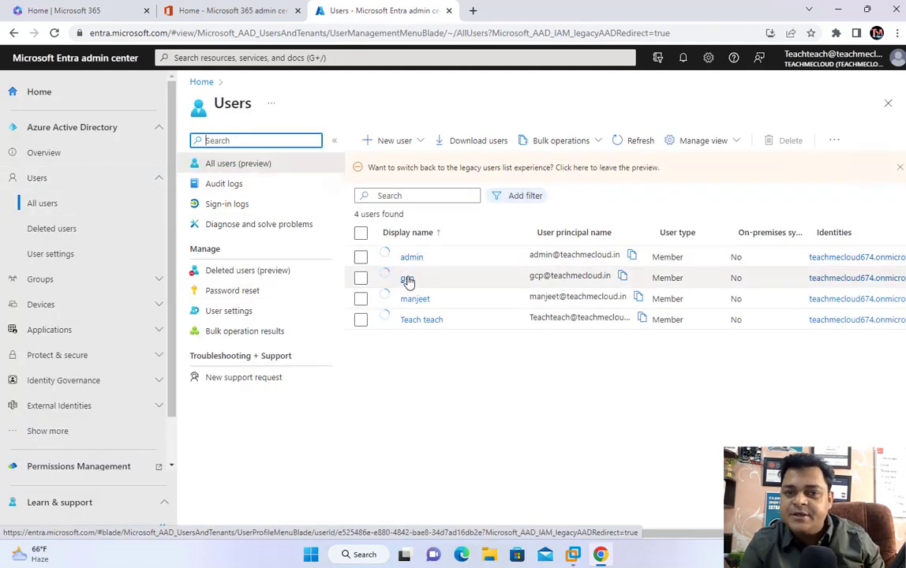
Step: Open gcp's Update license assignments page, which now offers Enterprise Mobility + Security E5
left_click(407, 279)
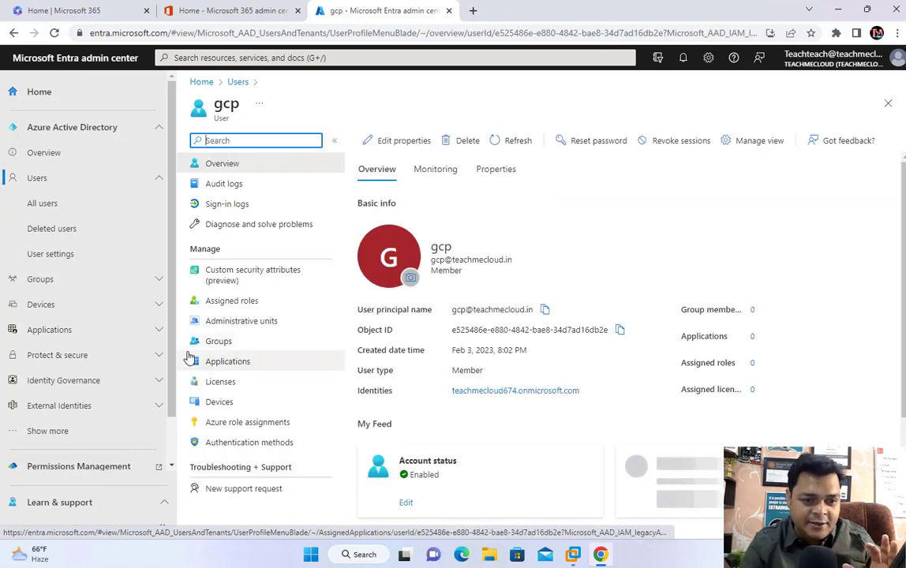
left_click(222, 382)
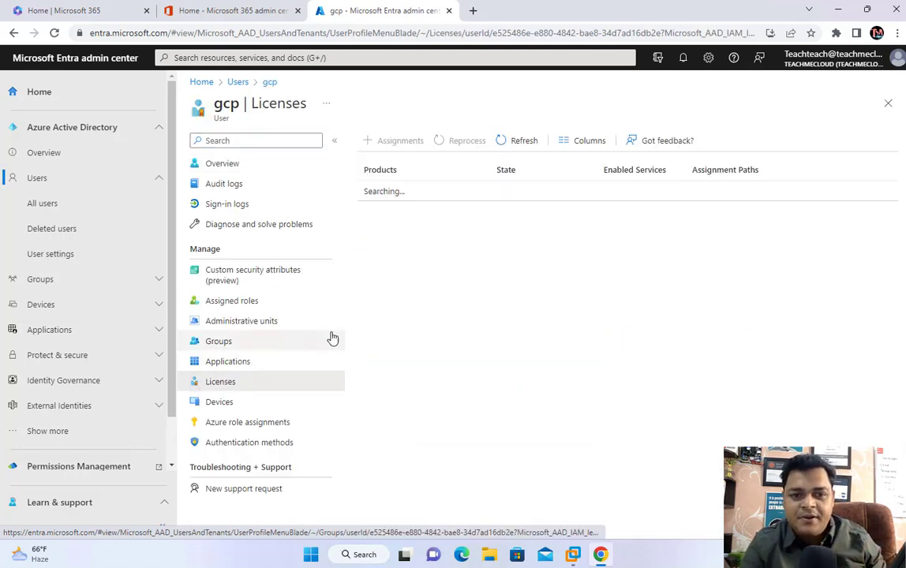
left_click(401, 142)
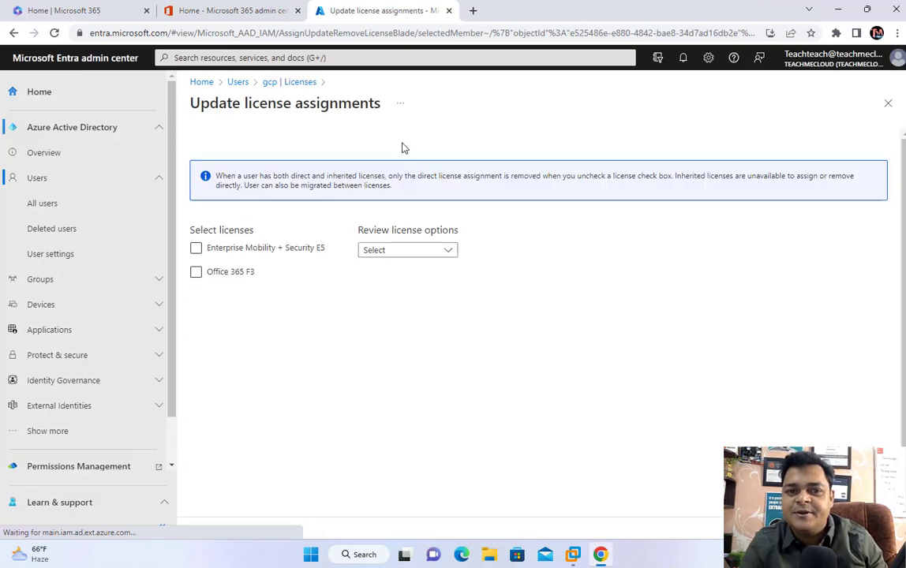
Step: Tick both Enterprise Mobility + Security E5 and Office 365 F3 for gcp
left_click(198, 250)
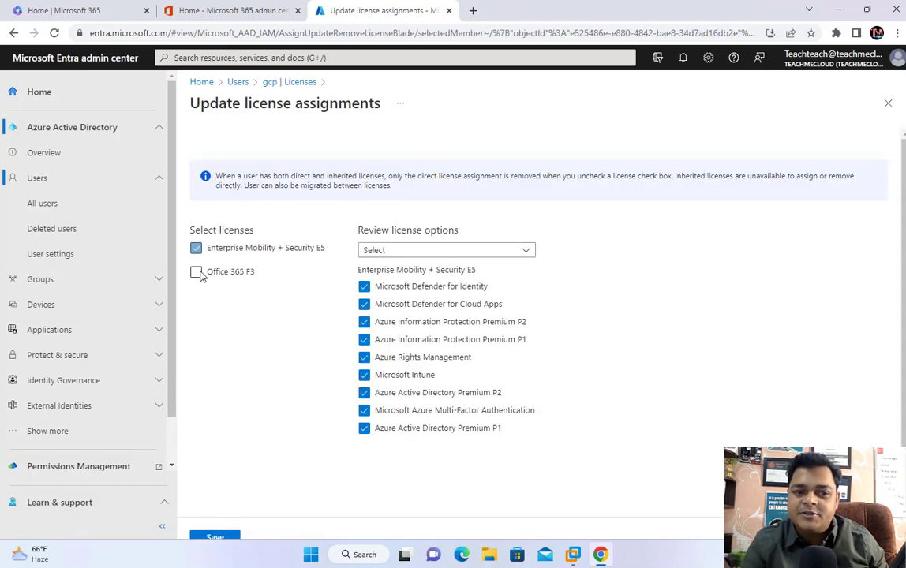
left_click(196, 273)
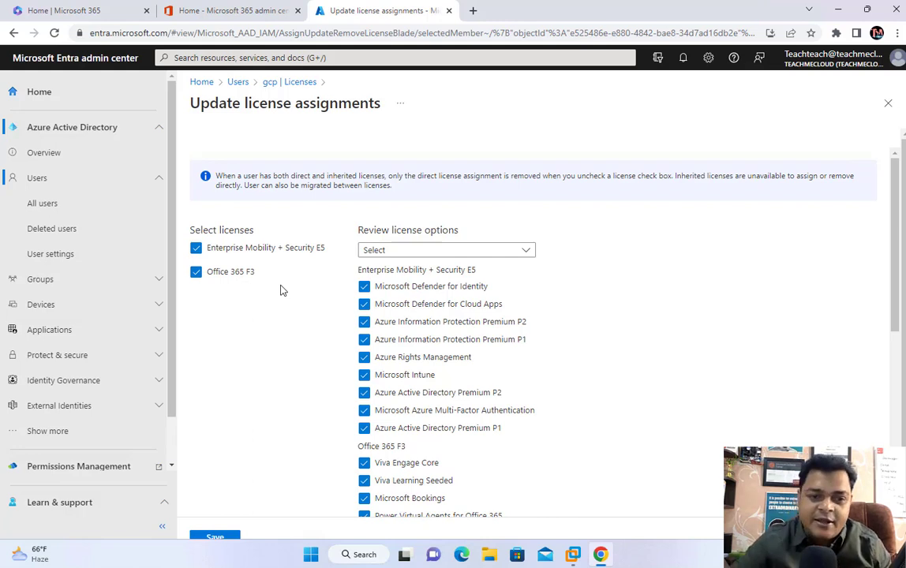
left_click(197, 273)
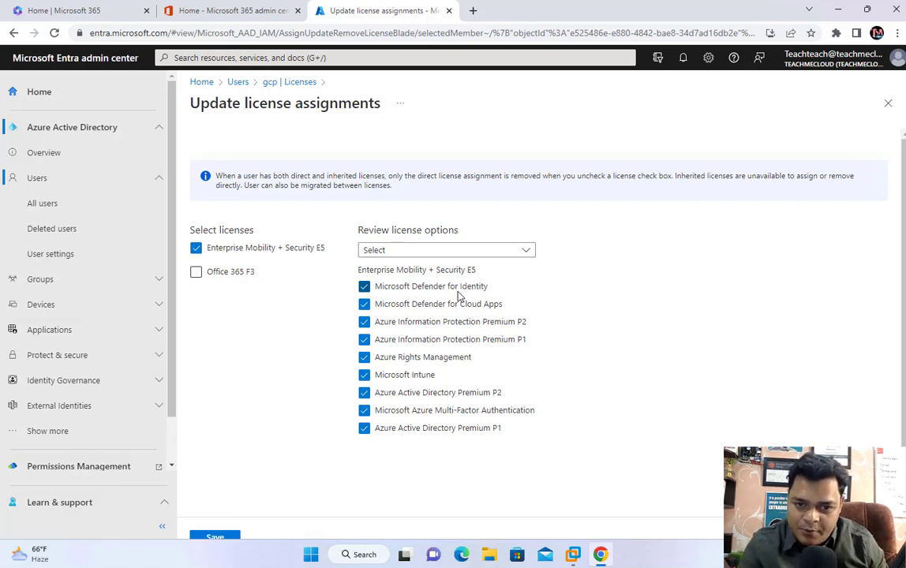
left_click(212, 278)
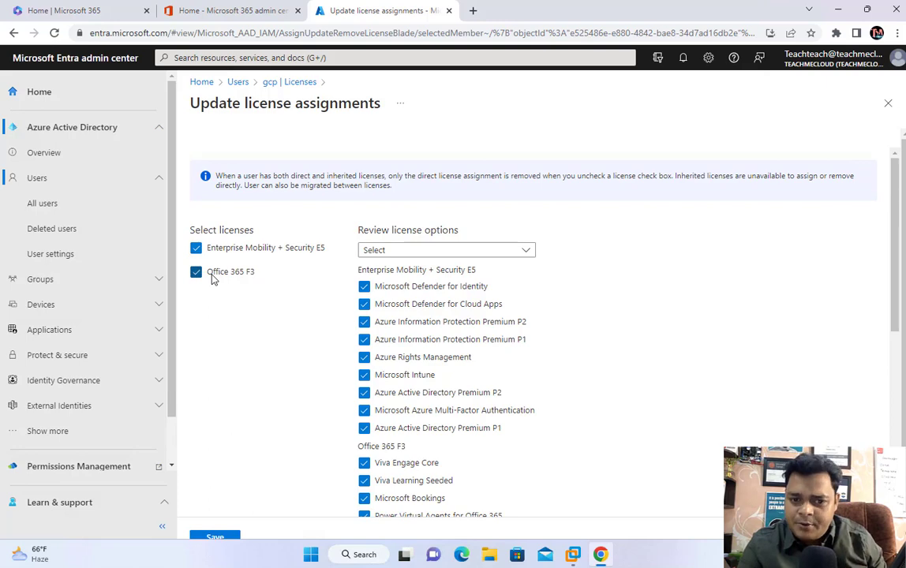
scroll(409, 425, "down", 5)
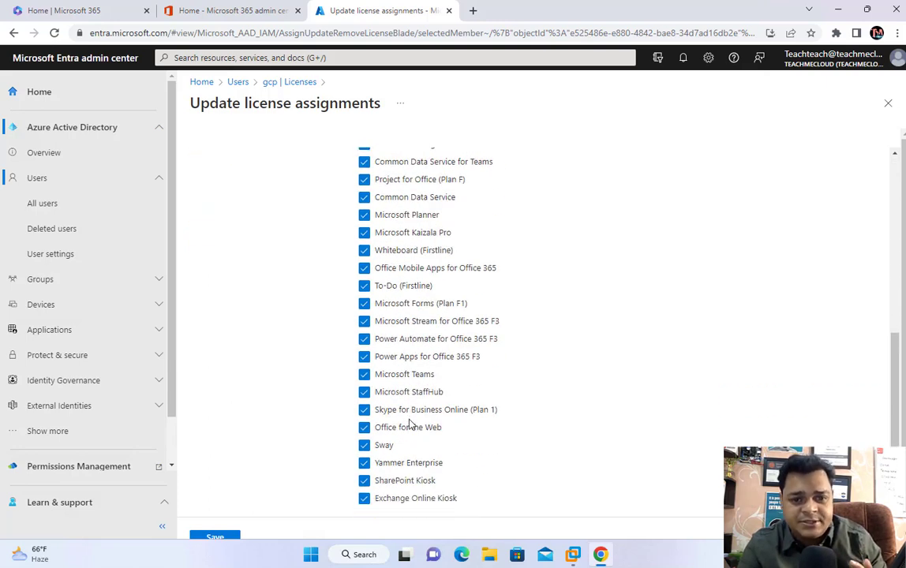
scroll(409, 425, "down", 1)
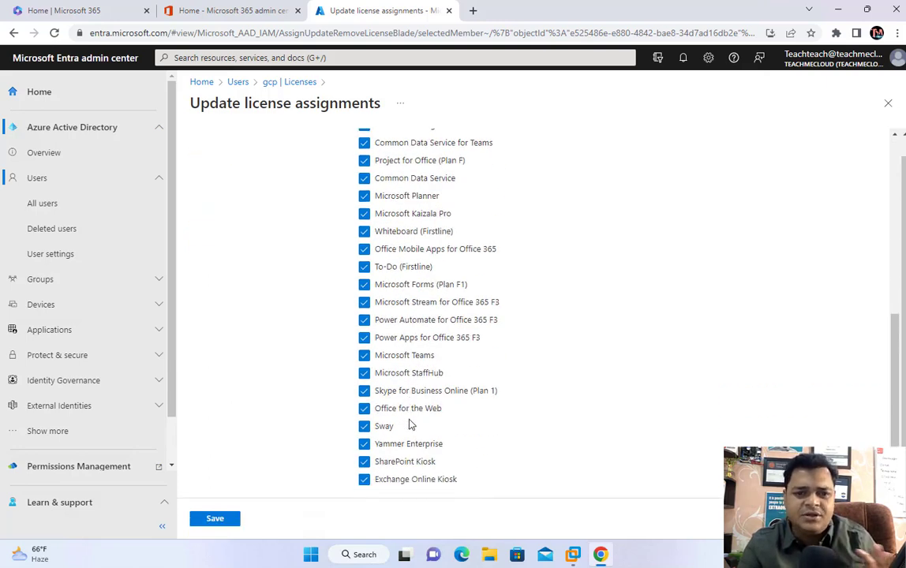
scroll(409, 425, "up", 1)
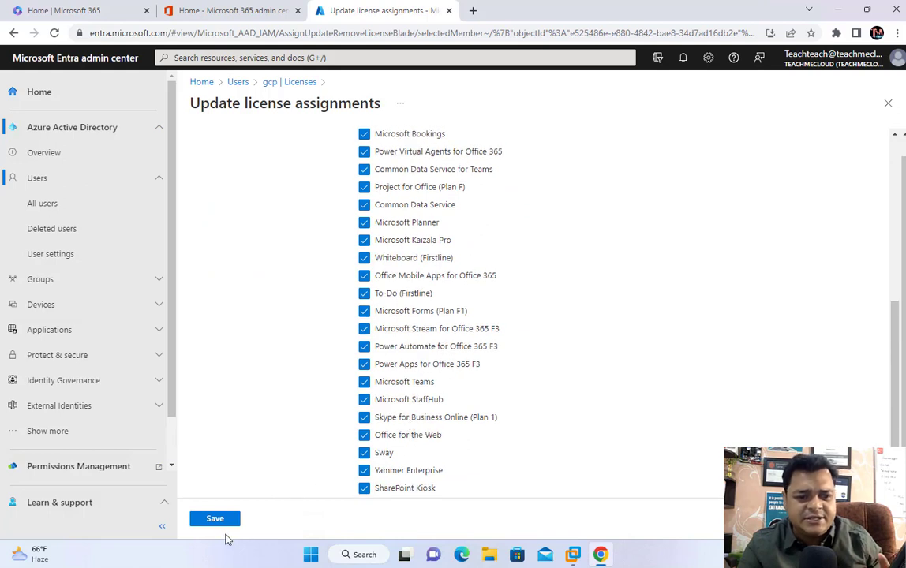
Step: Save the assignment and check notifications, which report the assignment failed
left_click(215, 520)
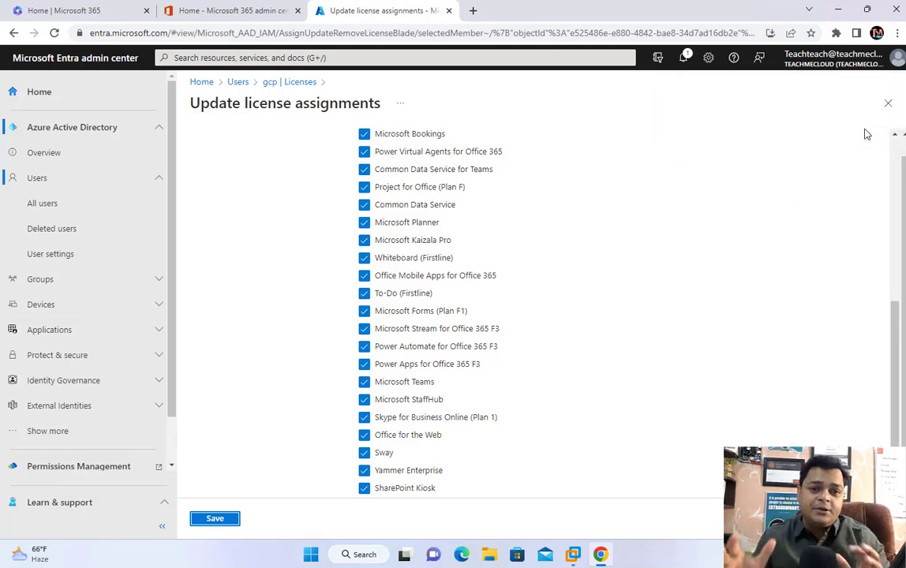
scroll(603, 291, "up", 5)
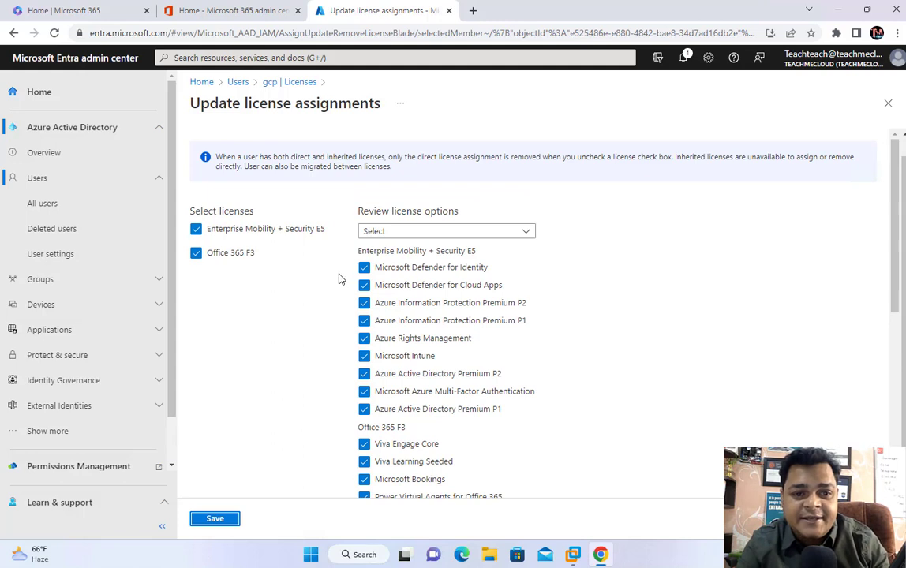
left_click(684, 59)
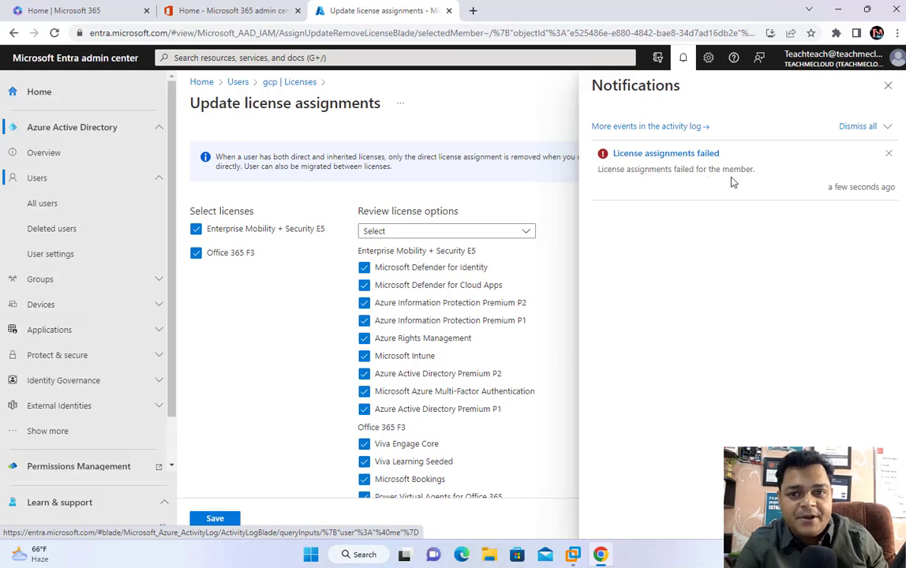
Step: Refresh gcp's Licenses page to confirm no assignments, and close Notifications
left_click(273, 82)
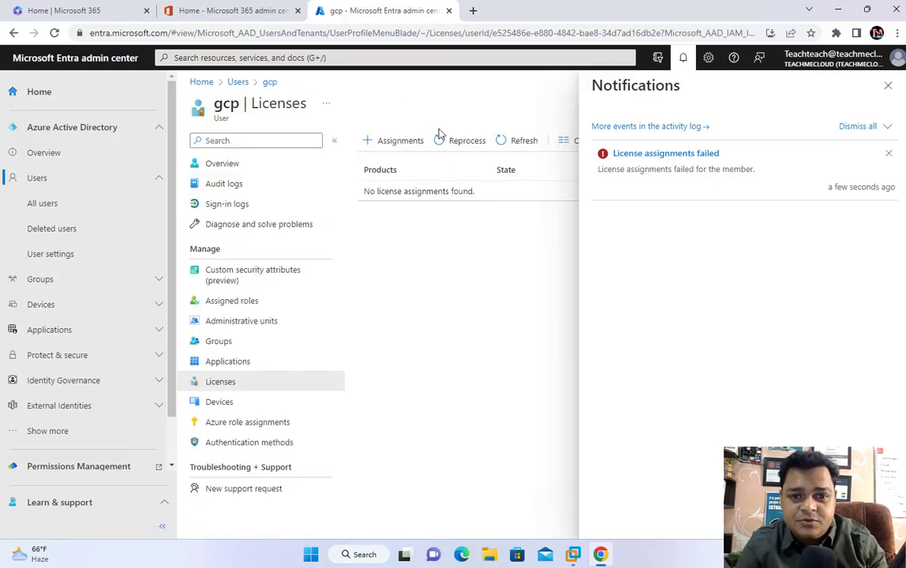
left_click(521, 143)
left_click(521, 142)
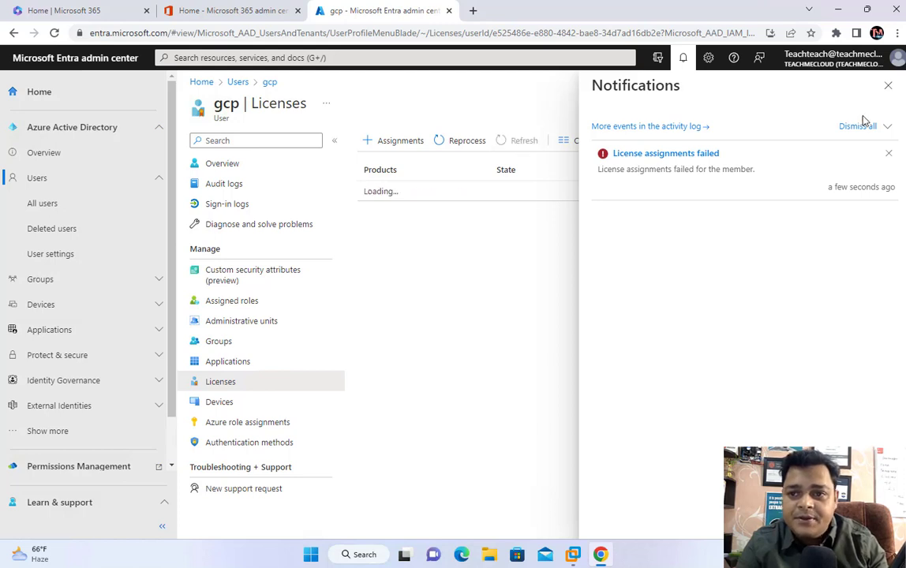
left_click(887, 87)
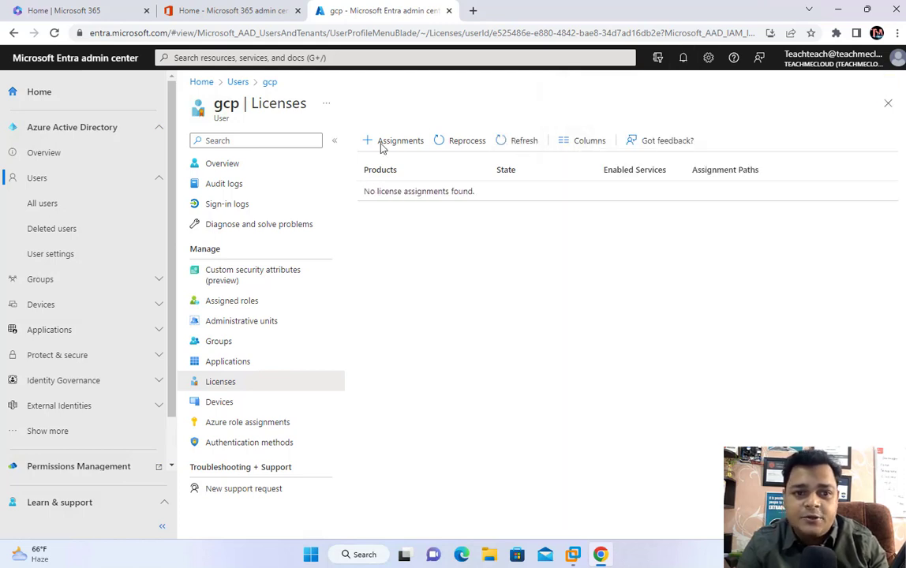
Step: Return to the All users list and expand the Groups section of navigation
left_click(238, 82)
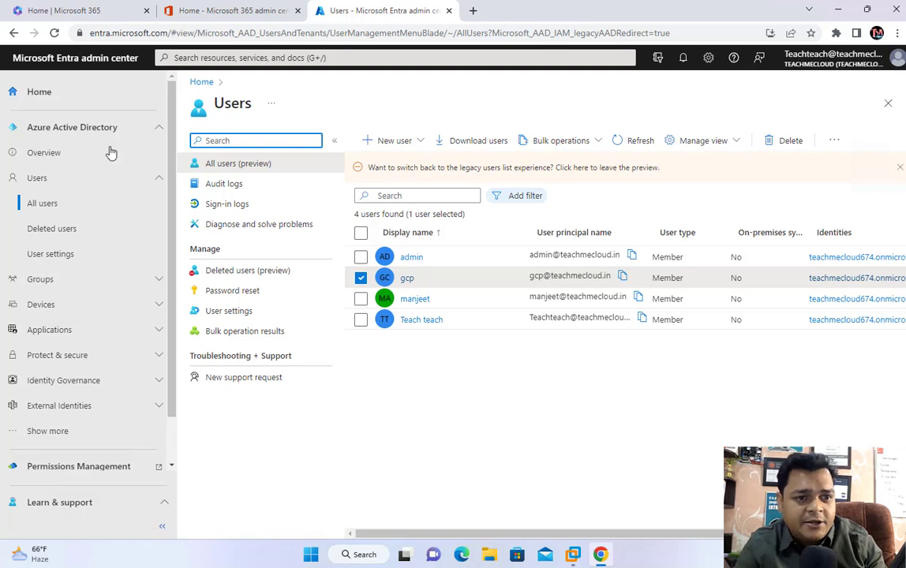
left_click(51, 281)
right_click(37, 311)
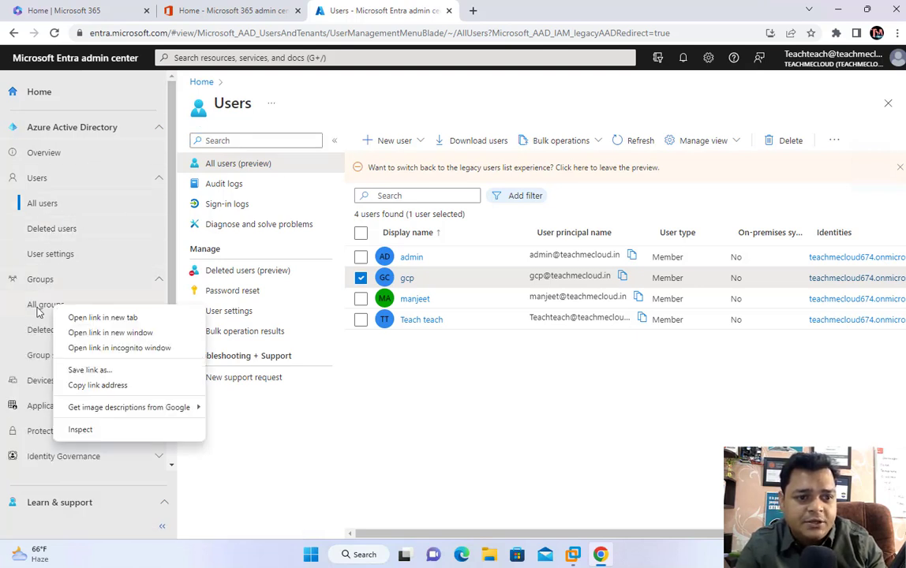
Step: Start a new group from All groups and enter the name MS-Intune
left_click(37, 311)
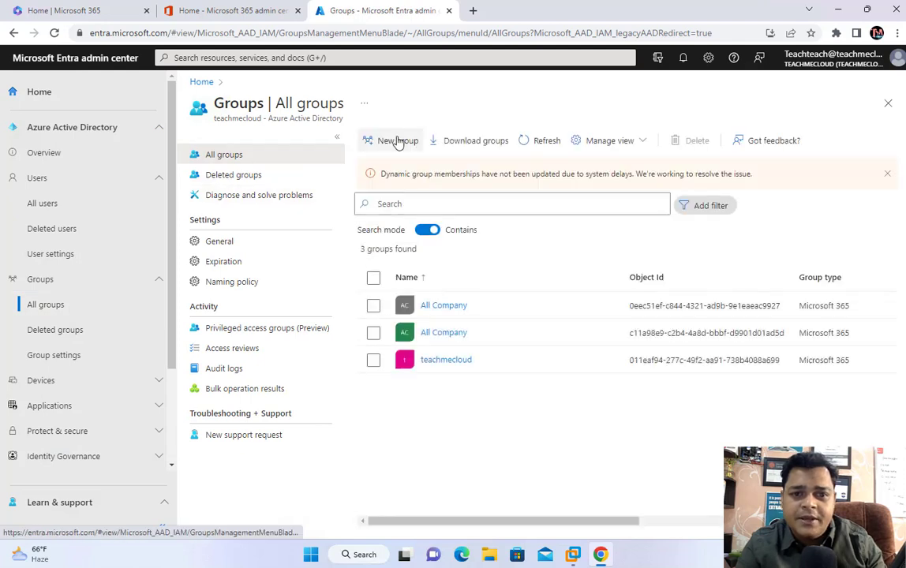
left_click(399, 140)
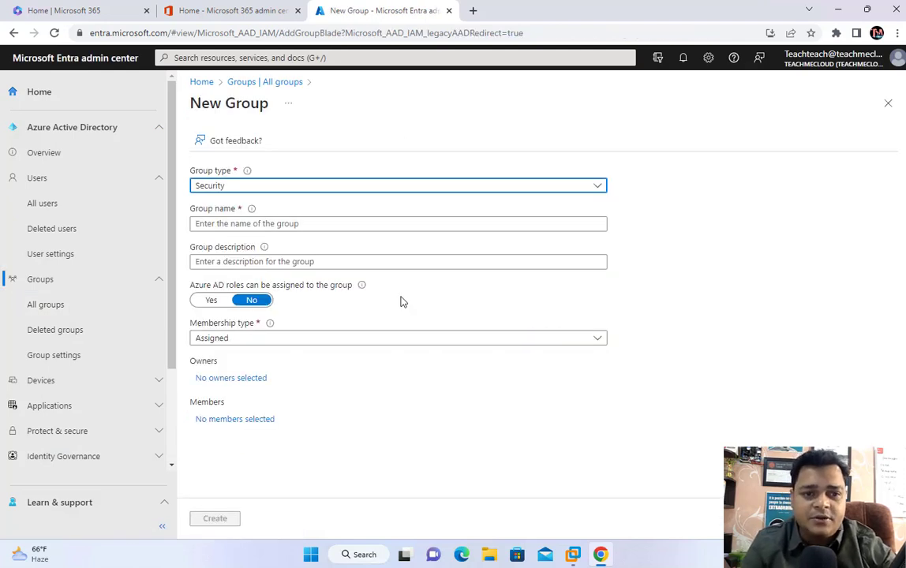
left_click(268, 221)
type("Mi")
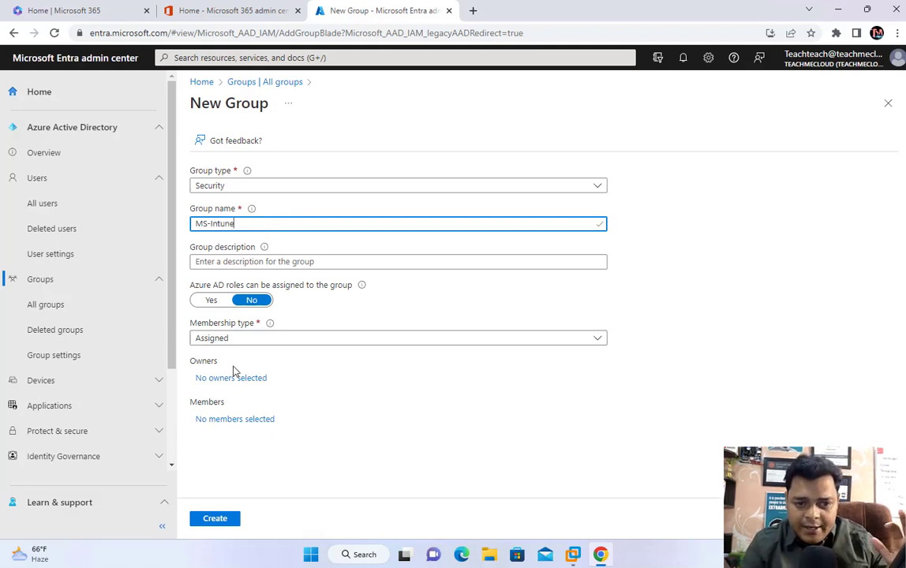
Step: Add gcp as the group's only member and create the MS-Intune security group
left_click(226, 420)
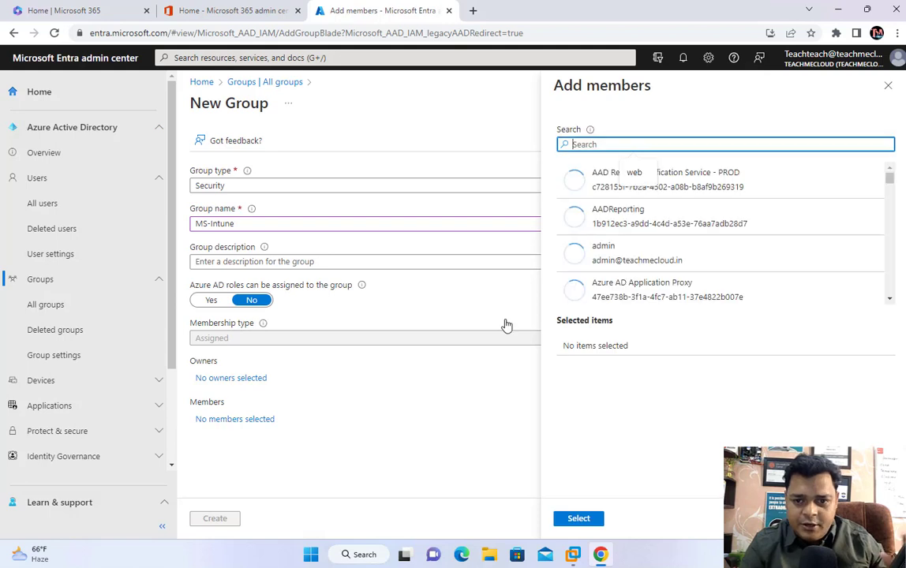
type("g")
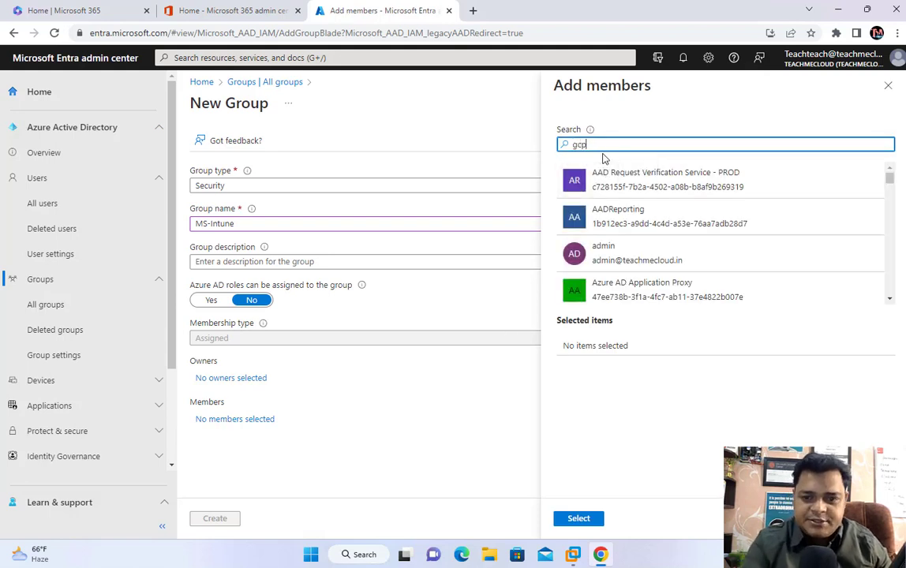
type("cp")
left_click(594, 188)
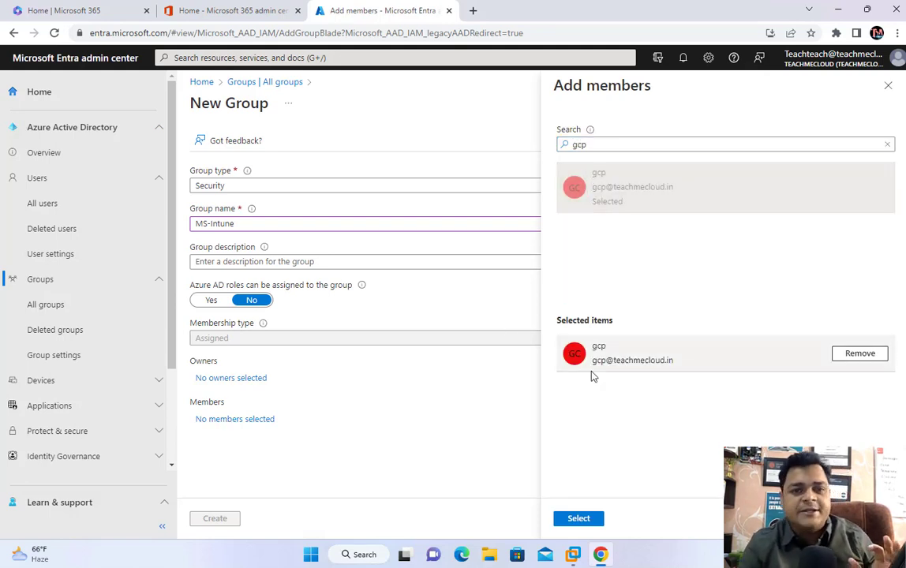
left_click(579, 519)
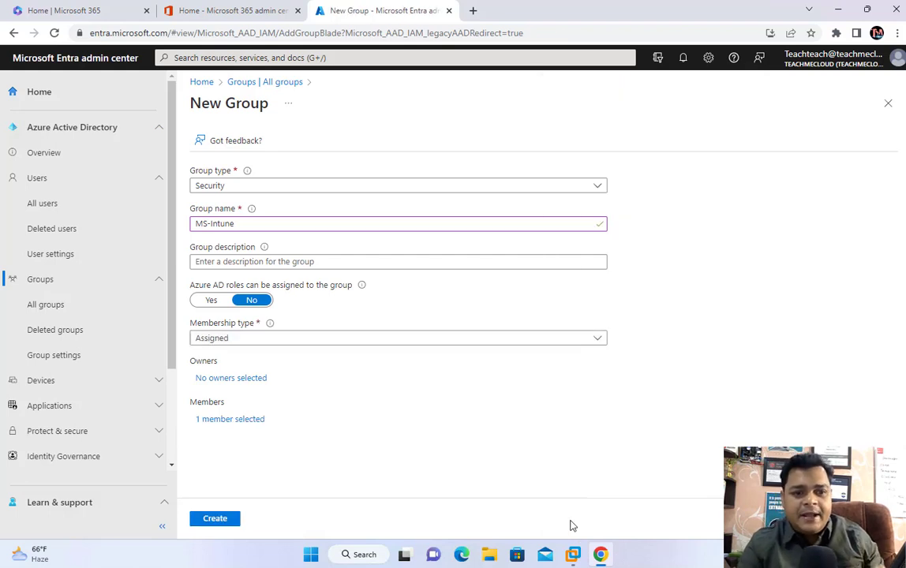
left_click(215, 520)
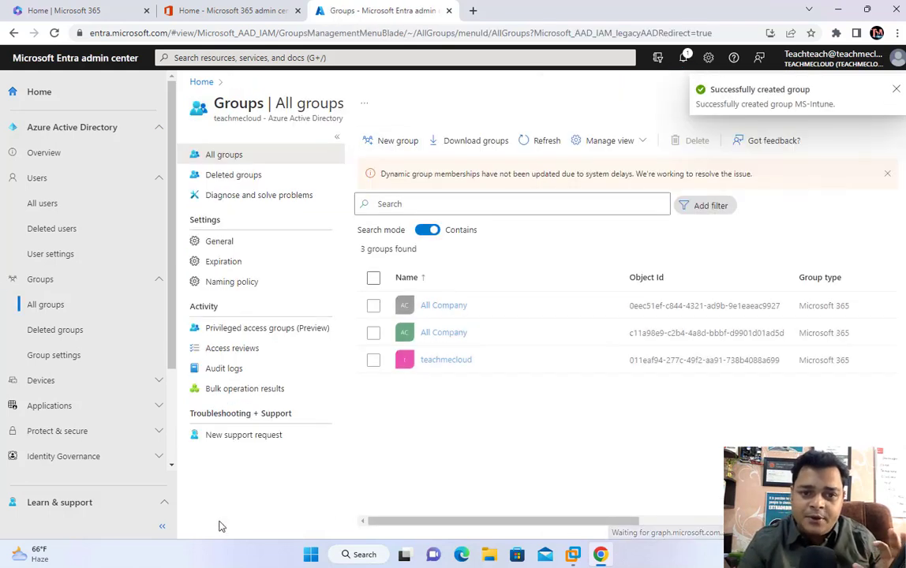
Step: Refresh the groups list until MS-Intune appears, then open its Licenses page
left_click(546, 142)
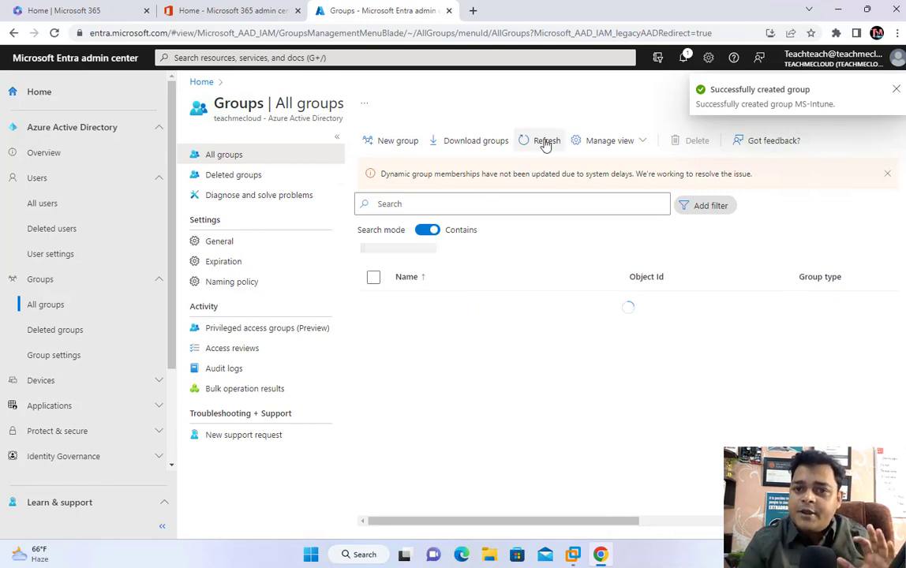
left_click(544, 142)
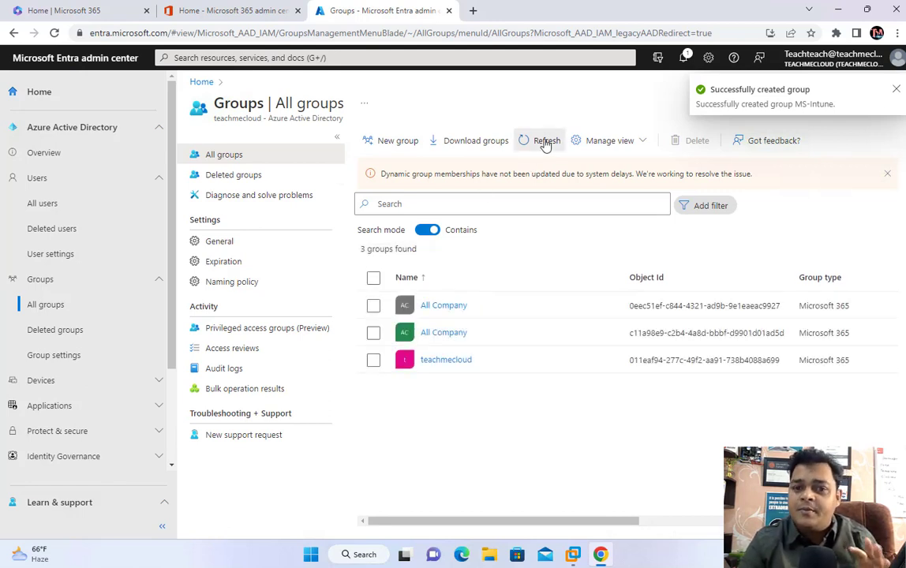
left_click(544, 142)
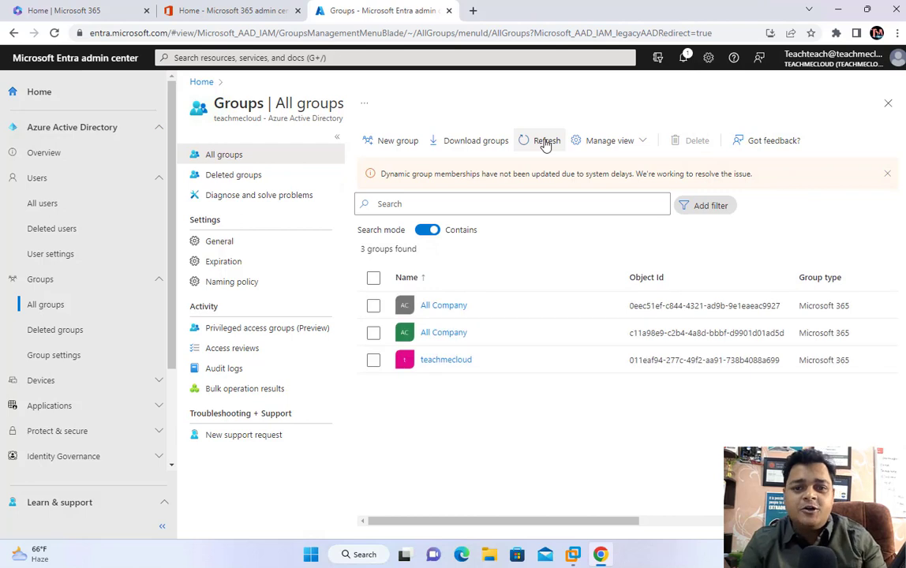
left_click(545, 142)
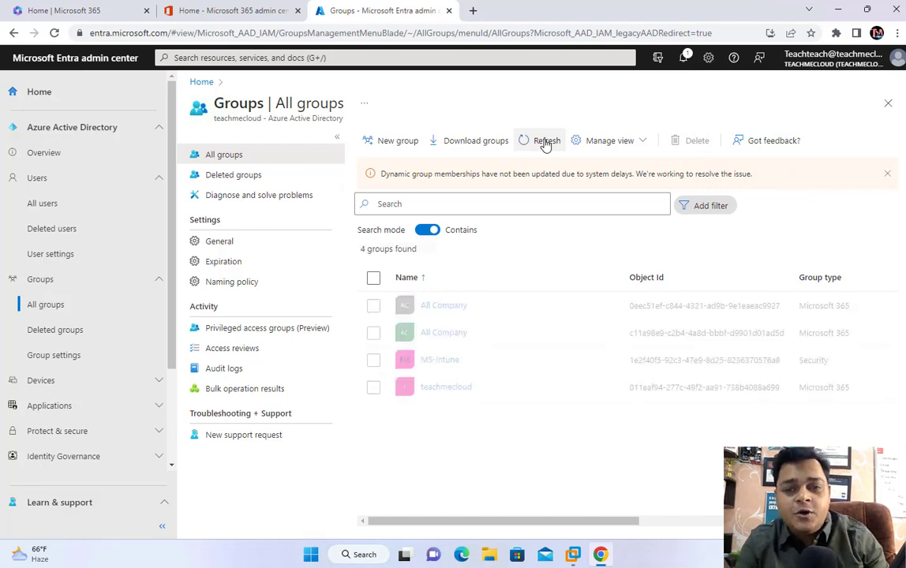
left_click(440, 362)
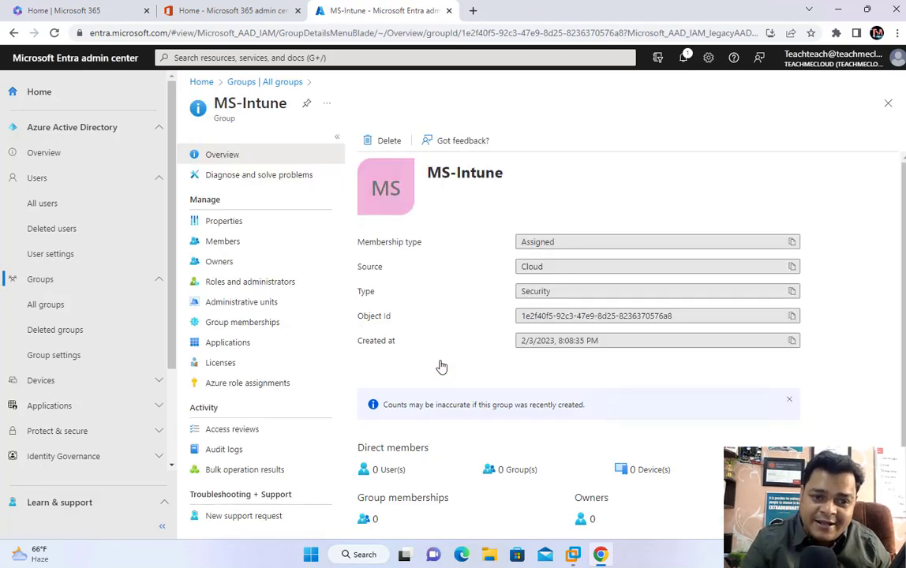
left_click(227, 366)
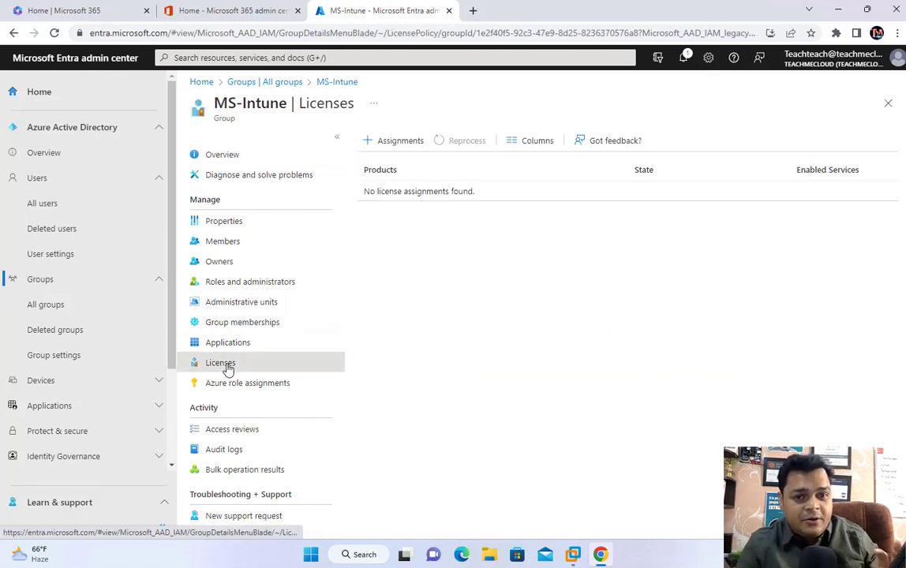
Step: Open MS-Intune's license assignment form listing E5 and Office 365 F3, briefly checking the 'Learn how' guide
left_click(392, 141)
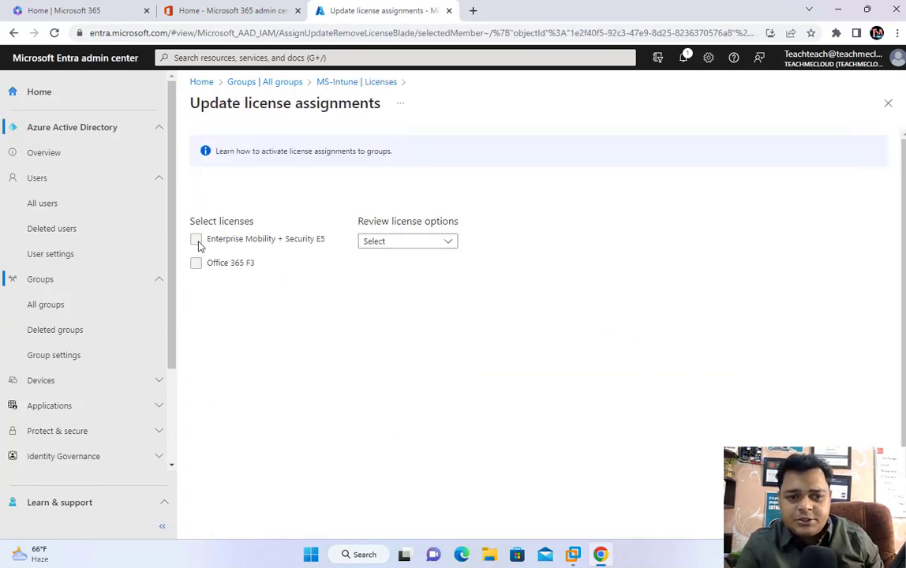
left_click(389, 244)
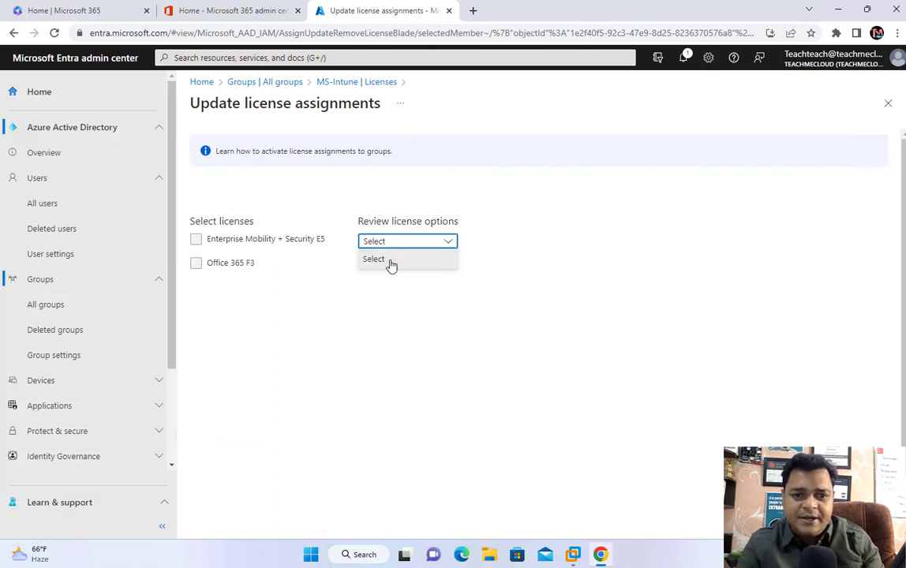
double_click(215, 240)
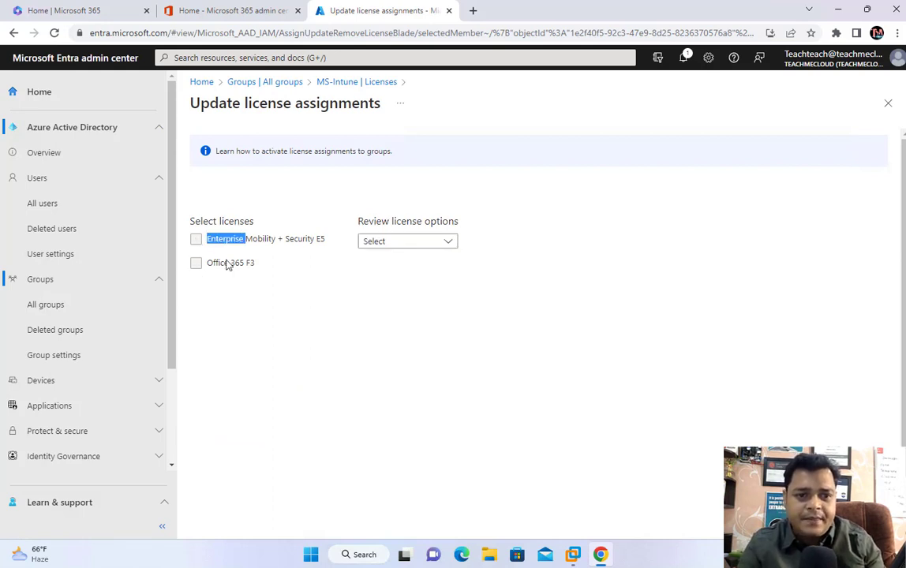
left_click(347, 82)
left_click(395, 149)
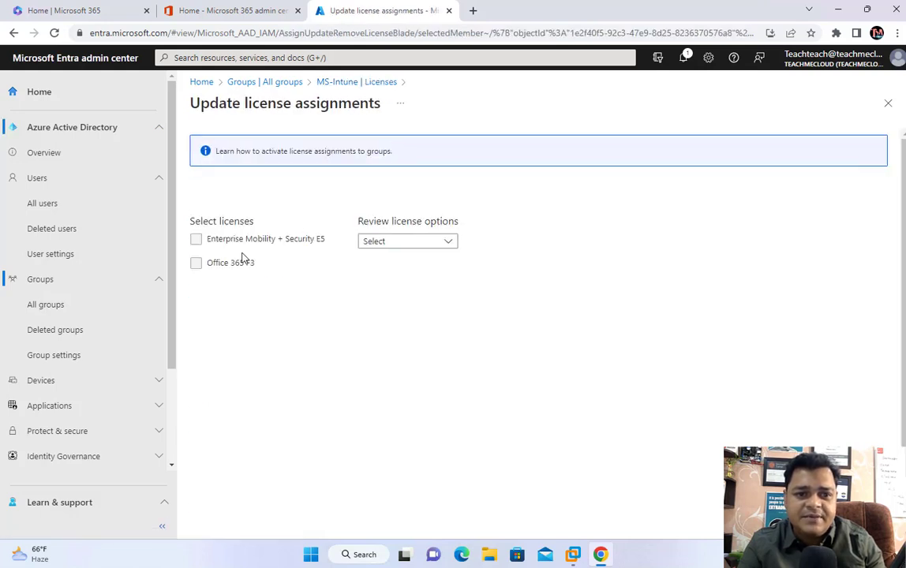
double_click(215, 263)
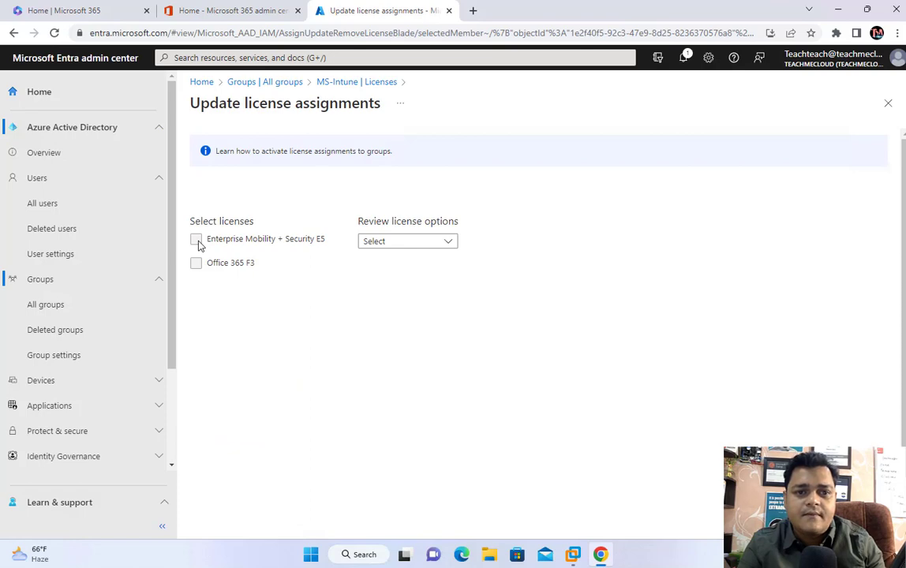
left_click(283, 152)
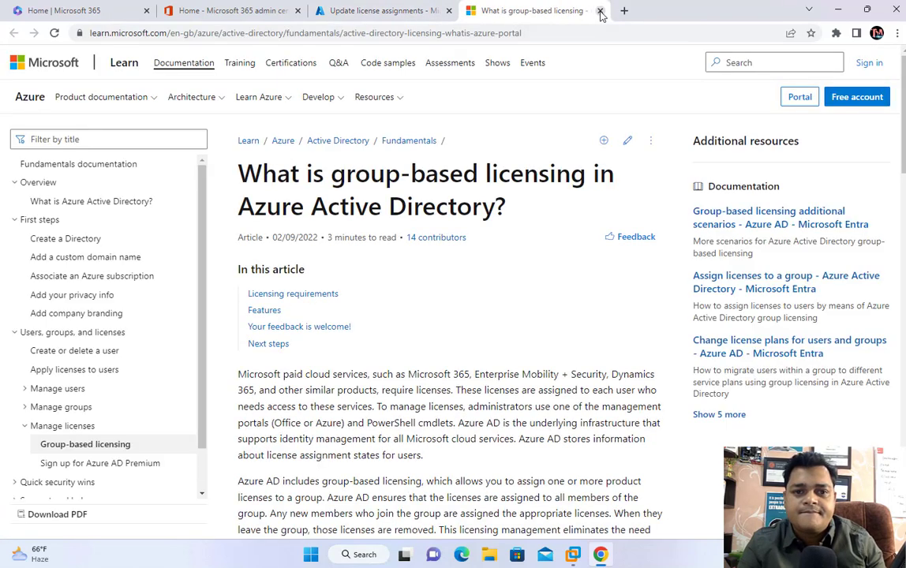
left_click(600, 11)
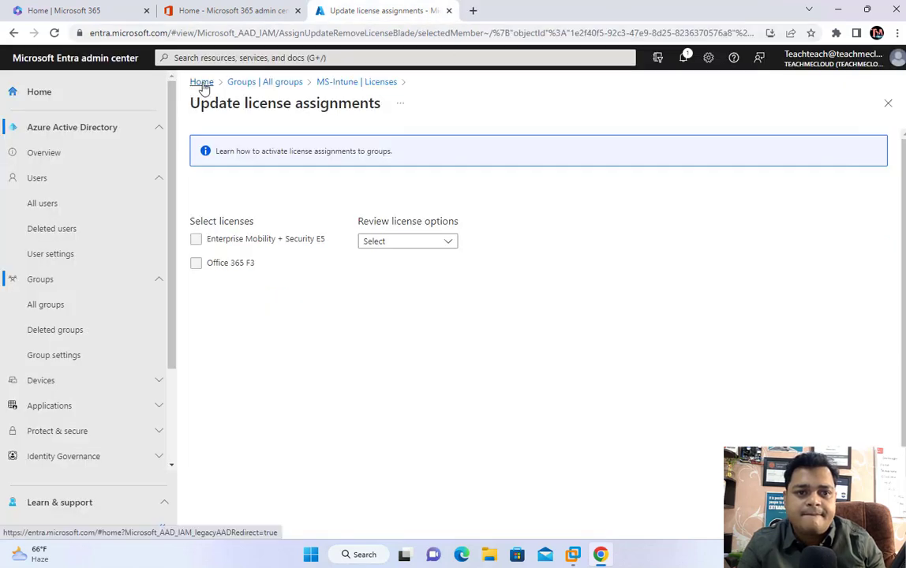
Step: Back out of MS-Intune's licence form to the Entra Home page and expand Devices
left_click(237, 82)
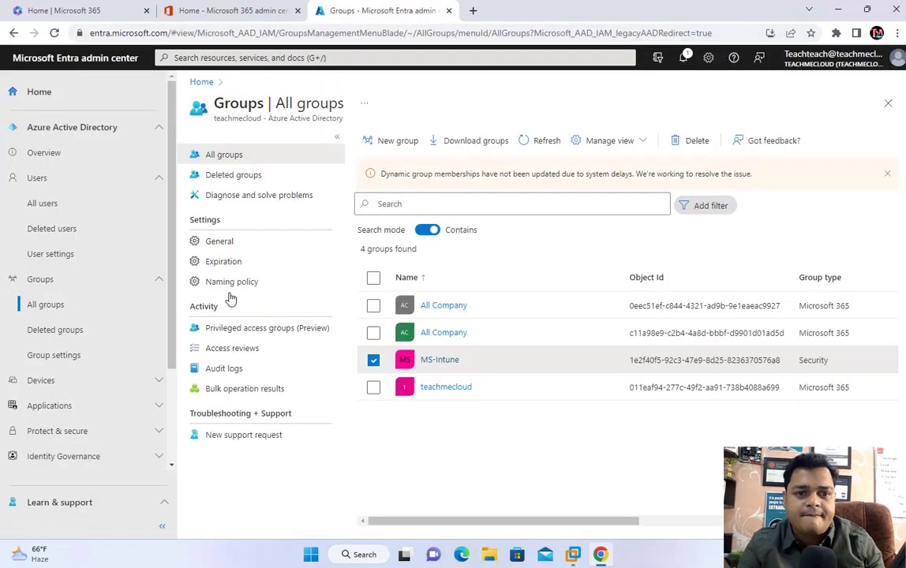
left_click(202, 83)
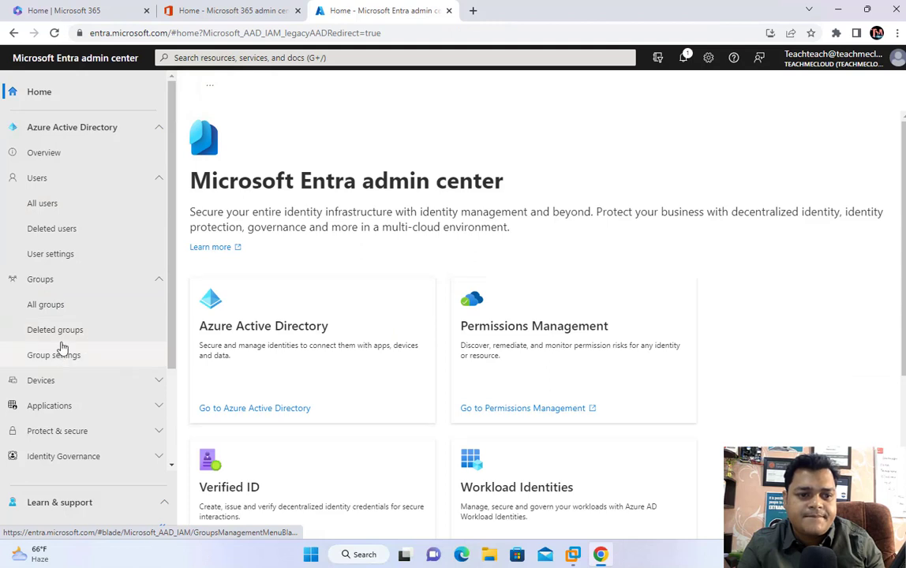
scroll(69, 384, "down", 1)
scroll(72, 384, "down", 2)
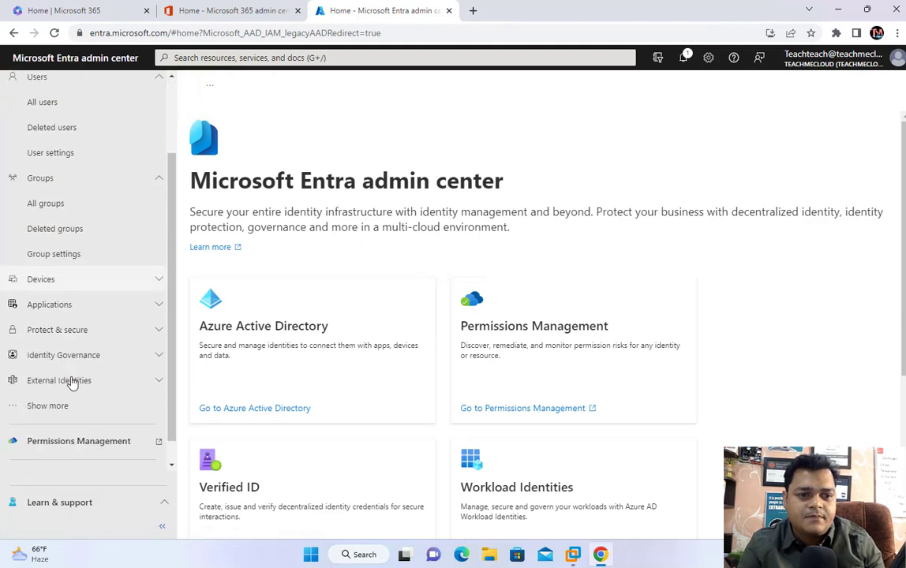
scroll(71, 382, "up", 3)
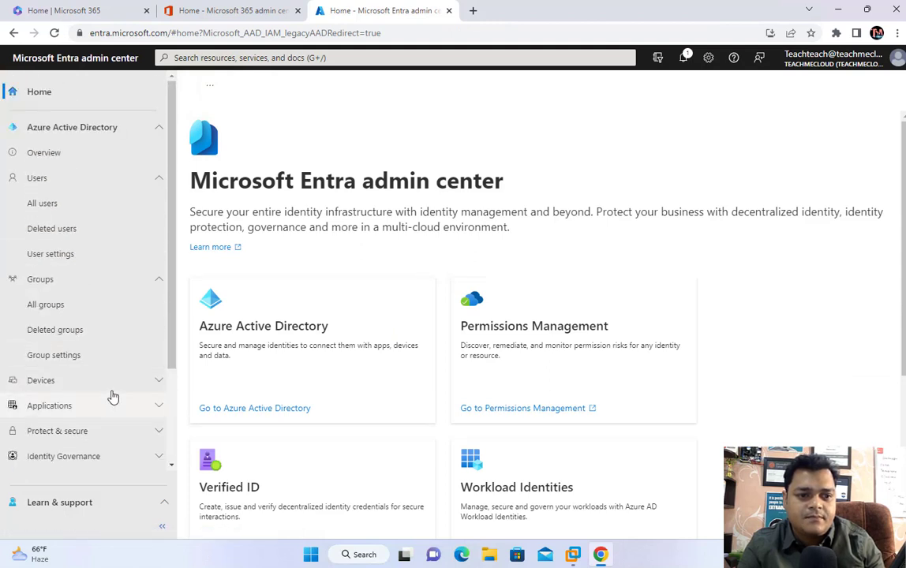
left_click(141, 389)
scroll(139, 393, "down", 4)
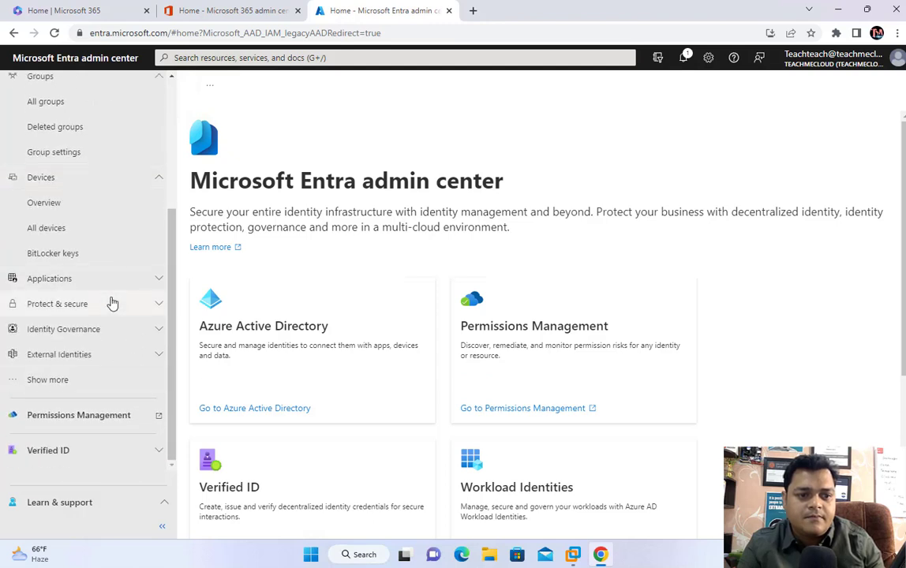
Step: Open the Enterprise Mobility + Security E5 product from Billing > Licenses > All products
left_click(62, 382)
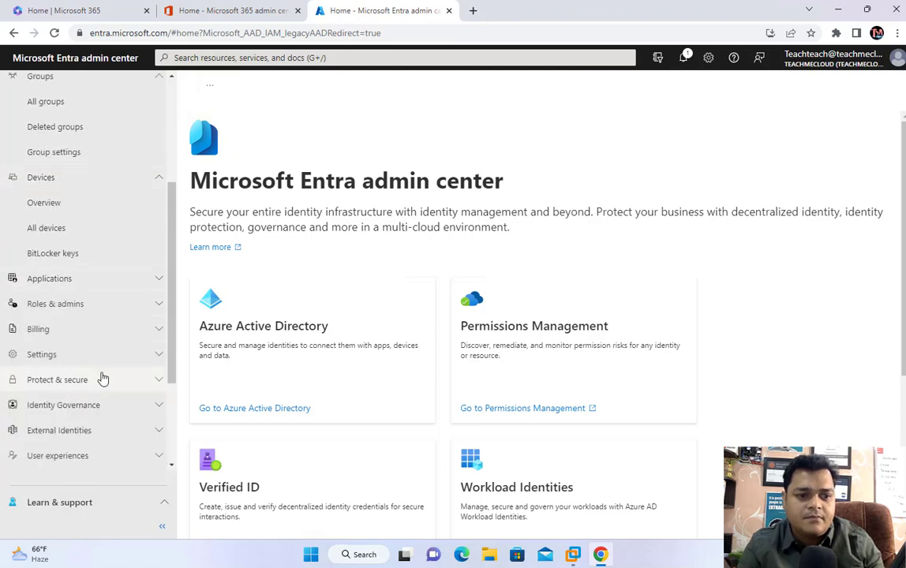
scroll(118, 339, "down", 1)
left_click(155, 287)
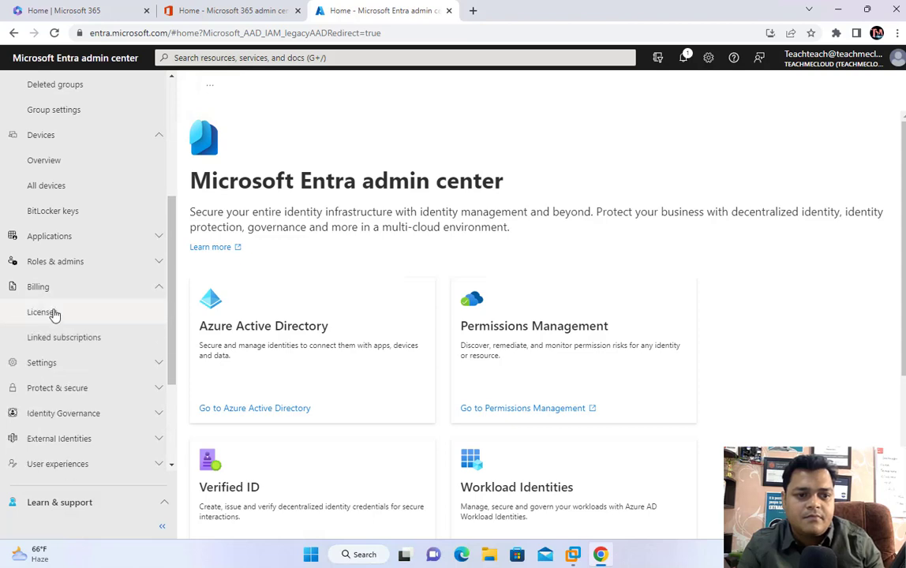
left_click(53, 313)
left_click(241, 226)
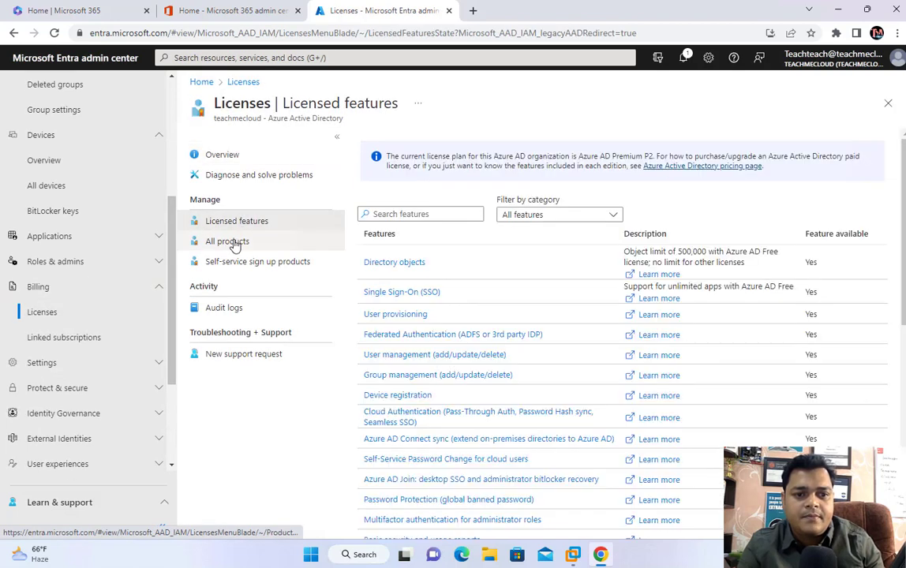
left_click(237, 241)
left_click(368, 192)
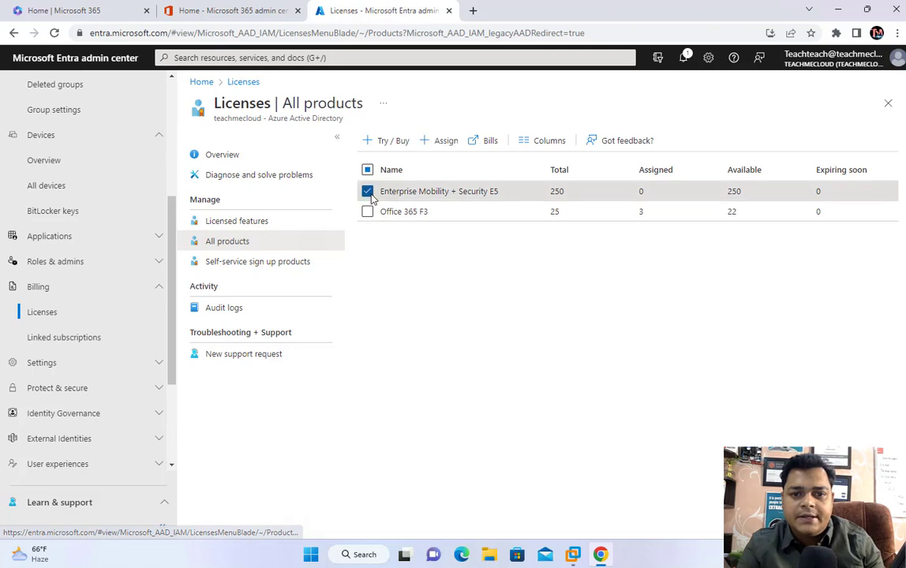
left_click(439, 191)
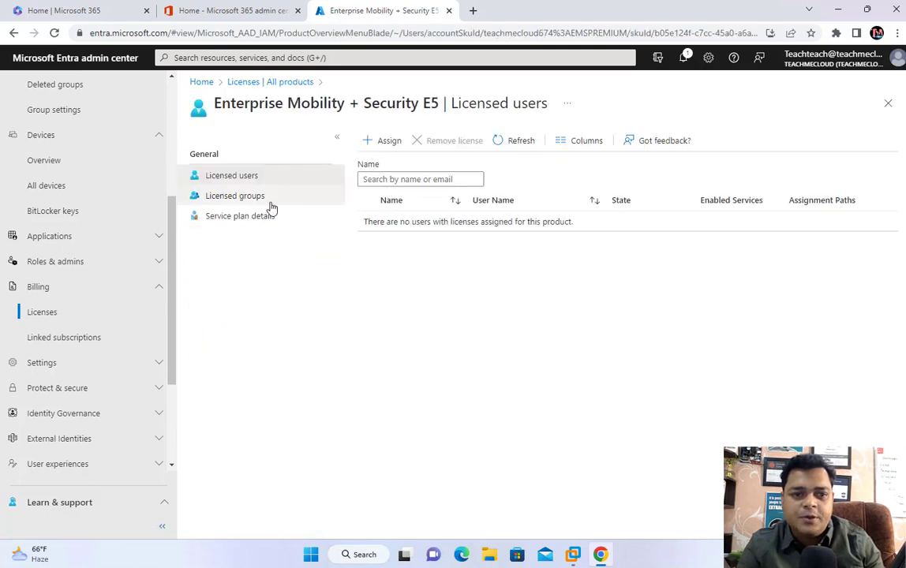
Step: Start an E5 licence assignment, search the users and groups list, then reload the Assign license page
left_click(387, 140)
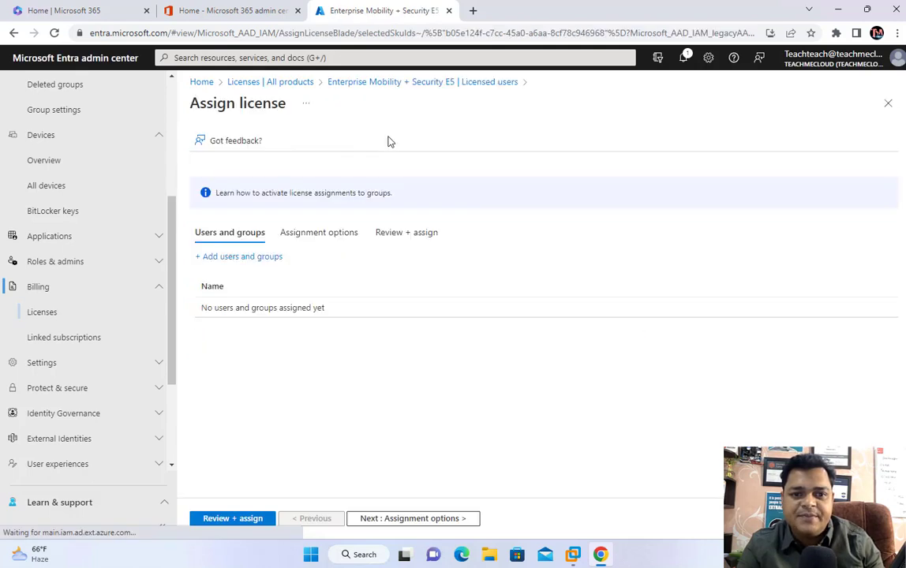
left_click(243, 258)
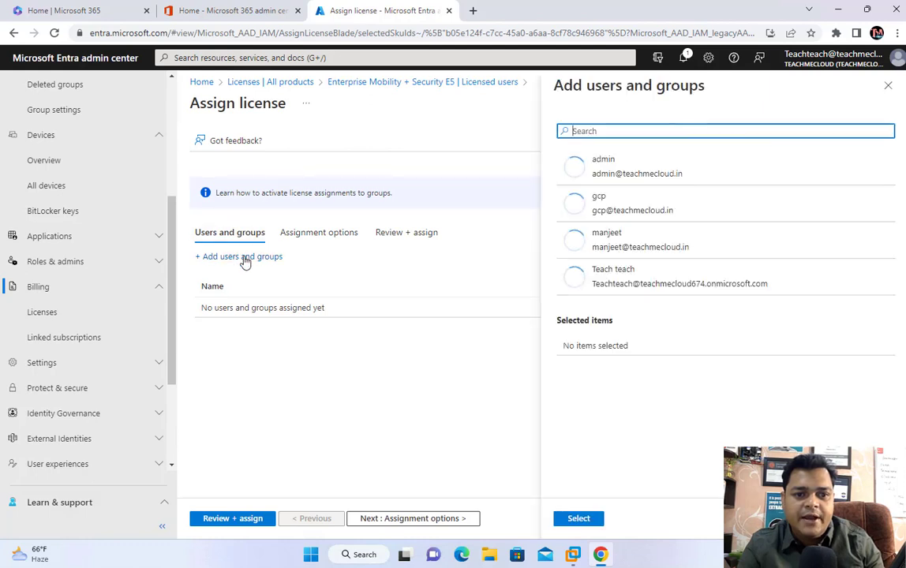
type("m")
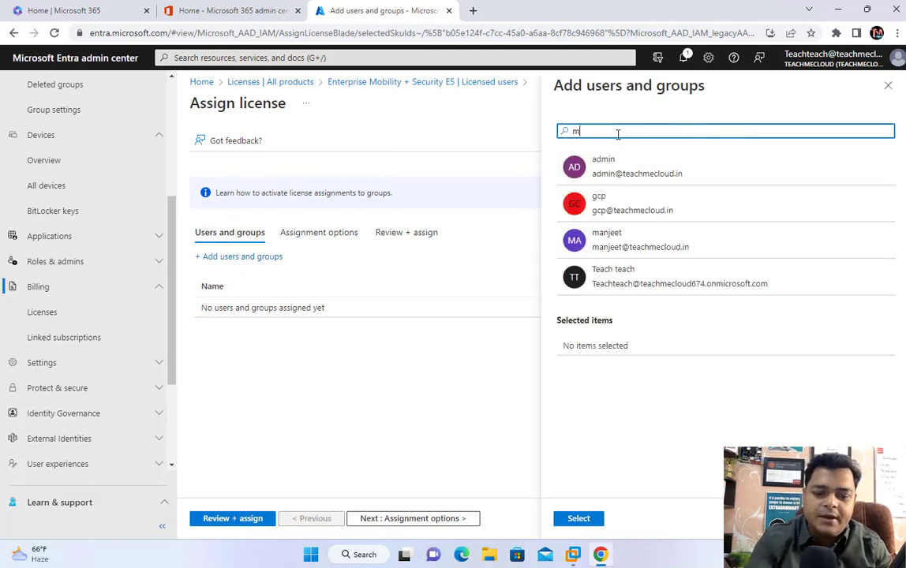
type("s-u")
key("BackSpace")
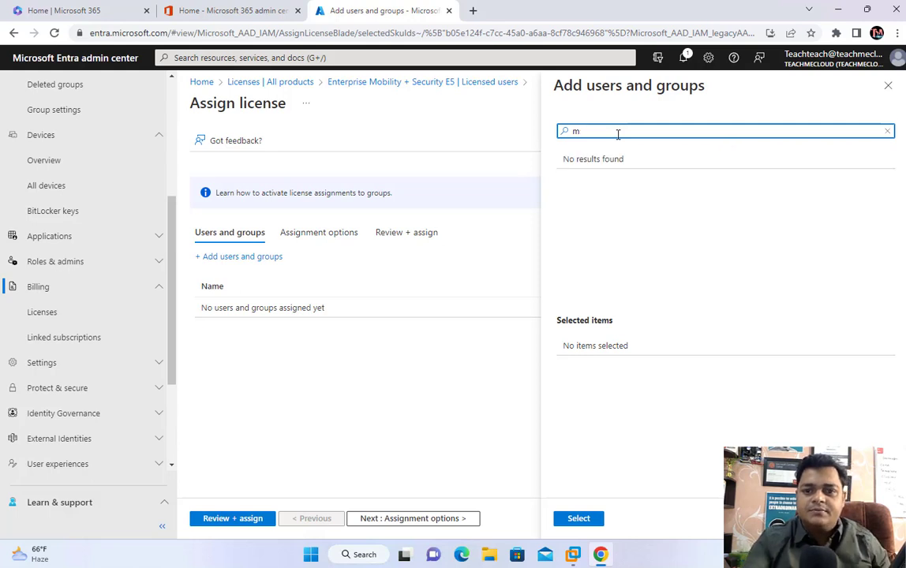
key("BackSpace")
type("MS")
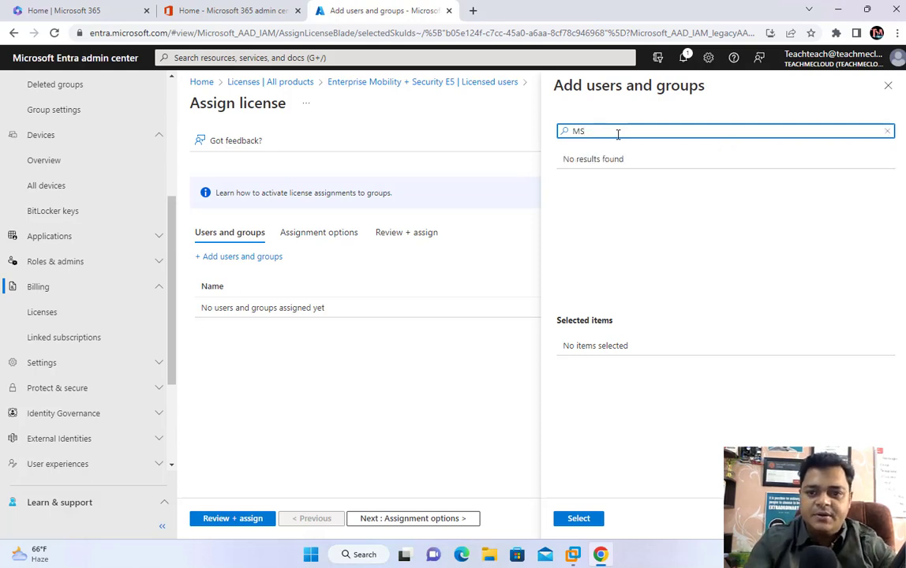
type("0-")
key("BackSpace")
key("BackSpace")
type("-")
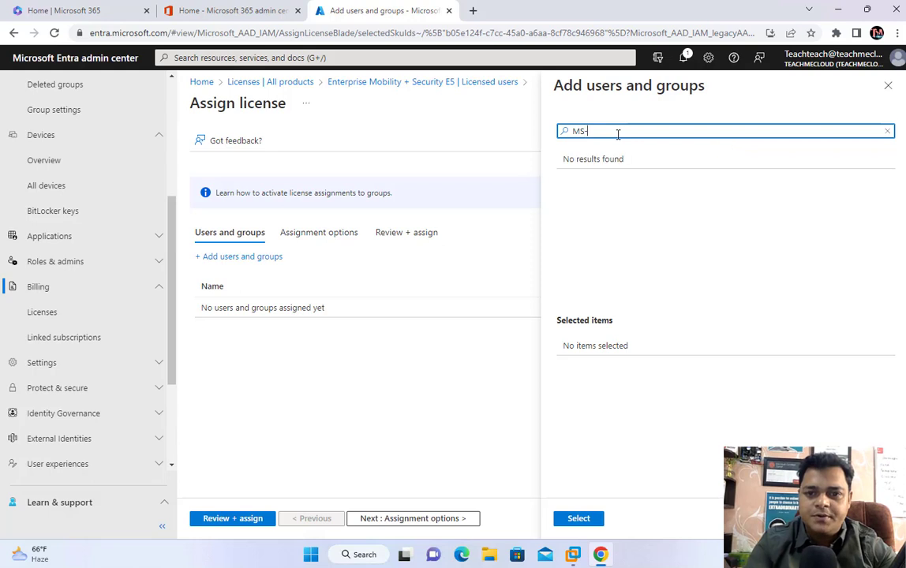
left_click(529, 41)
key("Return")
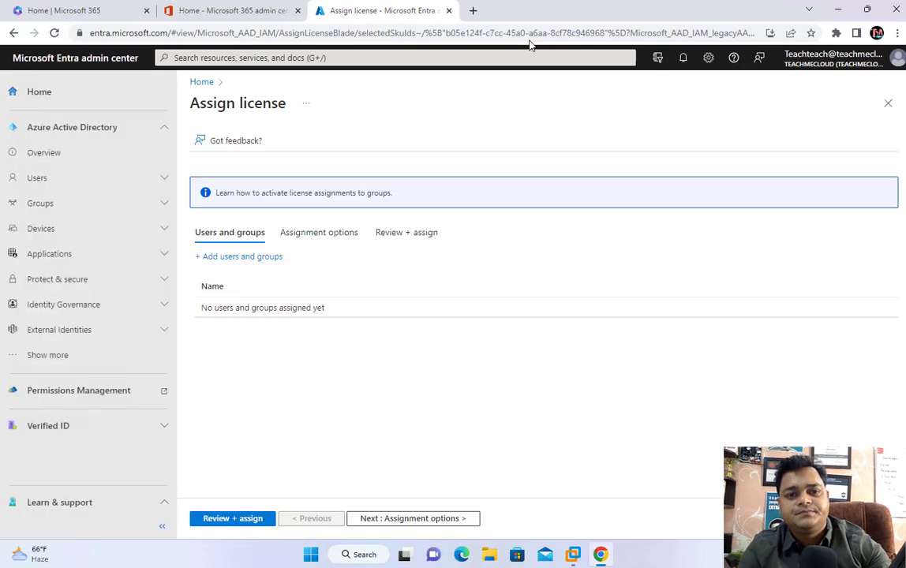
Step: Add the second listed user and submit the E5 assignment, which is reported as failed
left_click(268, 257)
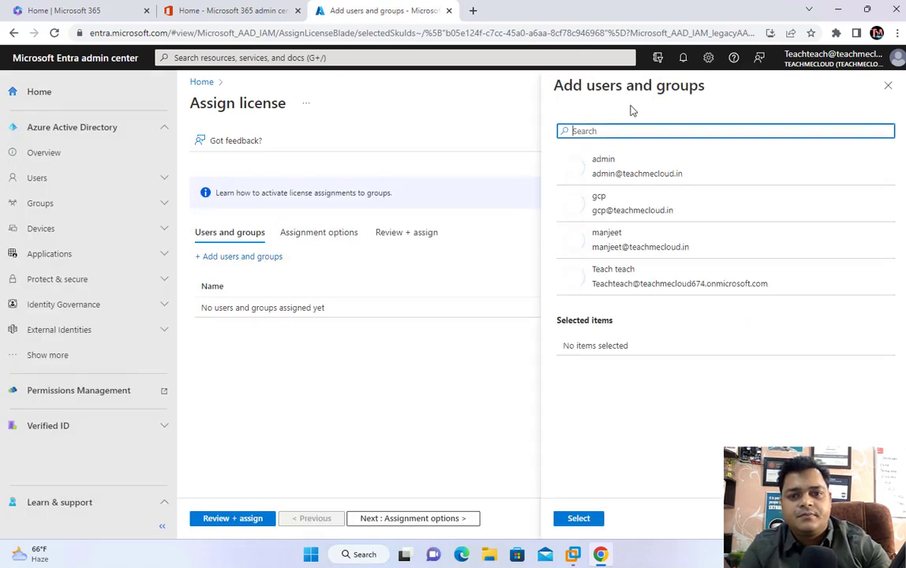
type("MS")
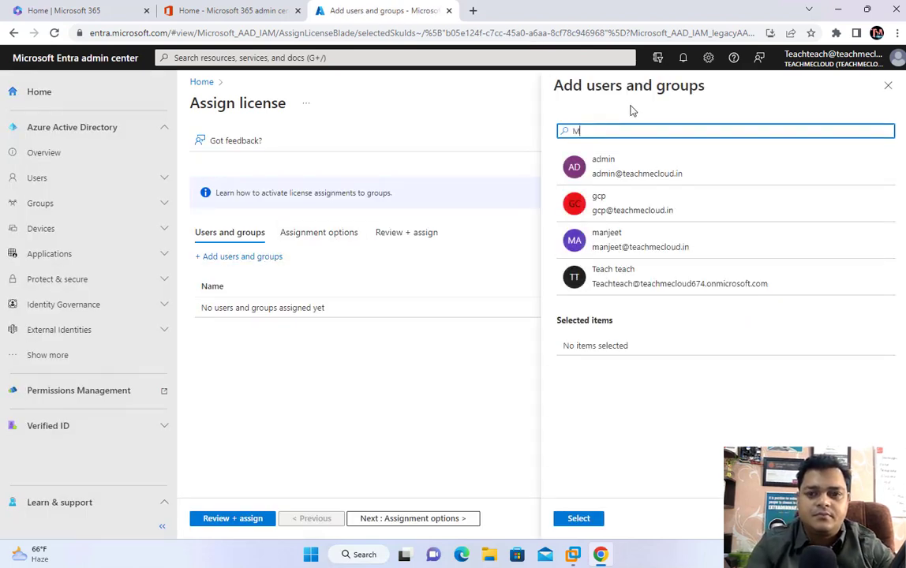
key("BackSpace")
key("BackSpace")
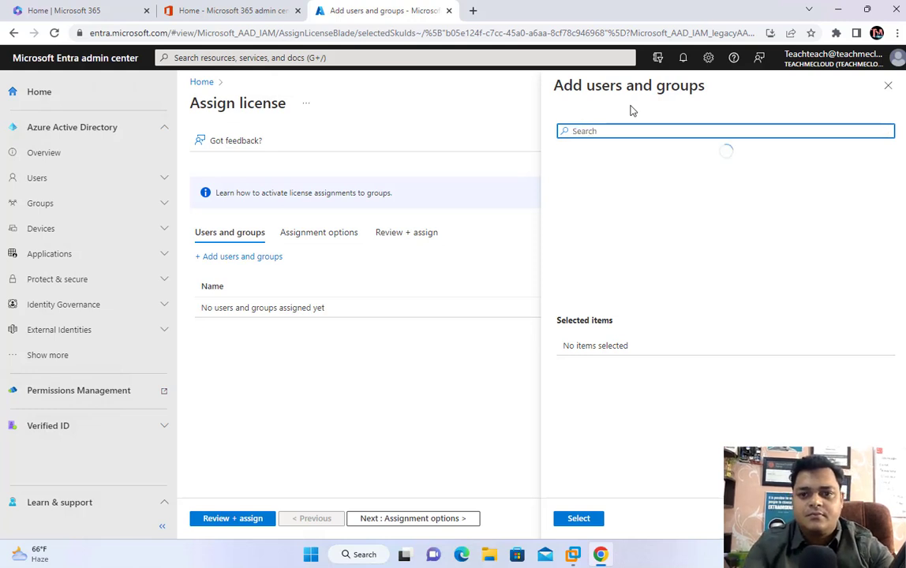
left_click(607, 202)
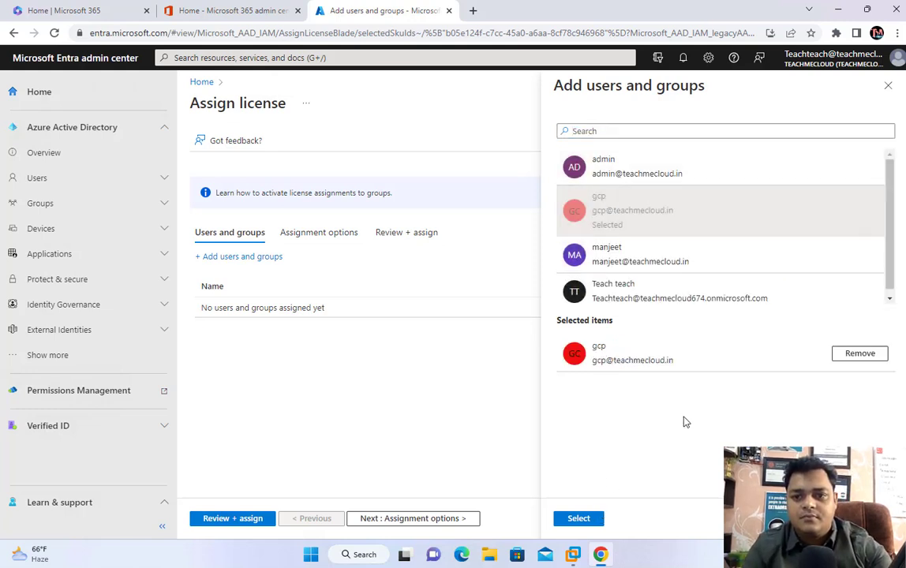
left_click(578, 518)
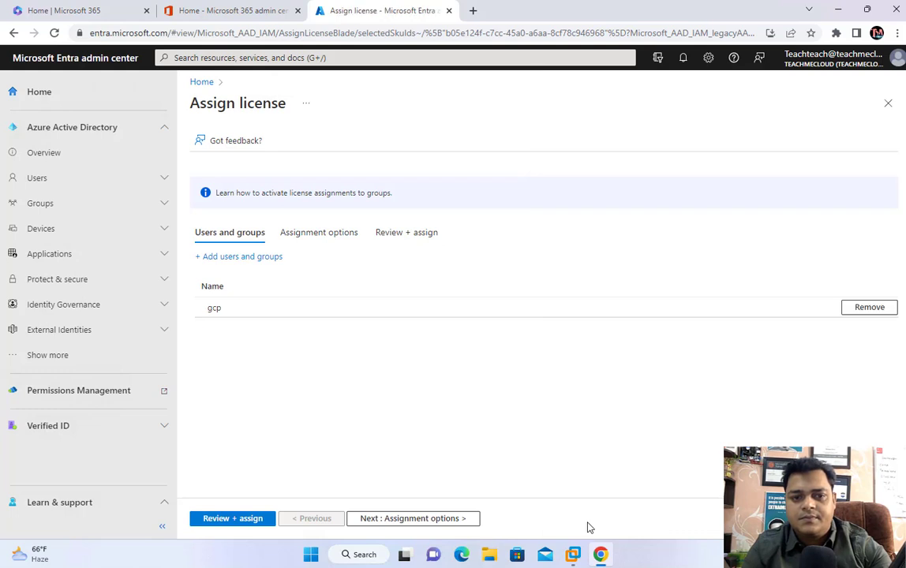
left_click(251, 520)
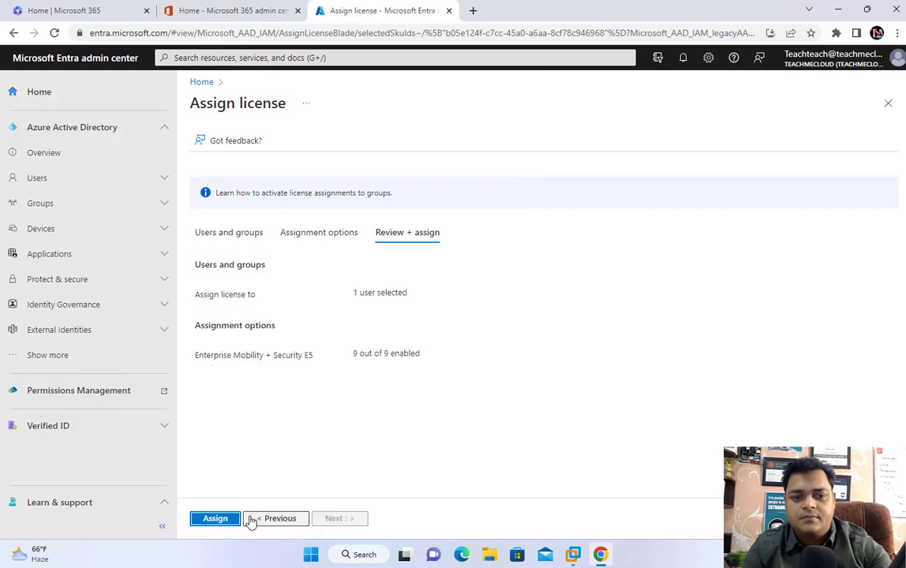
left_click(196, 521)
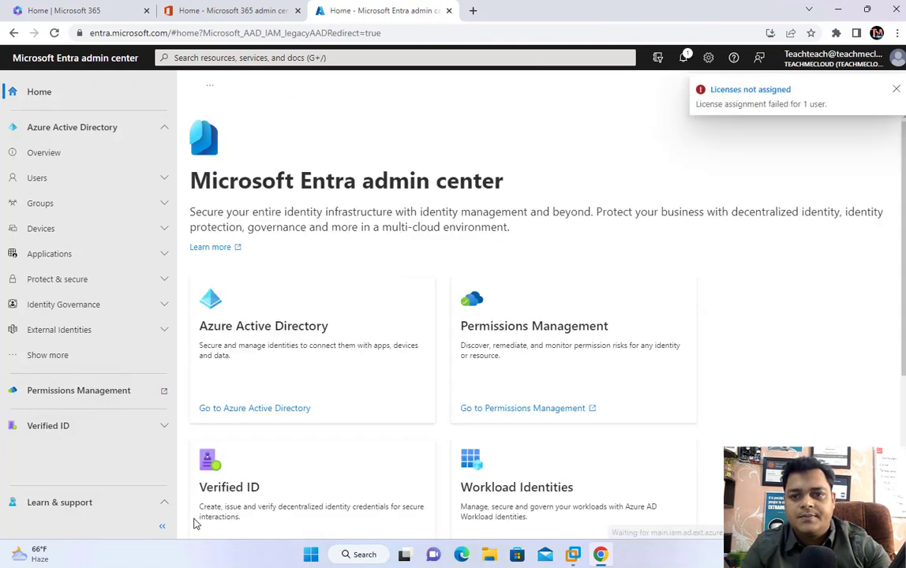
Step: Dismiss the licence failure notification and reload the Entra home page
left_click(897, 90)
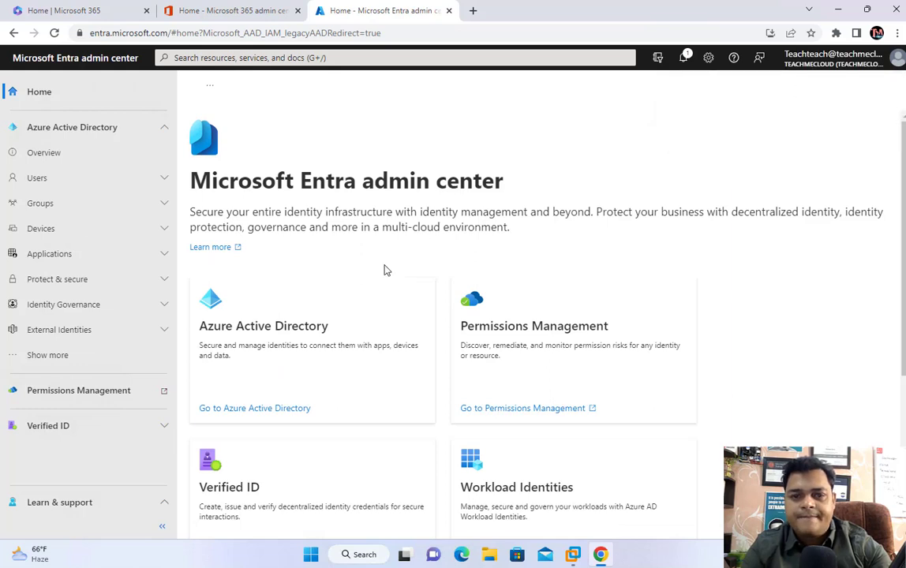
left_click(70, 354)
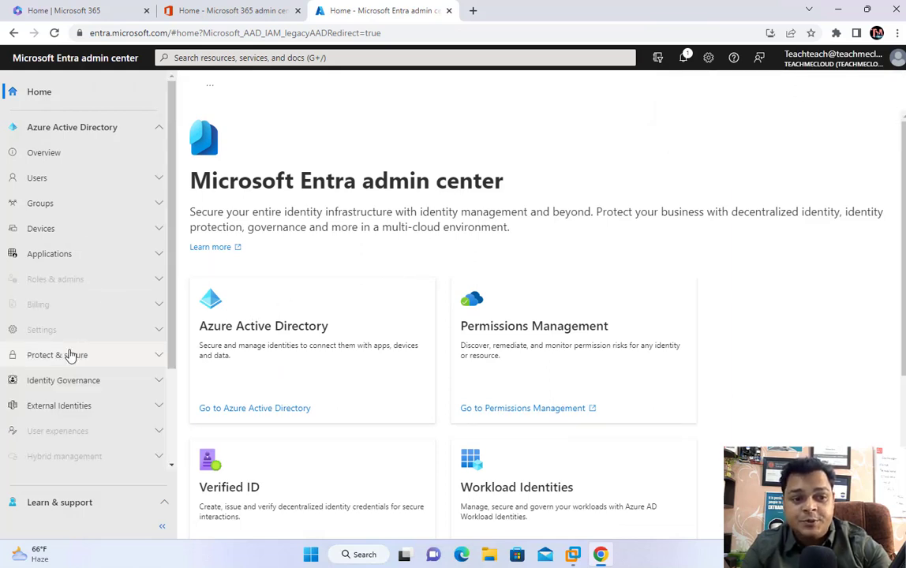
scroll(95, 393, "down", 3)
scroll(102, 236, "up", 3)
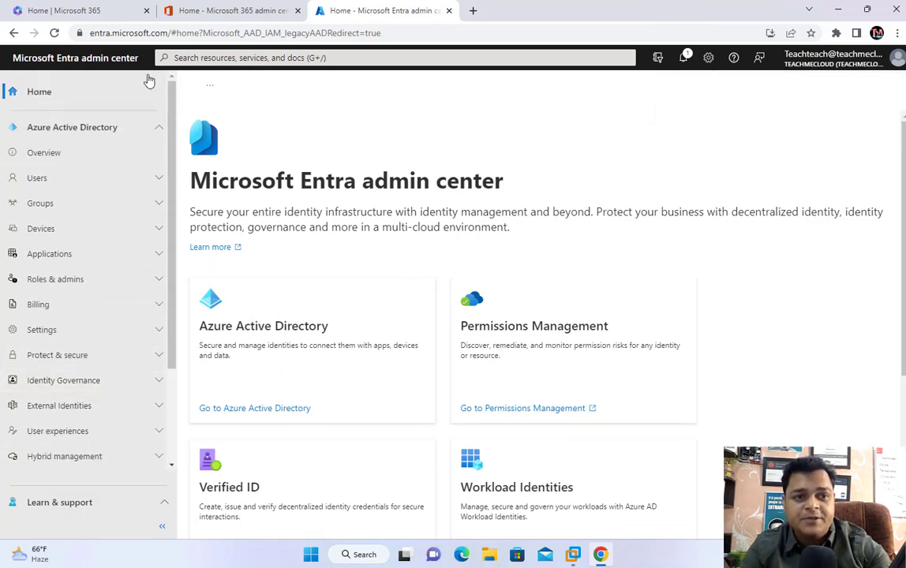
left_click(184, 30)
key("Return")
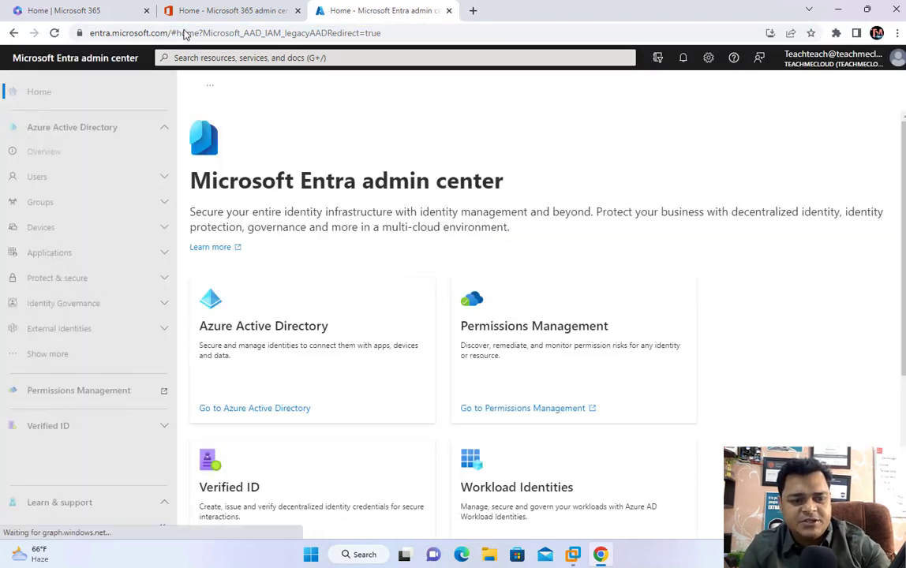
Step: Navigate Billing > Licenses > All products to the Enterprise Mobility + Security E5 product
left_click(63, 354)
left_click(63, 355)
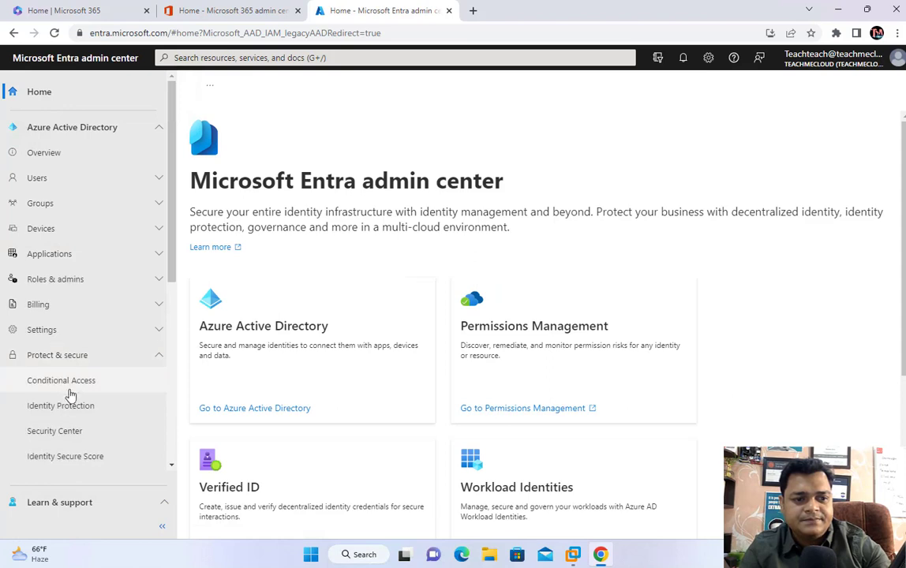
left_click(100, 354)
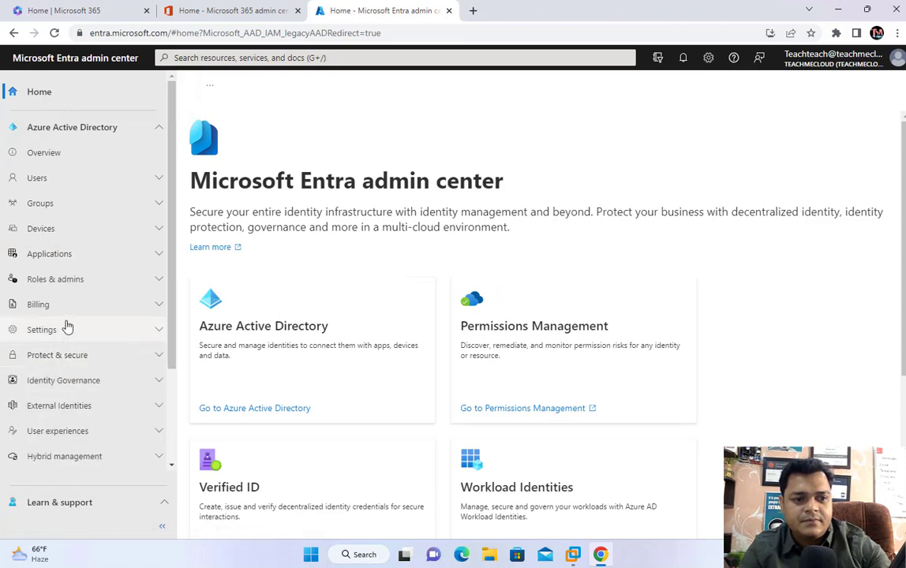
left_click(71, 304)
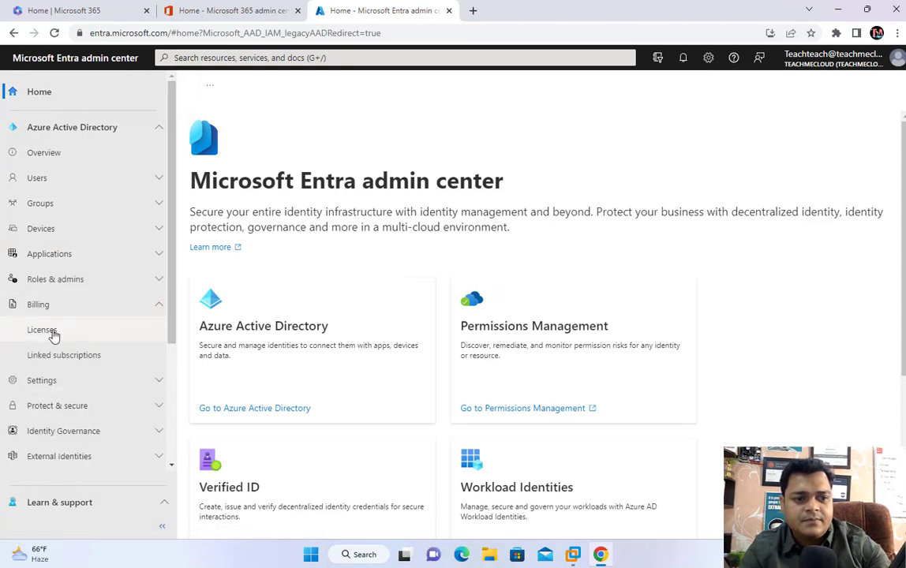
left_click(53, 334)
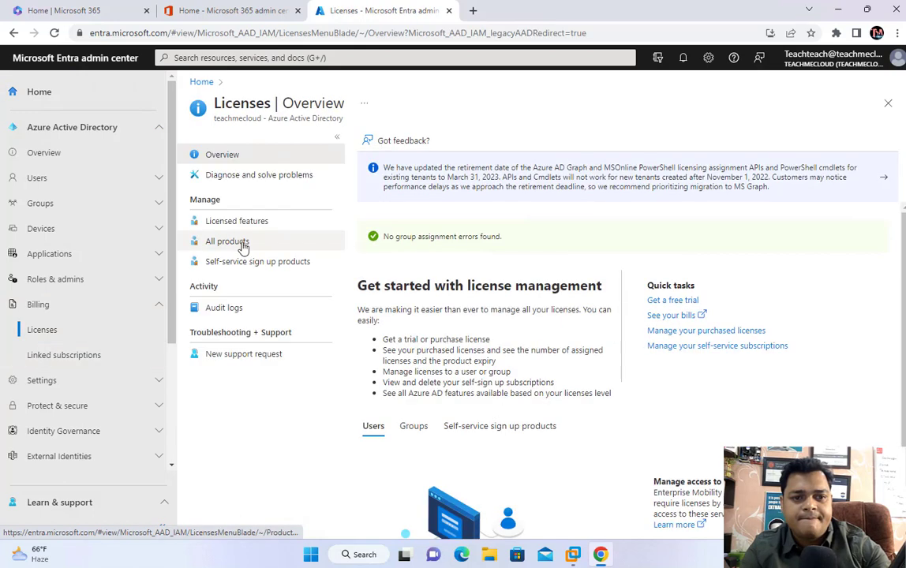
left_click(241, 244)
left_click(398, 192)
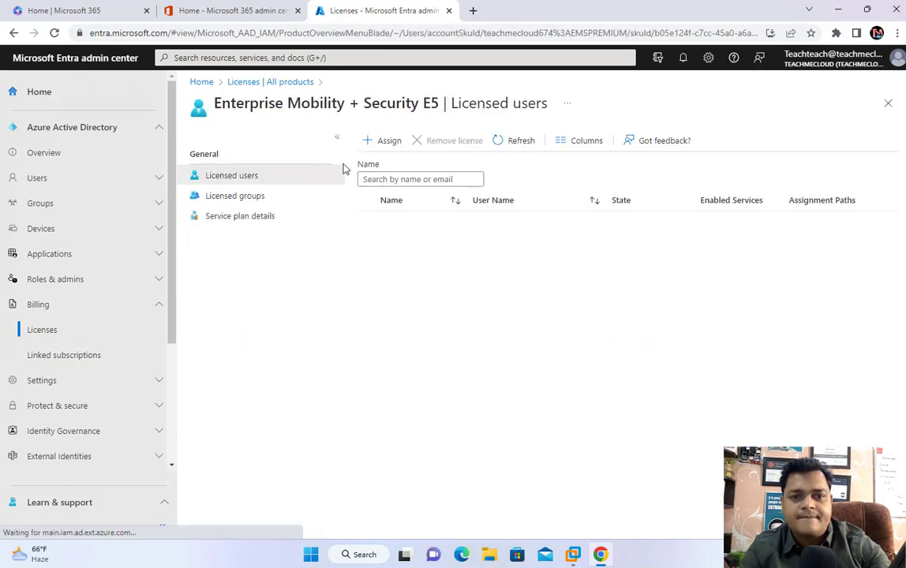
Step: Start an E5 assignment from Licensed groups and search the add users and groups list
left_click(390, 142)
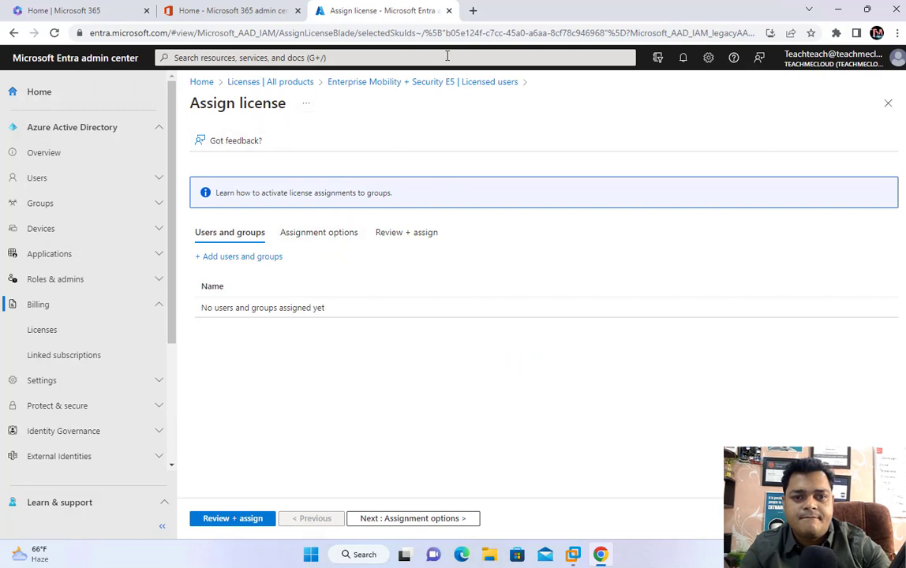
left_click(421, 82)
left_click(245, 202)
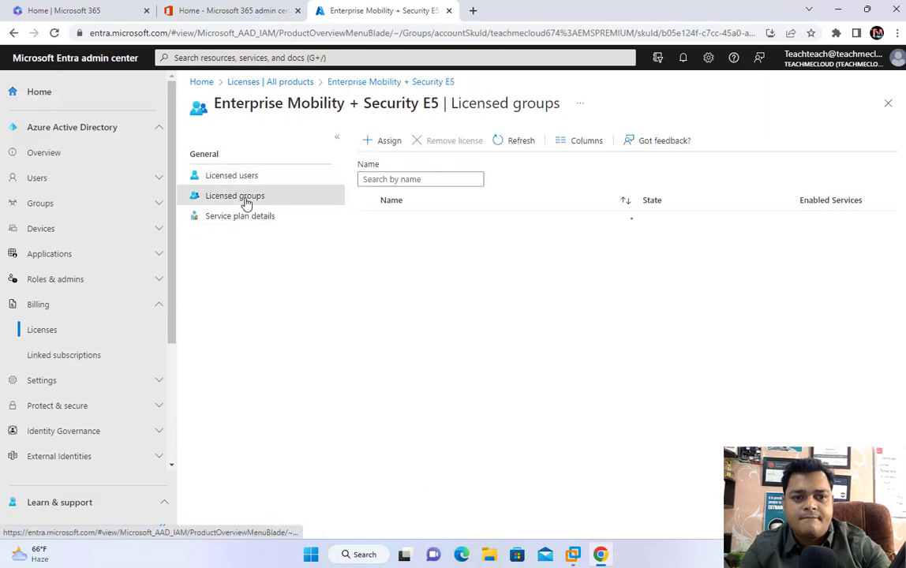
left_click(385, 141)
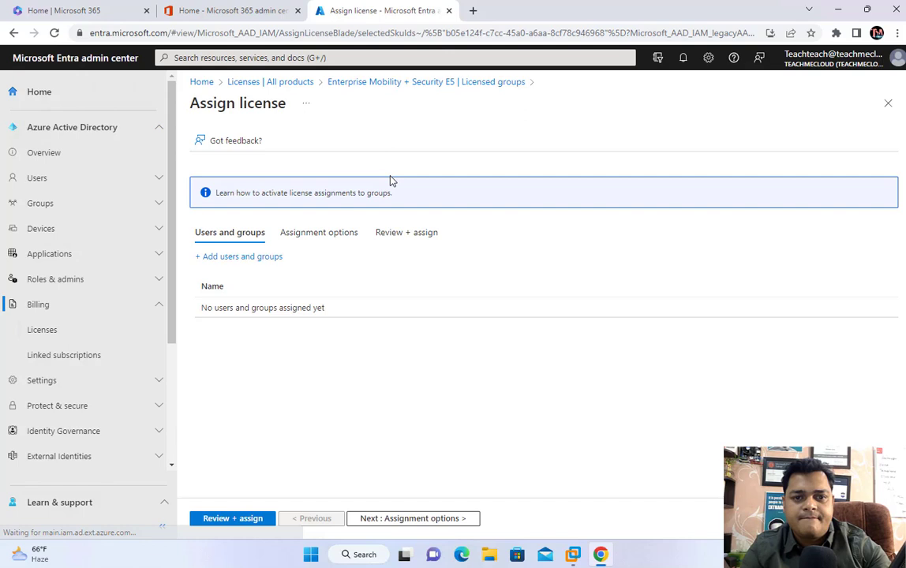
left_click(243, 258)
type("M")
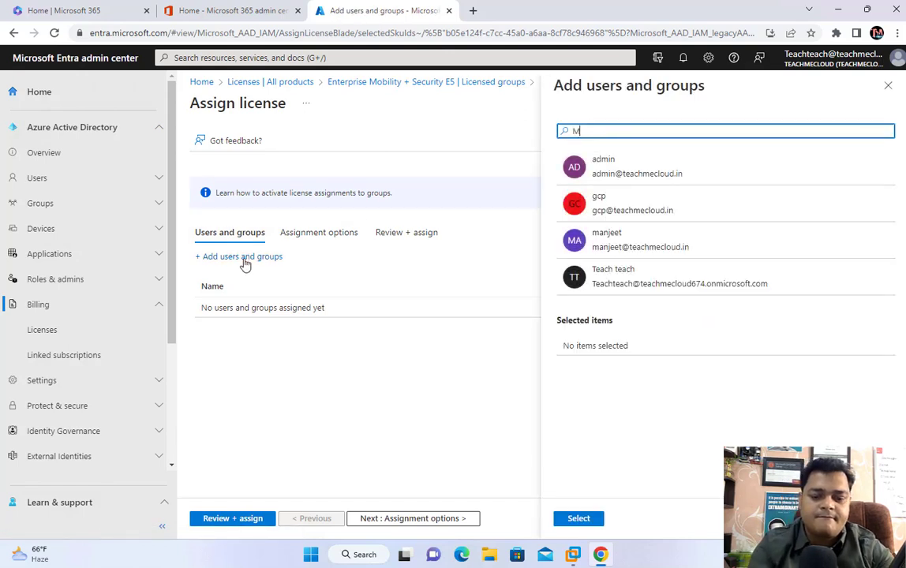
type("S")
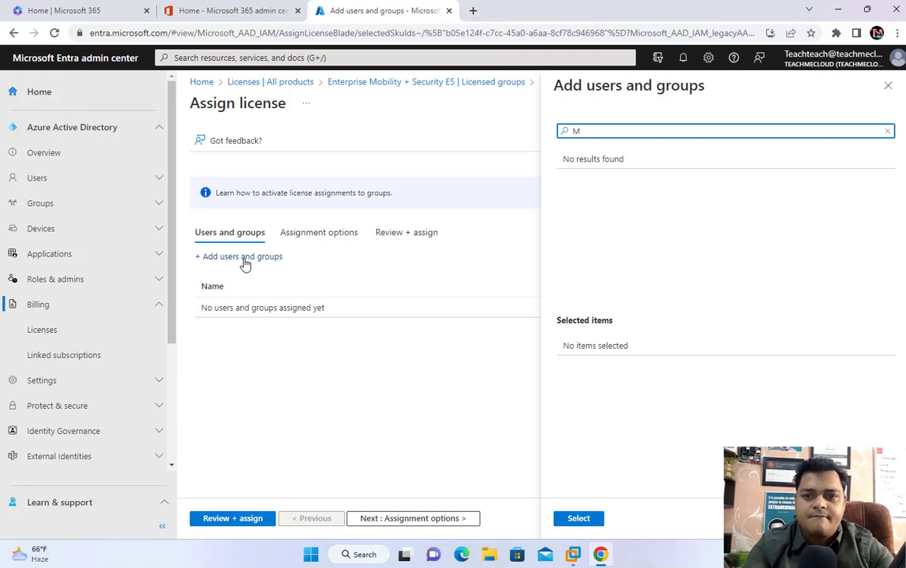
key("BackSpace")
type("intu")
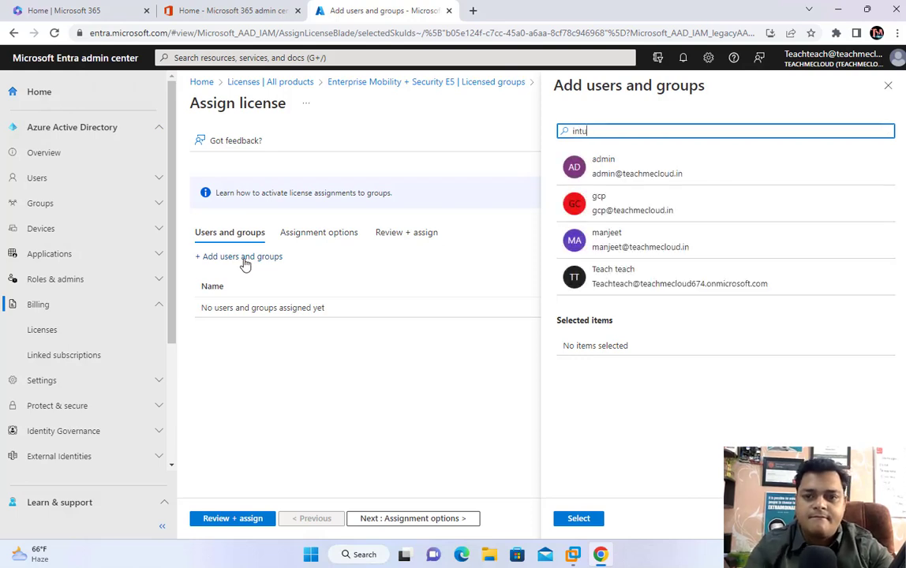
key("BackSpace")
key("BackSpace")
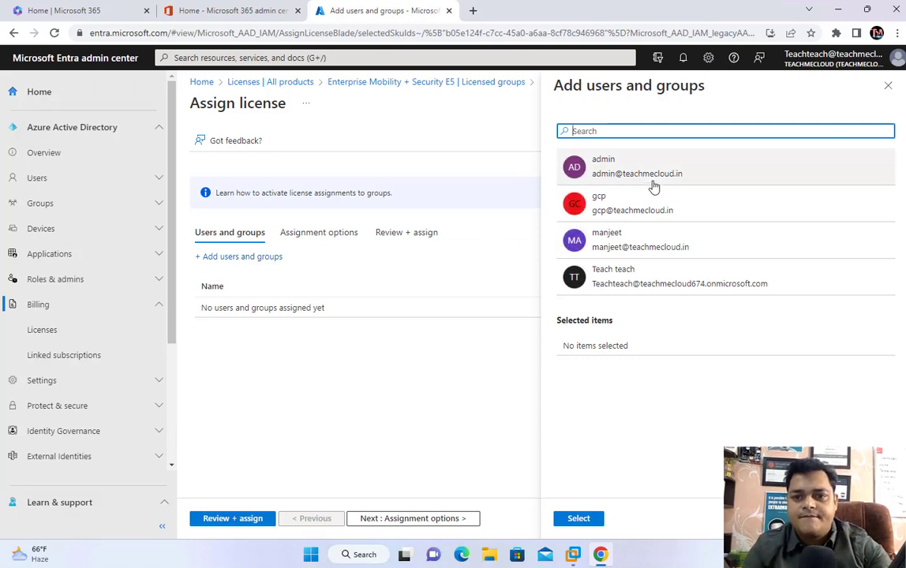
key("ctrl+Left")
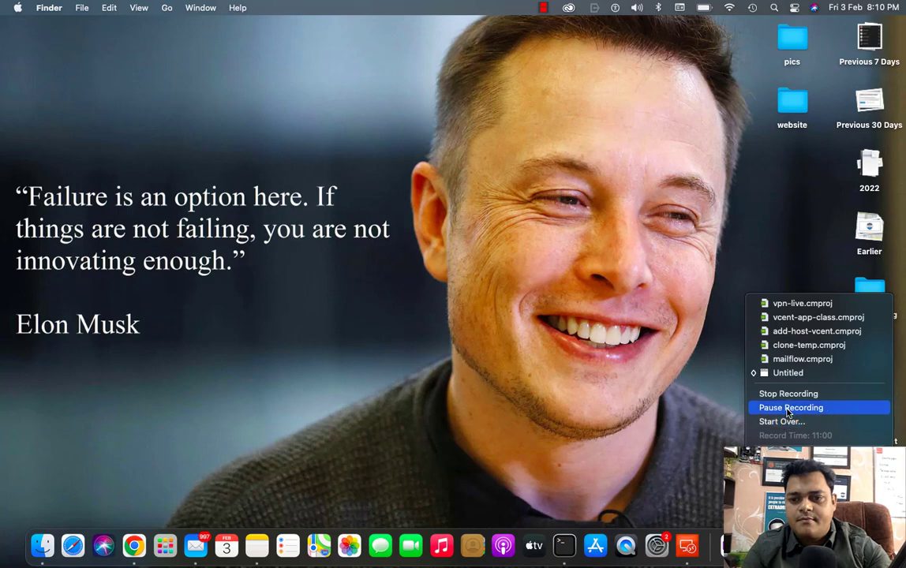
Step: Review MS-Intune's licences, E5 (9/9) and Office 365 F3 (24/24) Active, then return to All groups
left_click(791, 407)
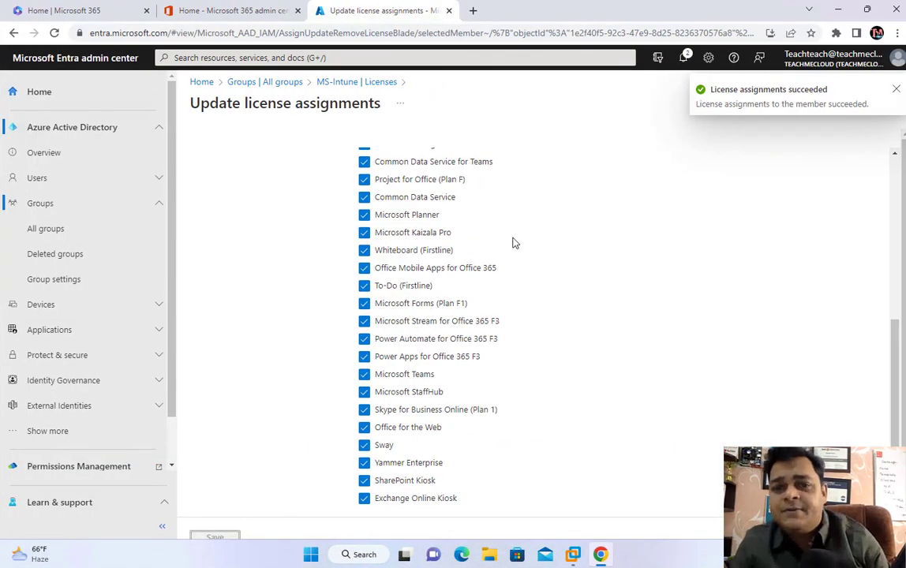
scroll(514, 242, "up", 5)
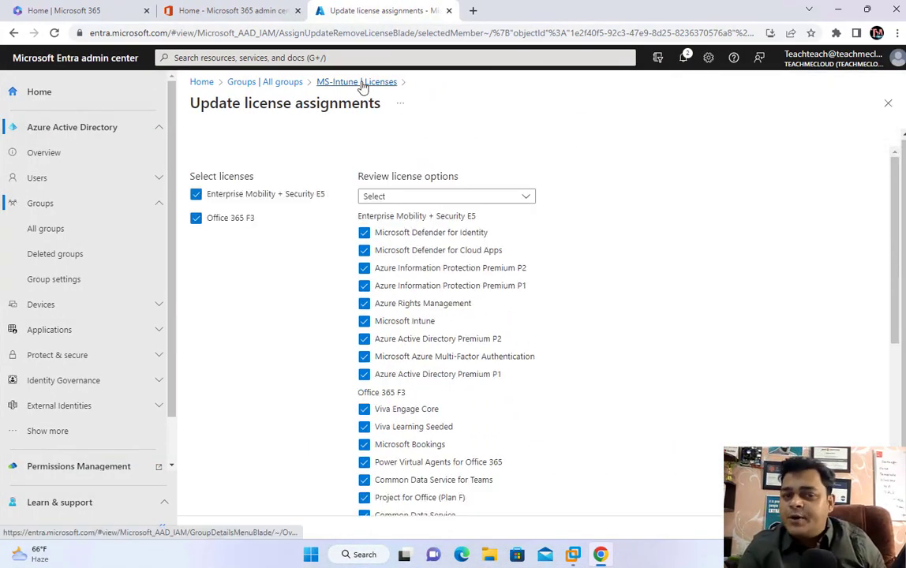
left_click(364, 82)
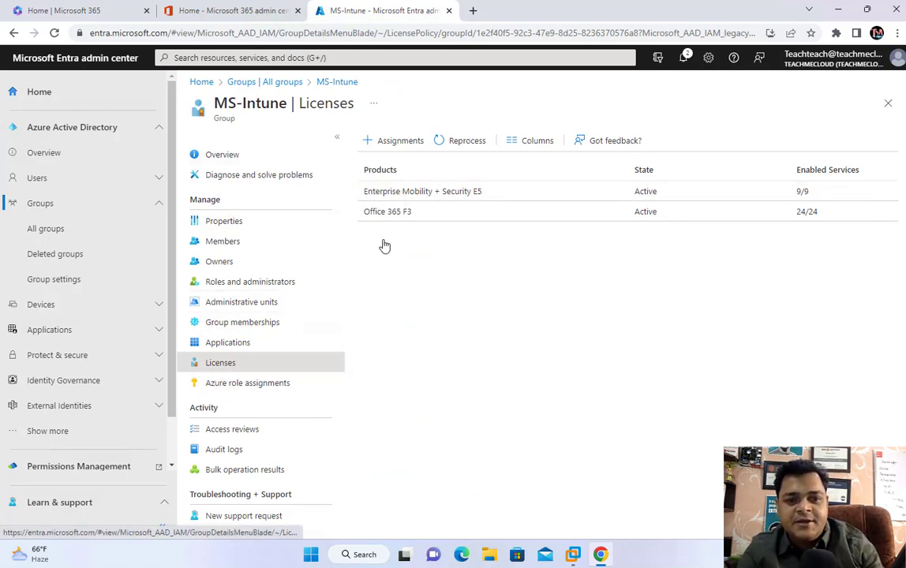
left_click(395, 142)
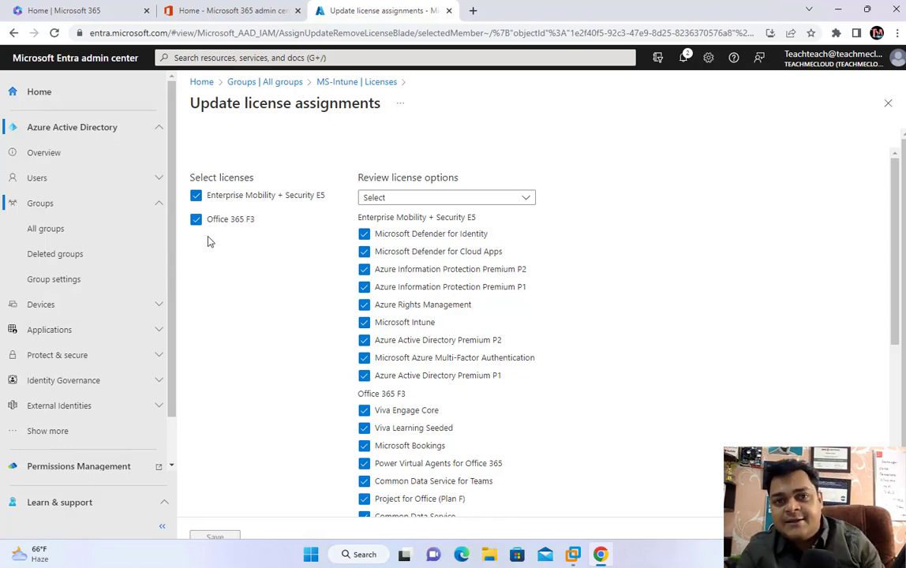
left_click(337, 83)
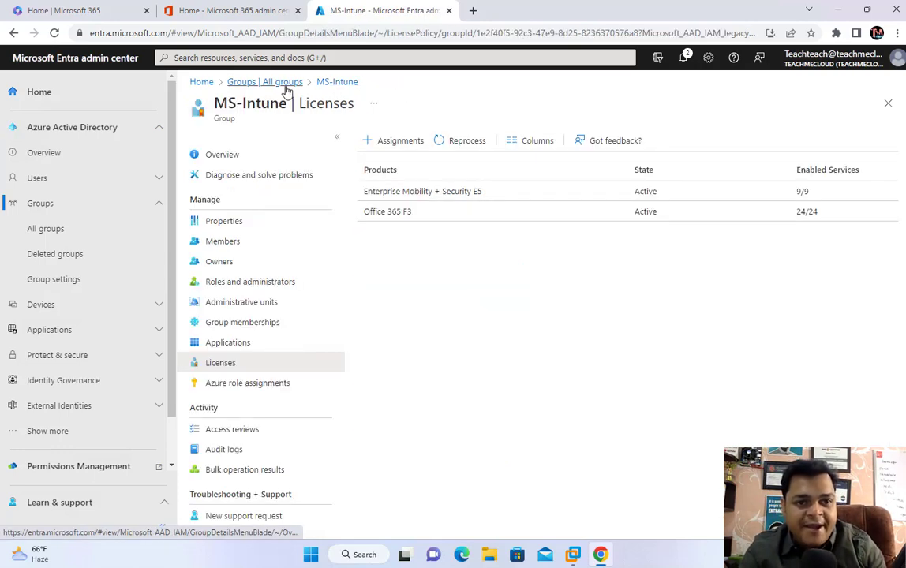
left_click(262, 82)
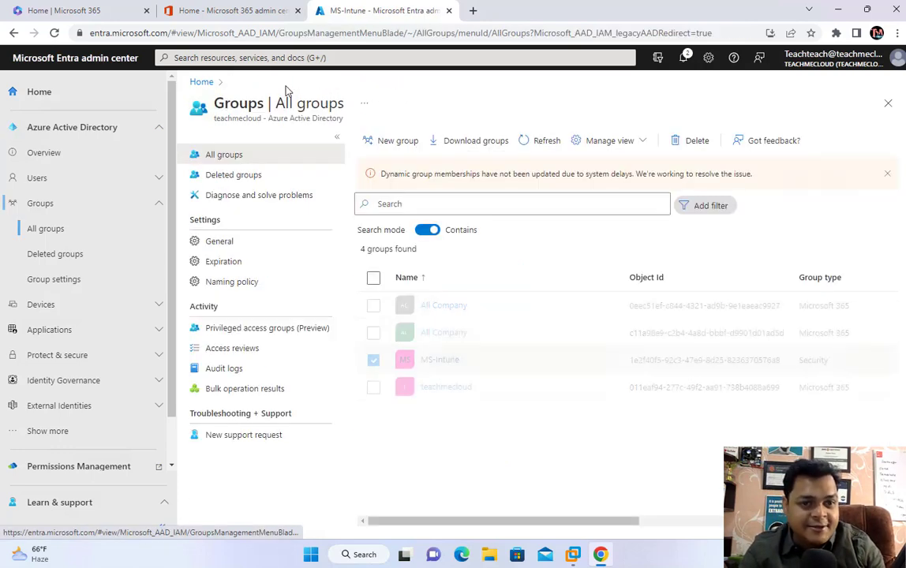
Step: Open the second listed user's Licenses page from Users > All users
left_click(55, 182)
left_click(55, 204)
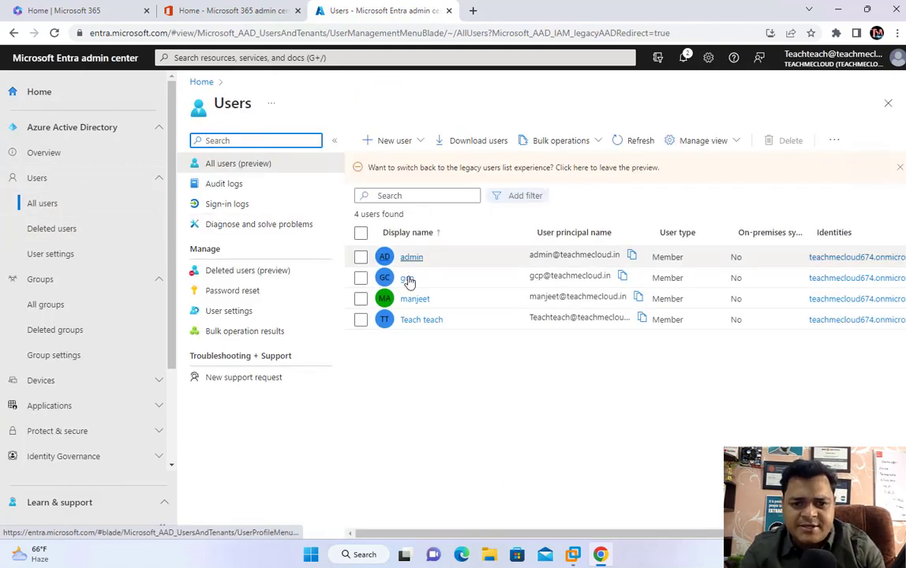
left_click(407, 280)
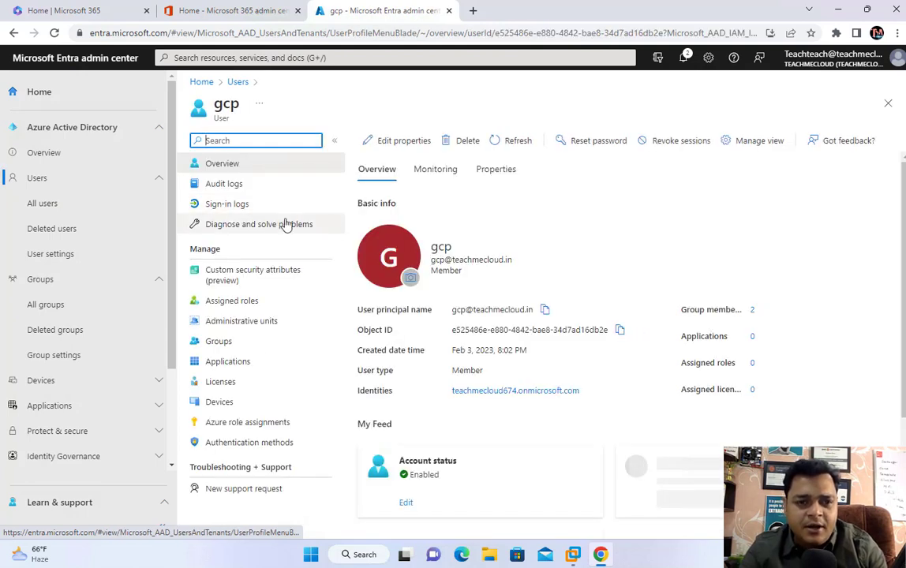
left_click(223, 382)
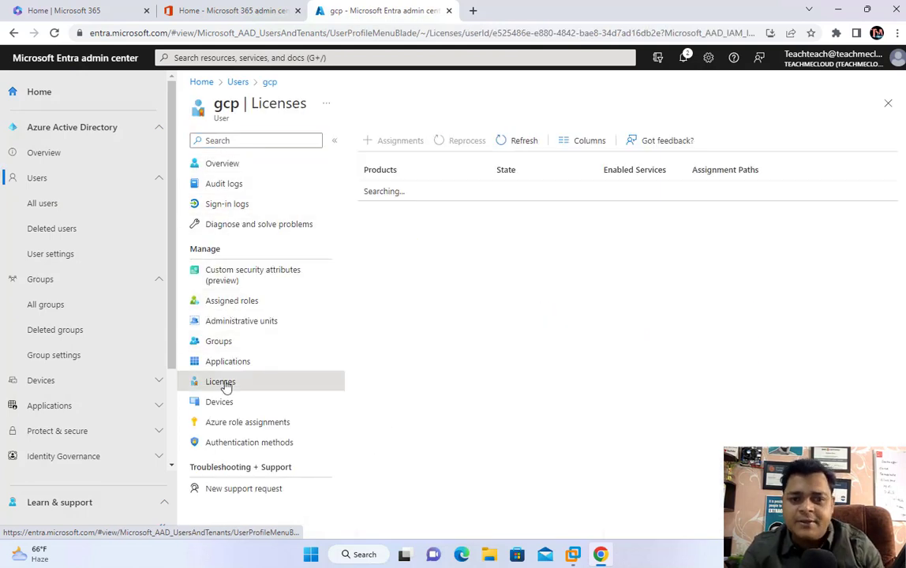
Step: Refresh and reload the user's licence page repeatedly, still showing none, then return Home
left_click(510, 146)
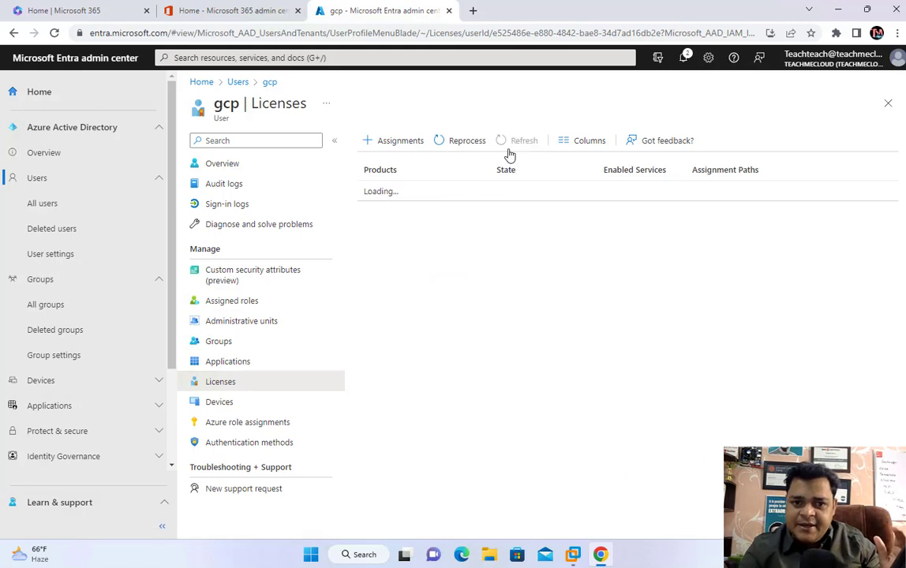
left_click(510, 150)
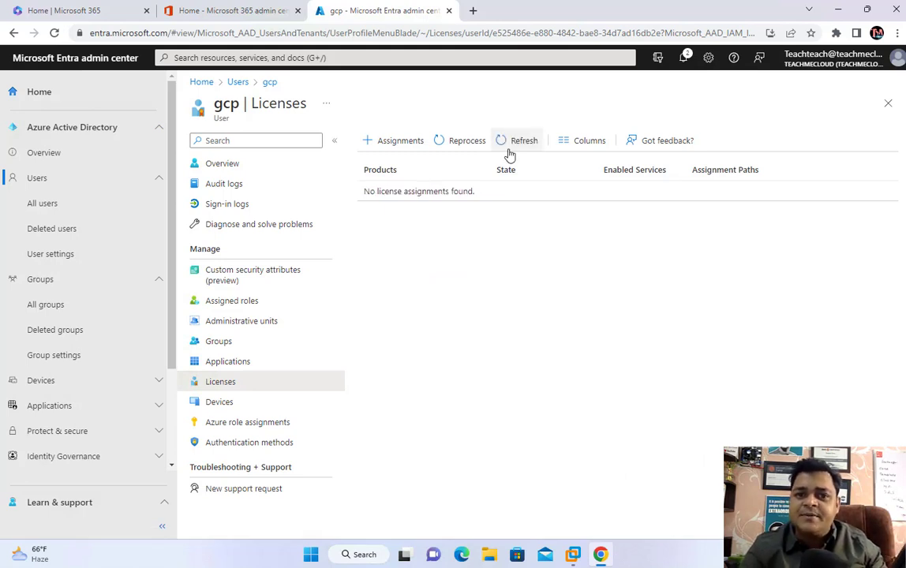
left_click(510, 150)
left_click(432, 36)
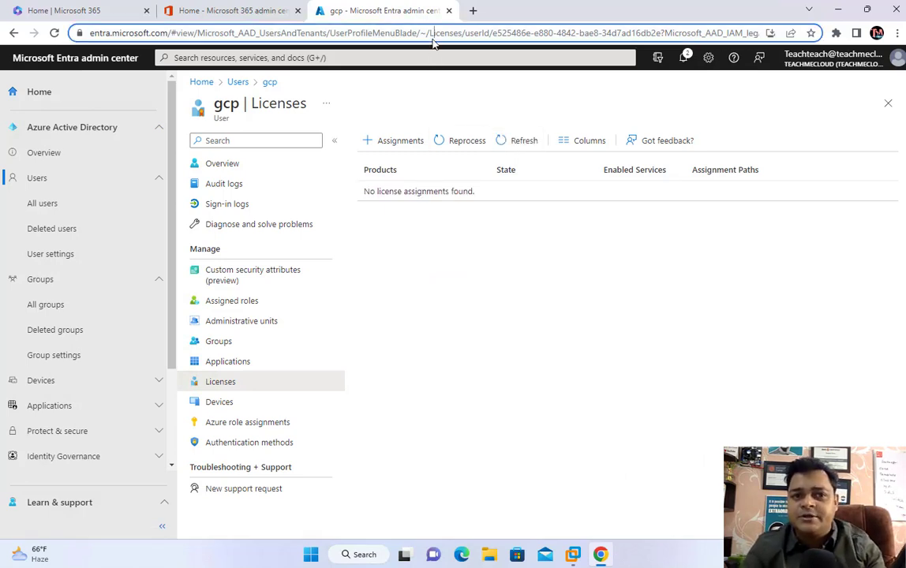
key("Return")
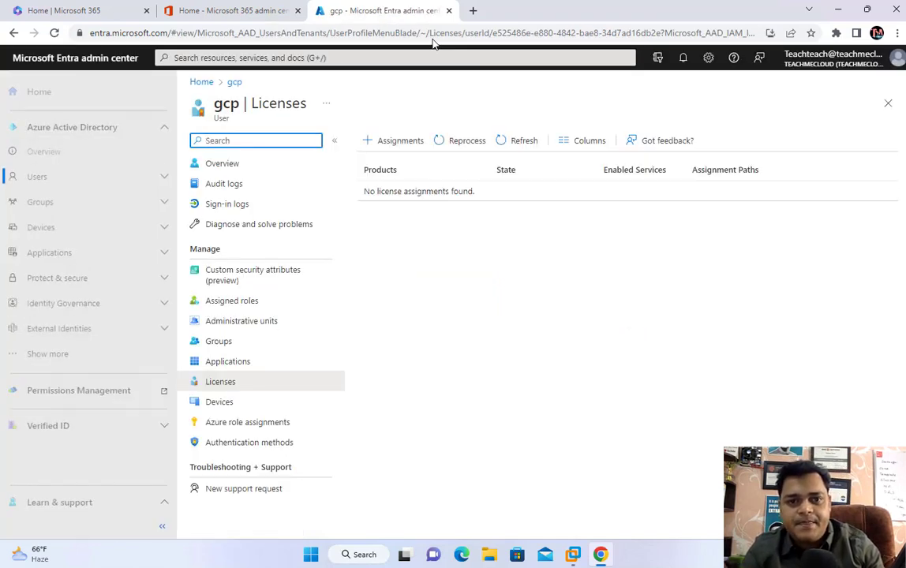
left_click(433, 39)
key("Return")
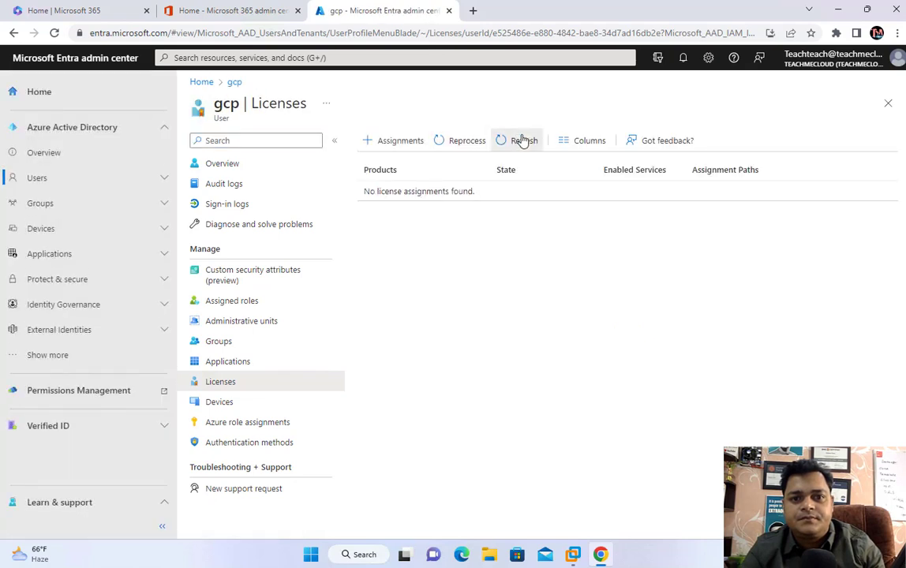
left_click(520, 139)
left_click(522, 139)
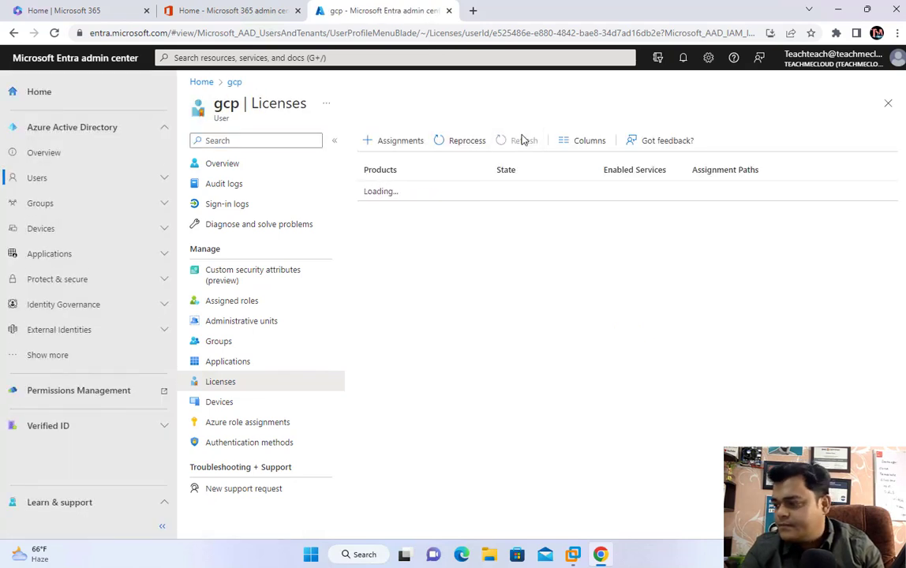
left_click(523, 141)
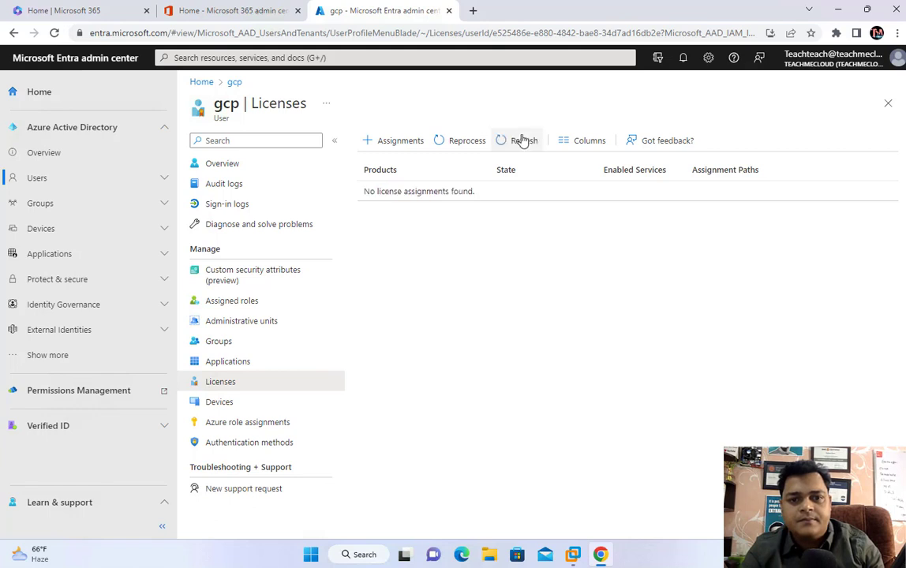
left_click(522, 139)
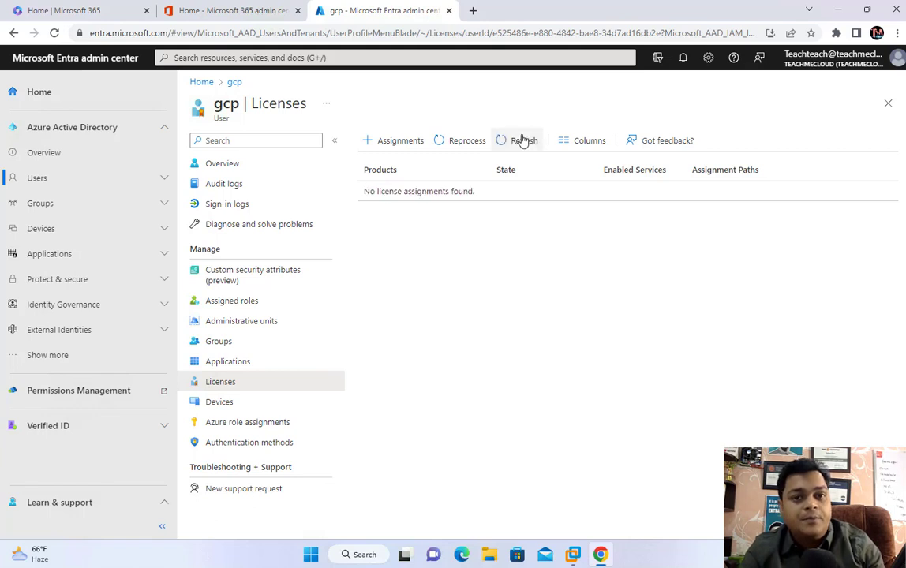
left_click(522, 140)
left_click(521, 139)
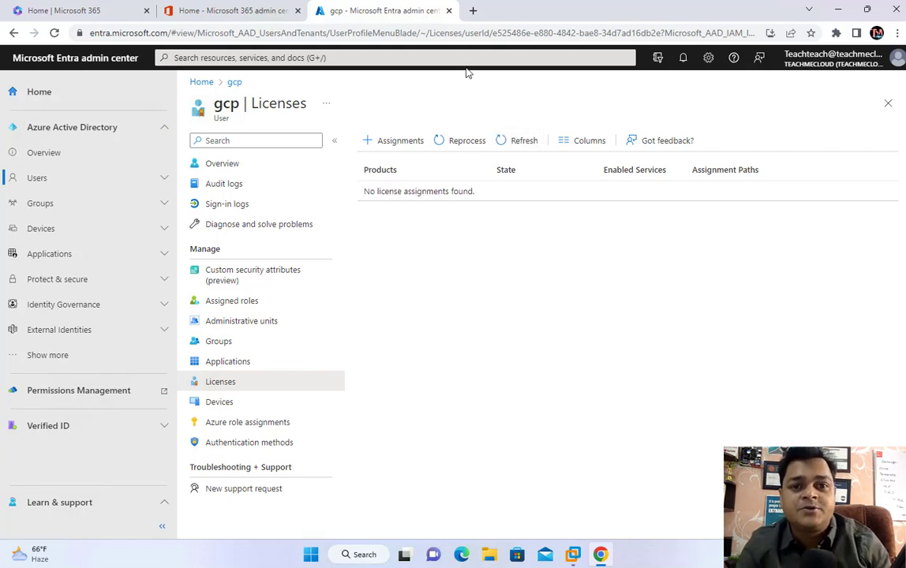
left_click(457, 35)
key("Return")
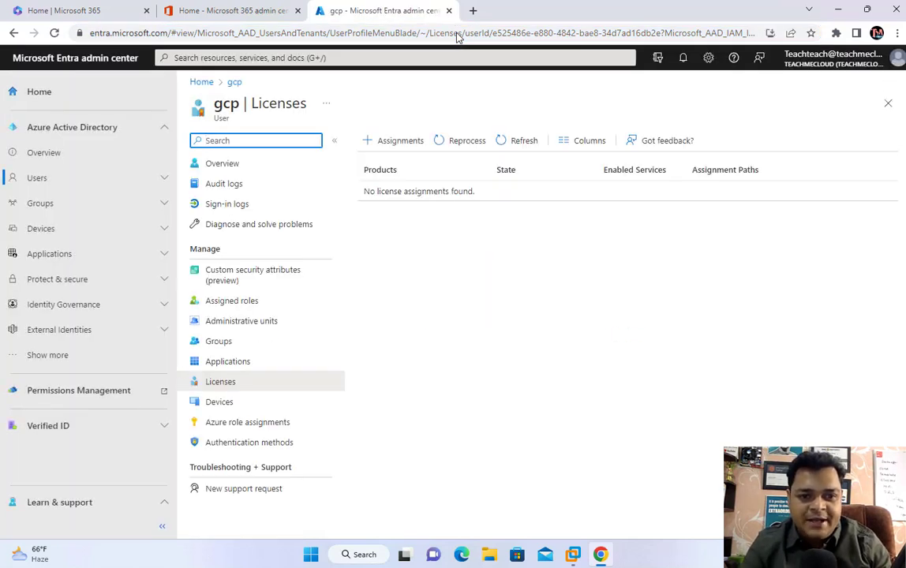
left_click(457, 35)
key("Return")
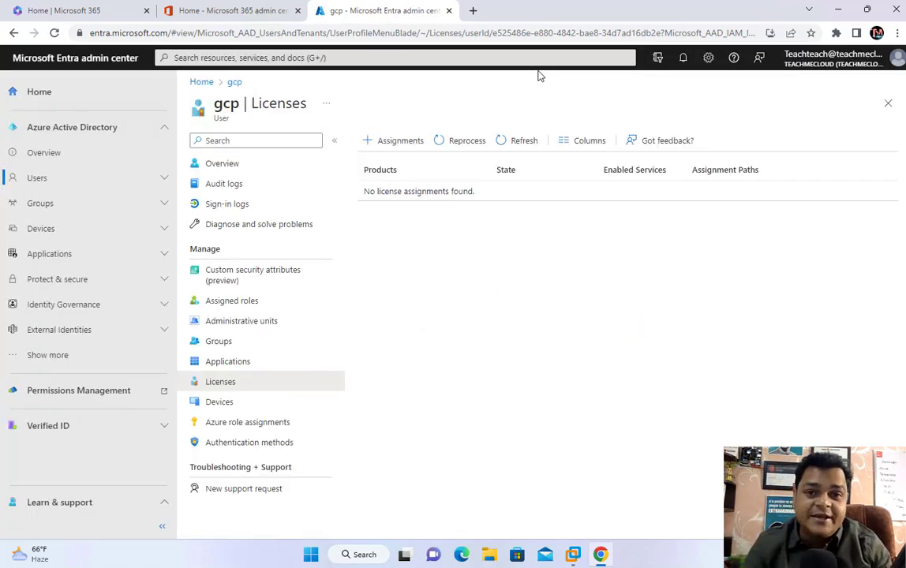
left_click(506, 37)
key("Return")
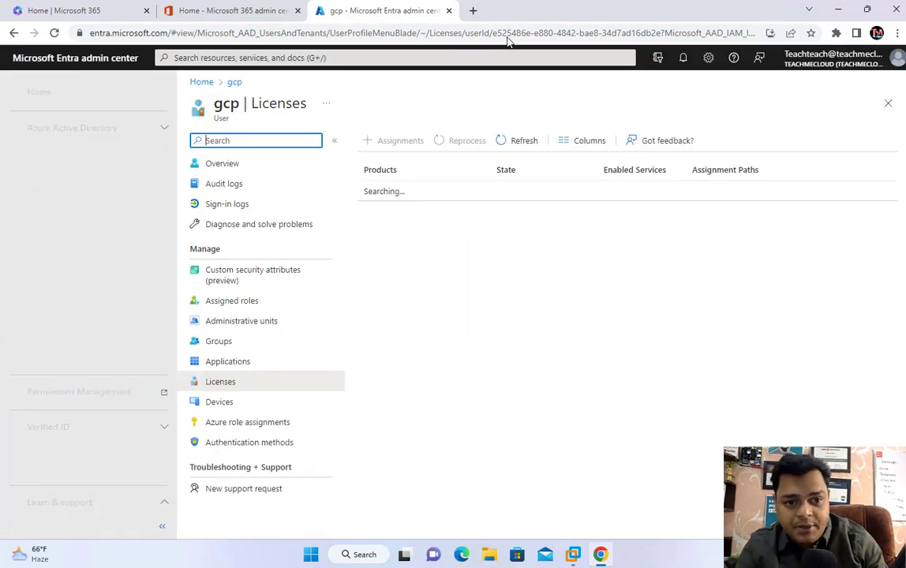
left_click(510, 137)
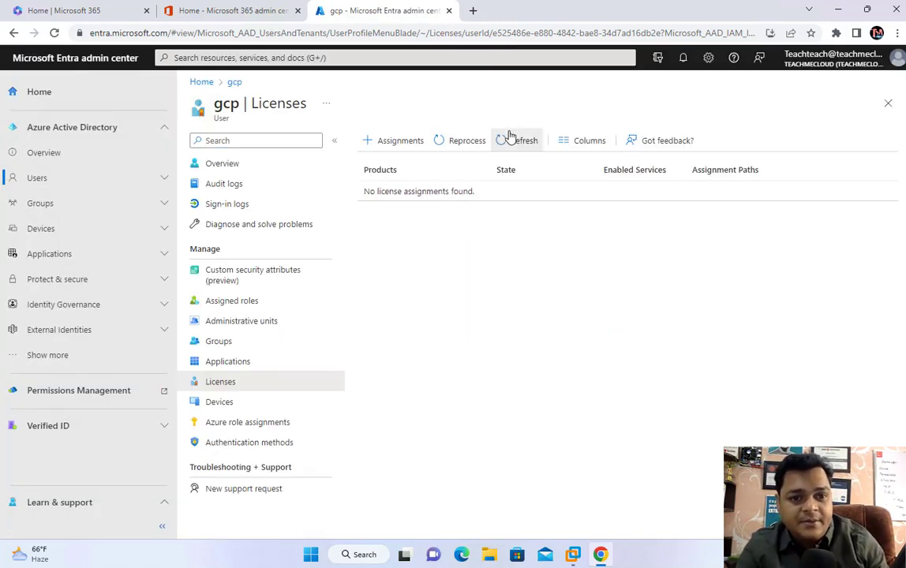
left_click(510, 137)
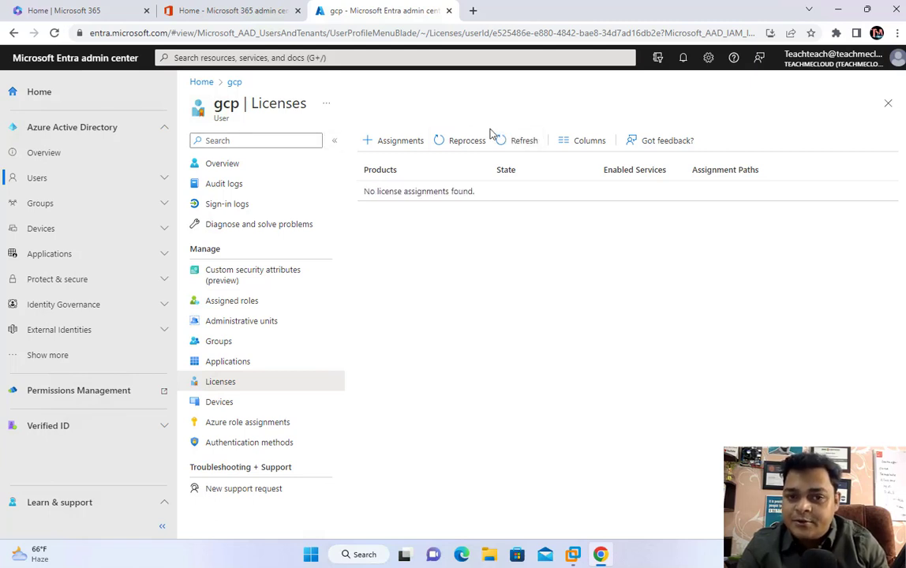
left_click(514, 142)
left_click(514, 142)
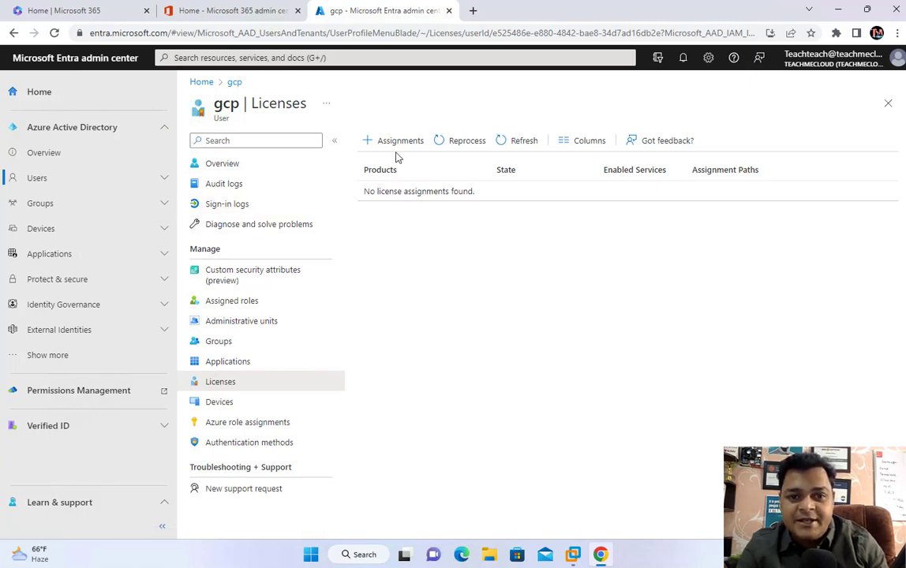
left_click(260, 34)
key("Return")
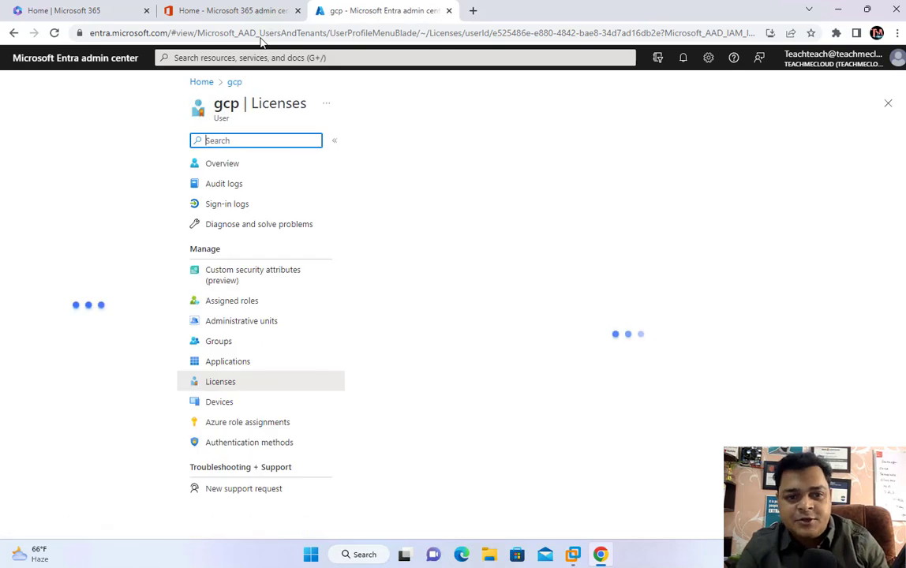
left_click(506, 147)
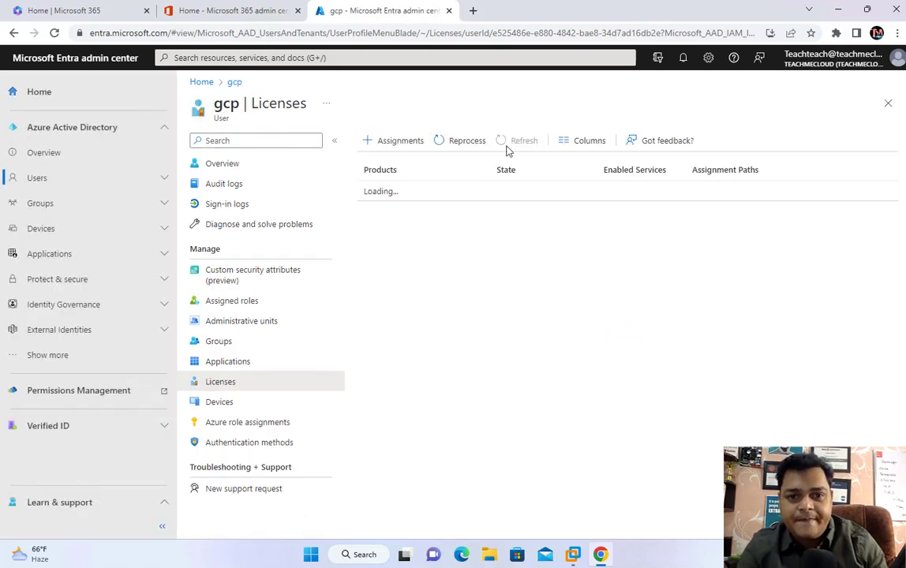
left_click(507, 149)
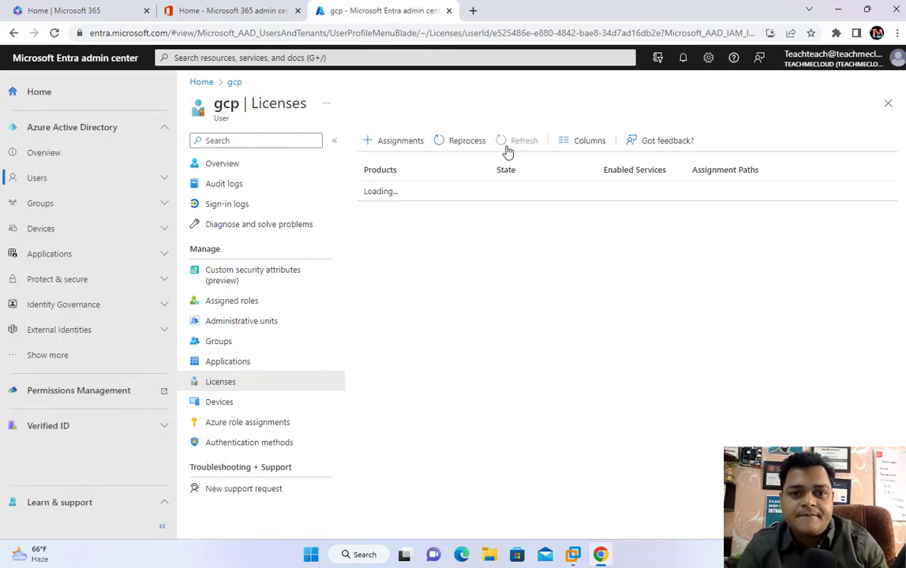
left_click(100, 58)
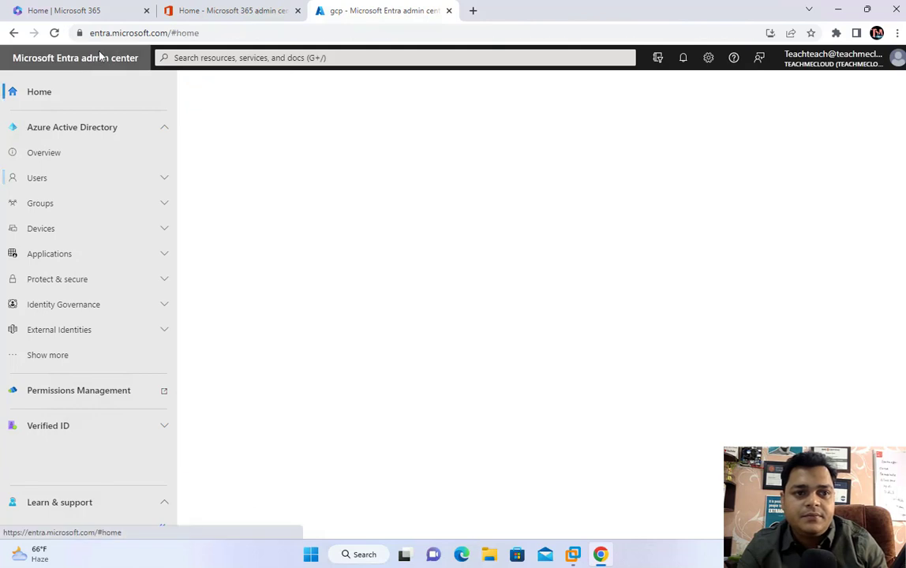
Step: Open the second user's Licenses page, now listing E5 and Office 365 F3 inherited from MS-Intune
left_click(37, 180)
left_click(44, 204)
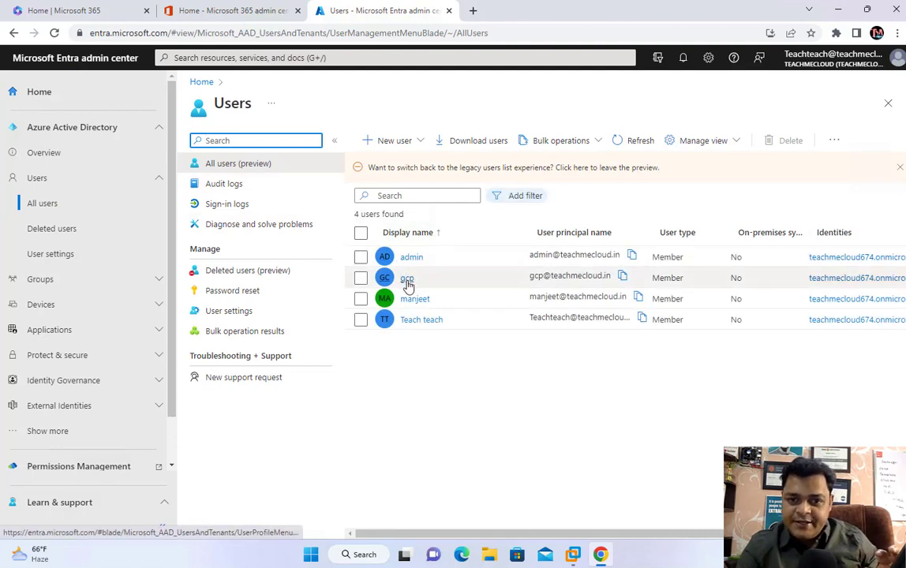
left_click(406, 279)
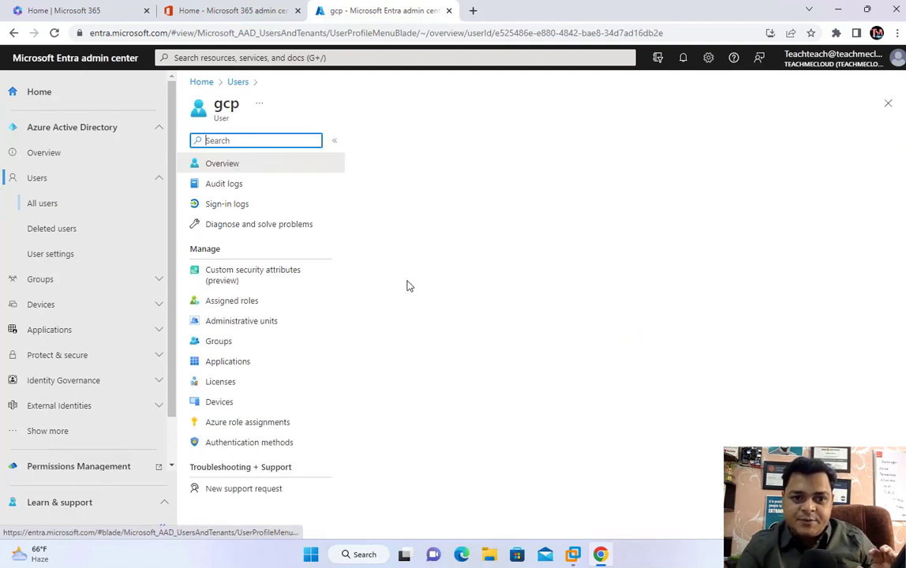
left_click(219, 382)
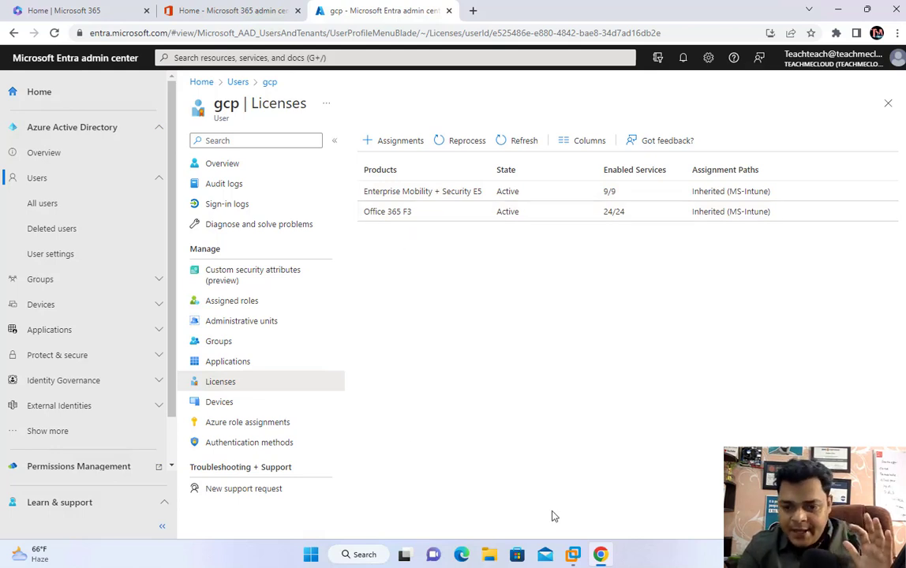
left_click(574, 556)
Step: Switch to the Windows 10 VM and sign in as Administrator with its password
left_click(637, 482)
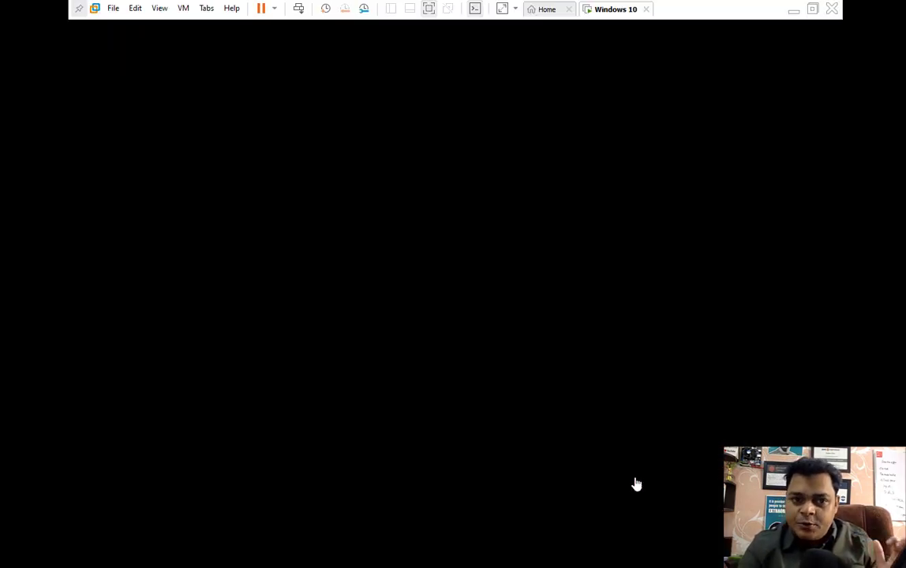
left_click(300, 11)
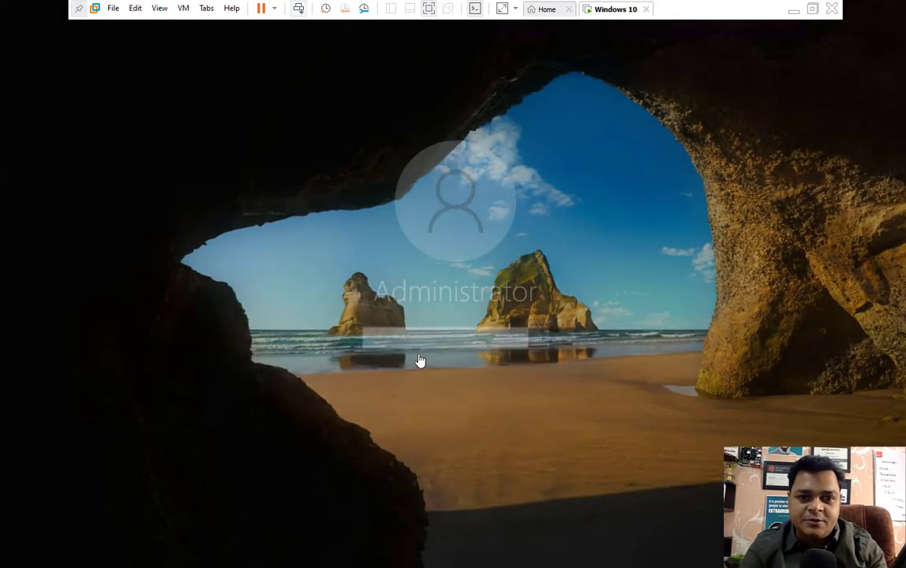
type("p")
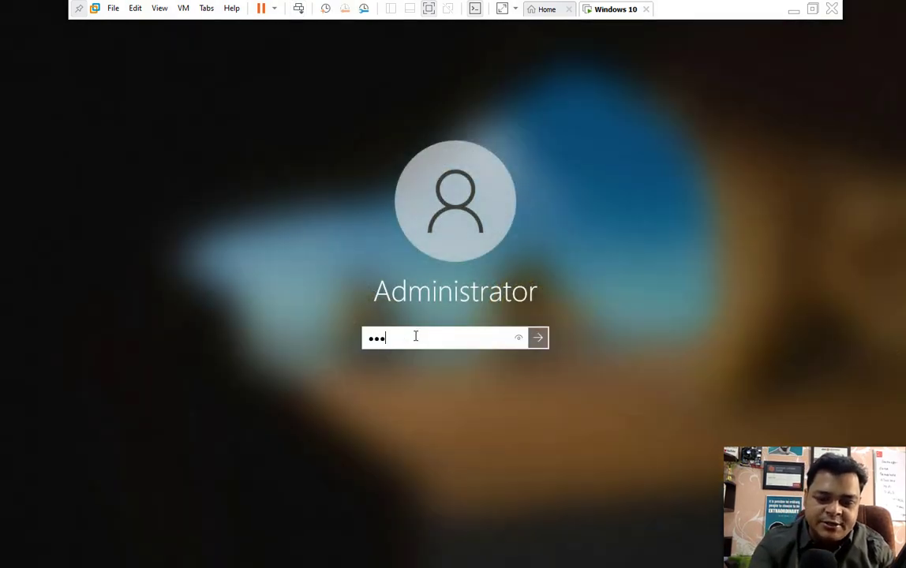
key("Return")
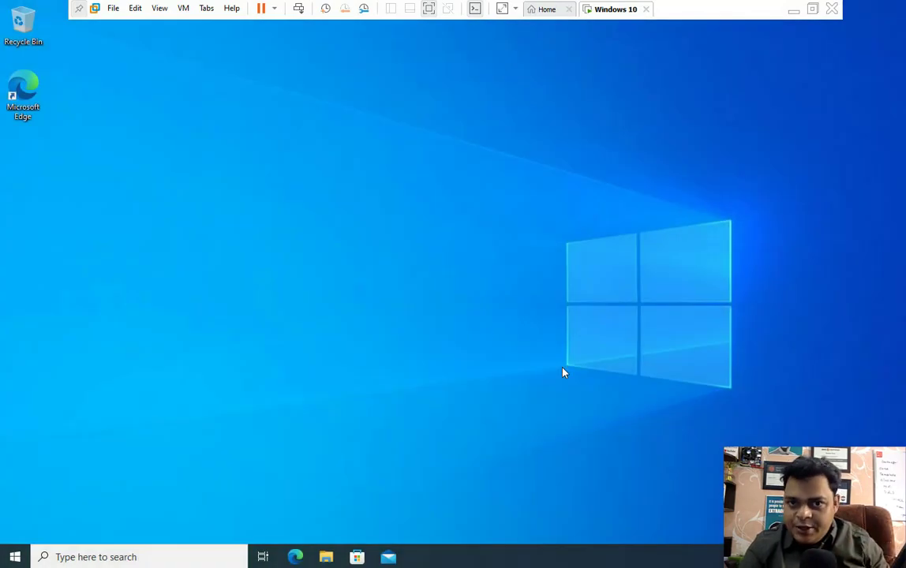
right_click(15, 556)
Step: Go to Settings > Accounts > Access work or school and choose Connect
left_click(57, 432)
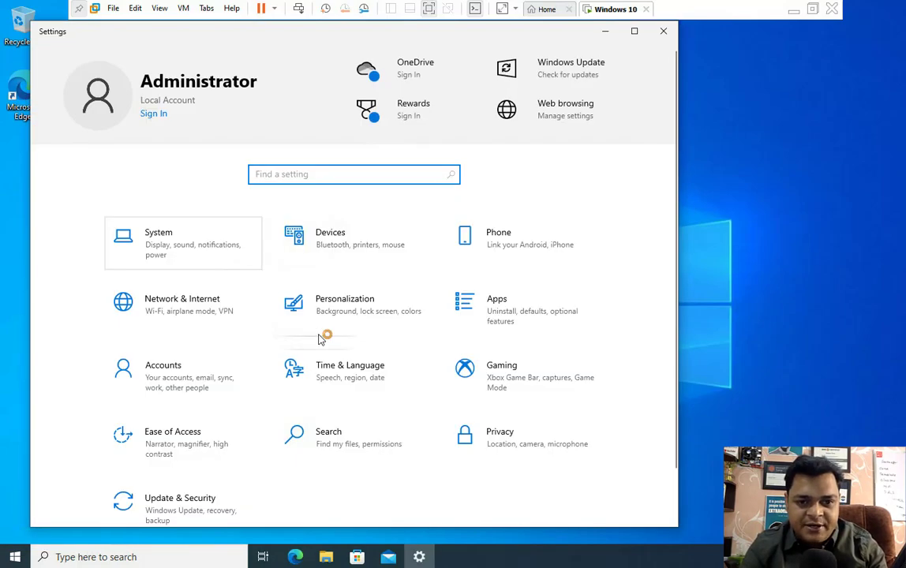
left_click(181, 380)
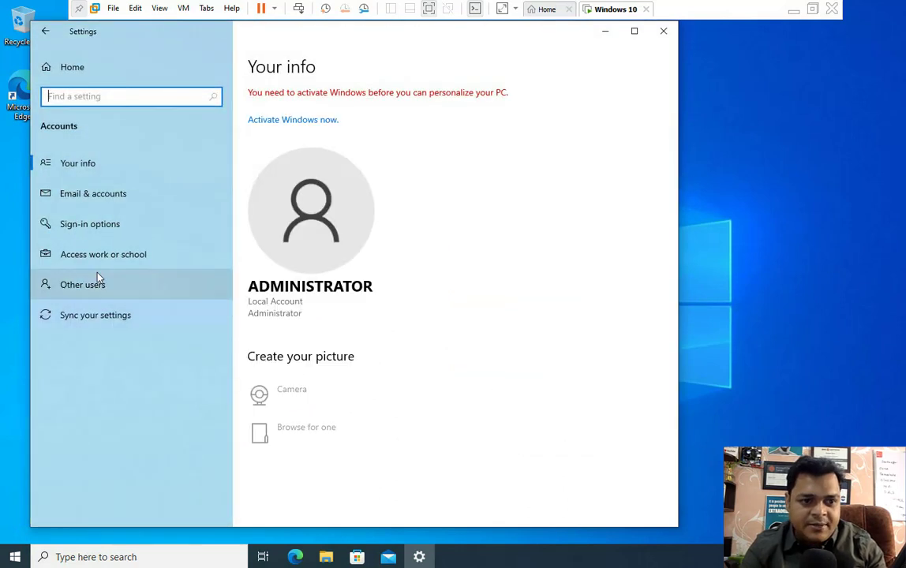
left_click(101, 257)
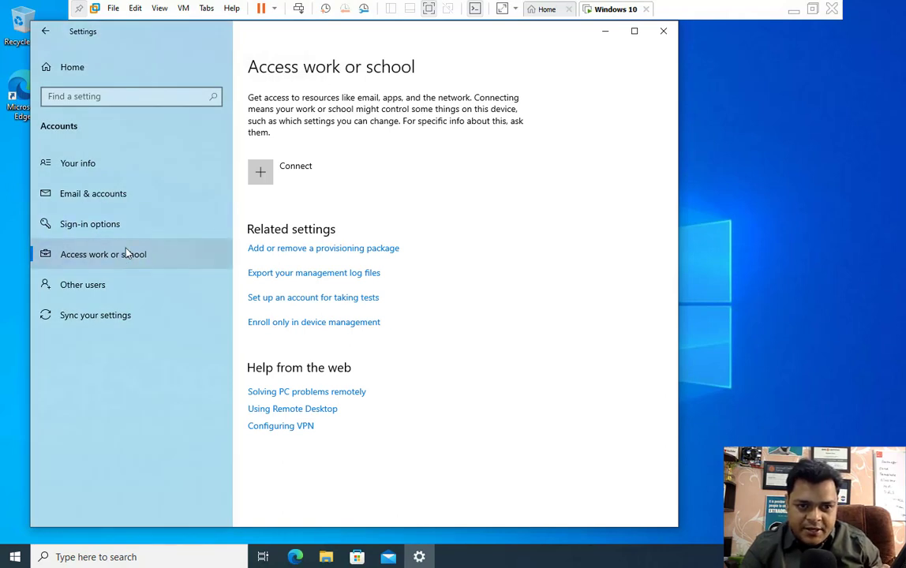
left_click(260, 174)
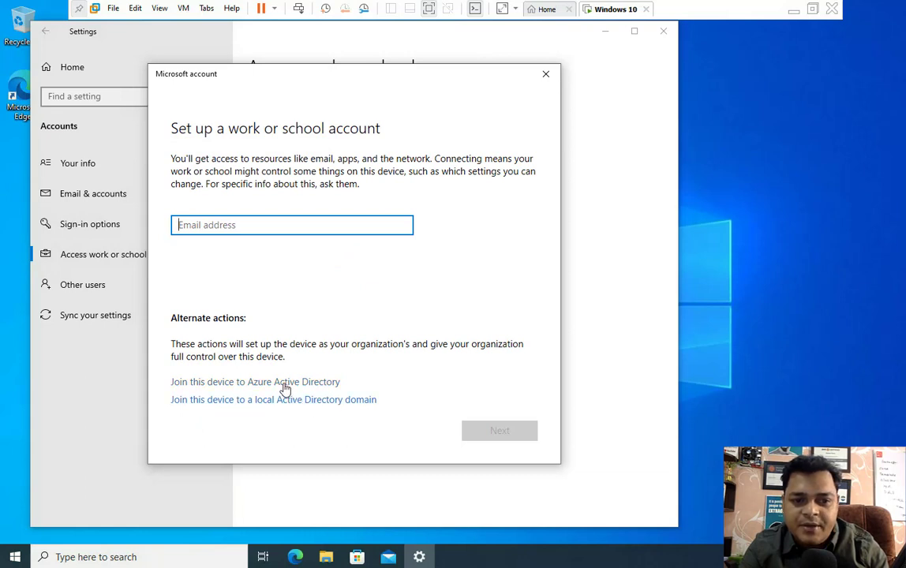
Step: Choose to join this device to Azure Active Directory and sign in as the licensed user
left_click(251, 385)
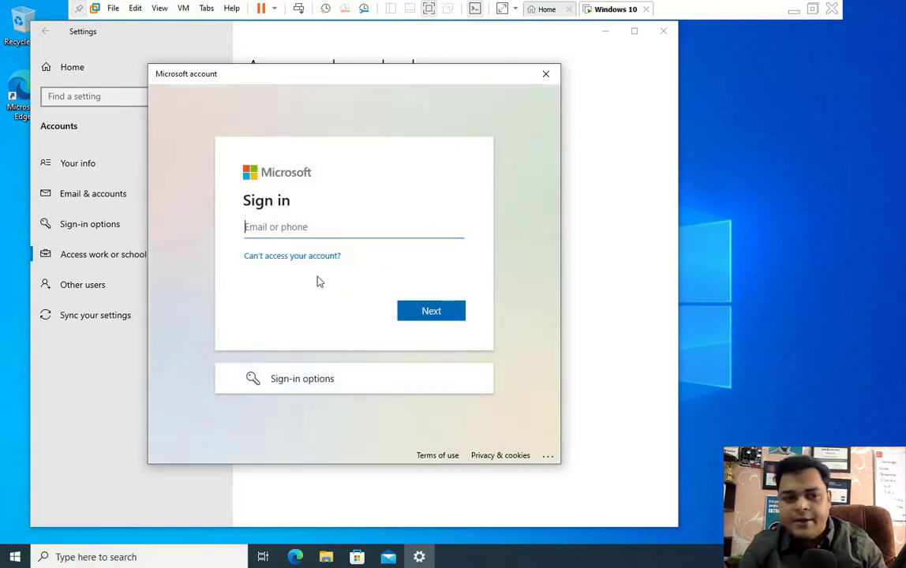
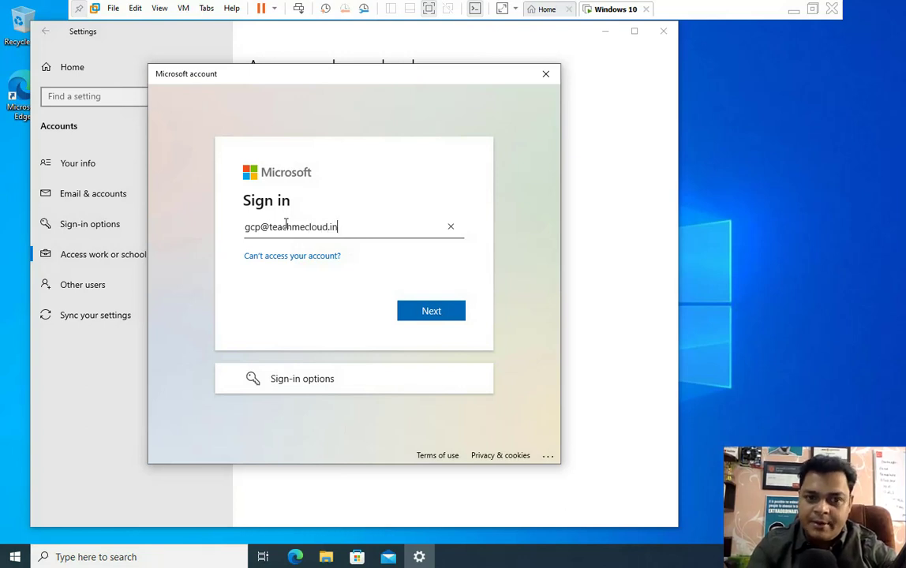
left_click(423, 315)
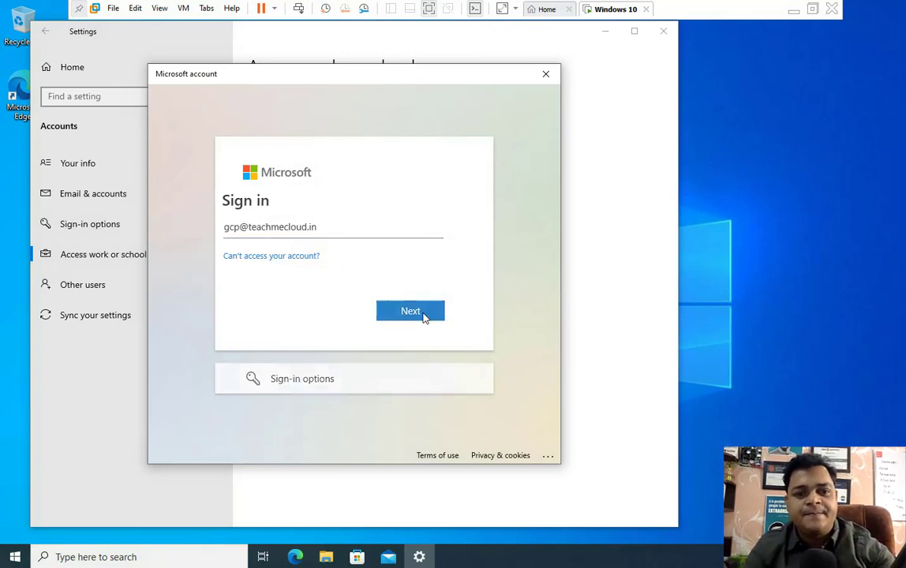
type("•")
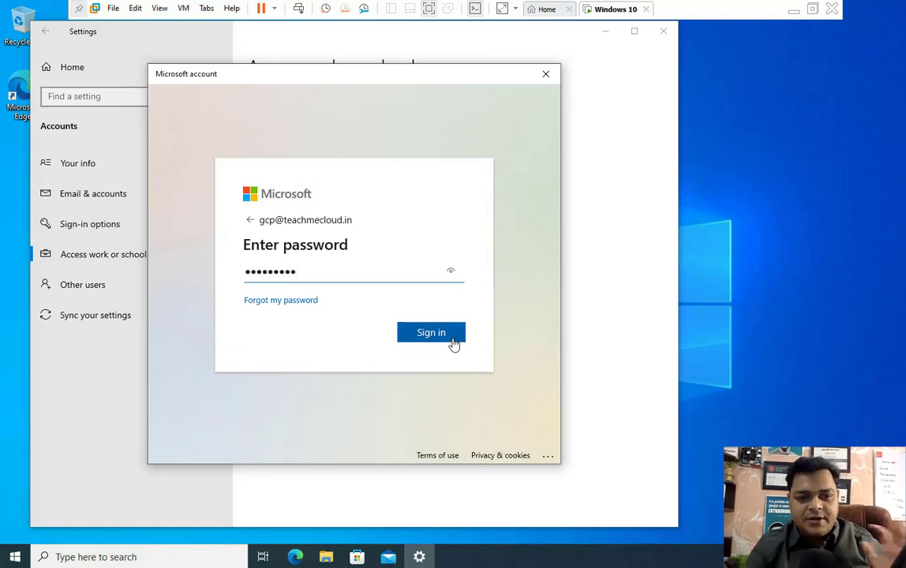
left_click(443, 333)
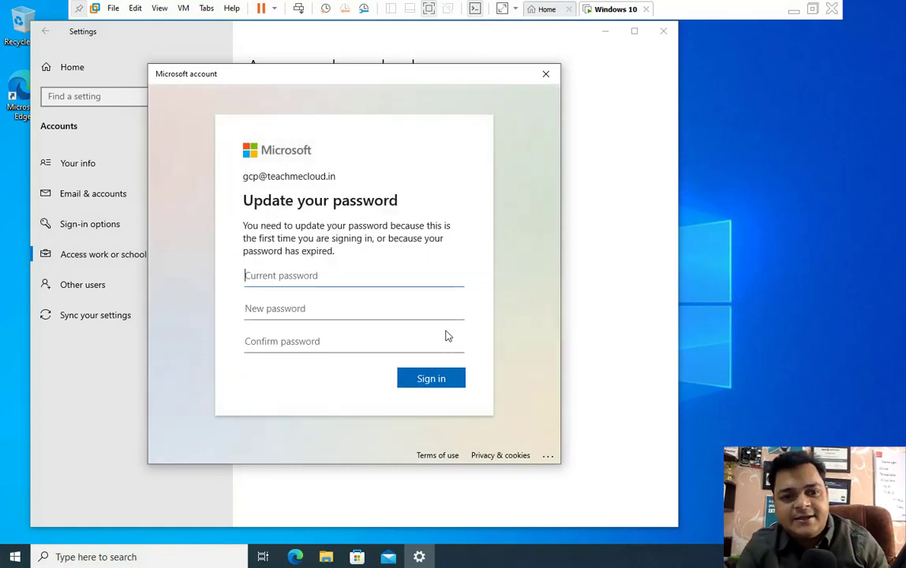
Step: Update the account password by entering the current password and the new one twice
type("••")
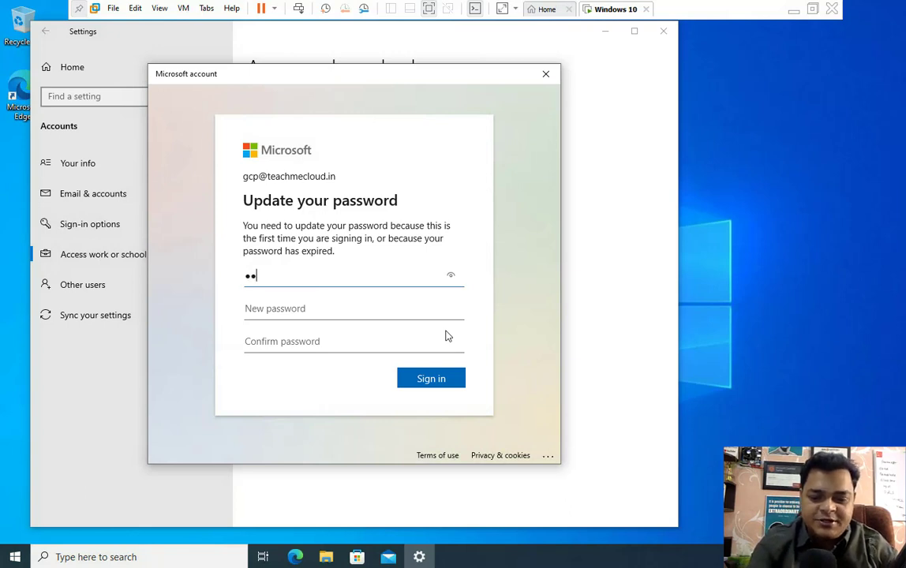
type("•••••••")
key("Tab")
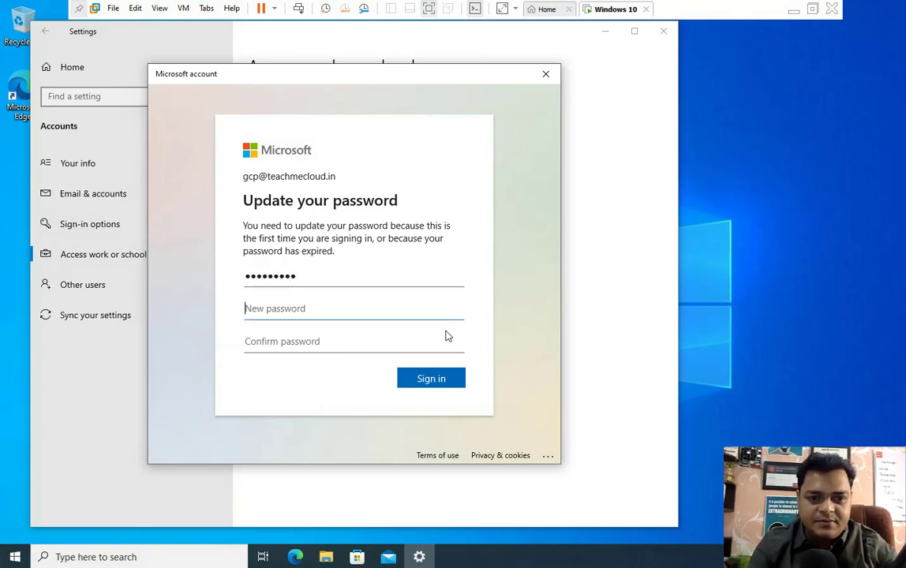
type("••••••••••")
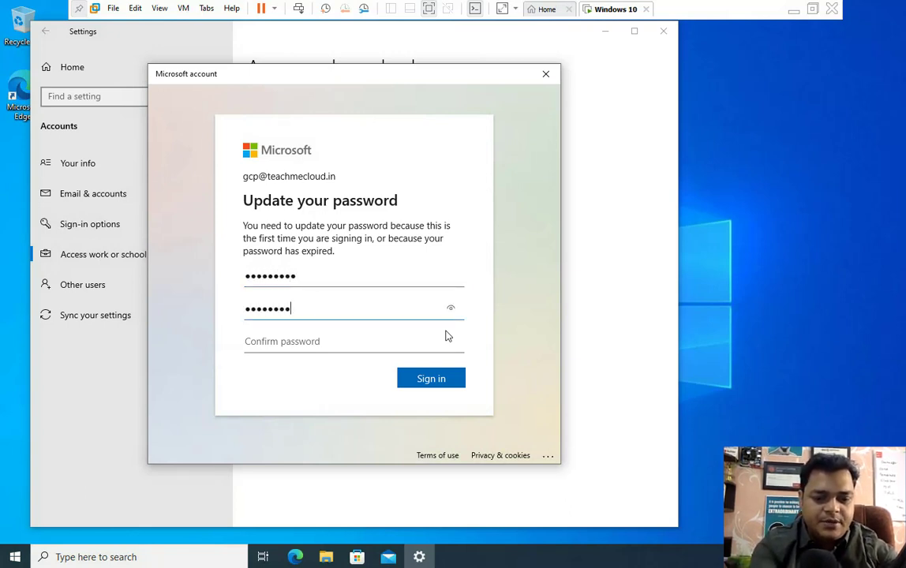
key("Tab")
type("•••")
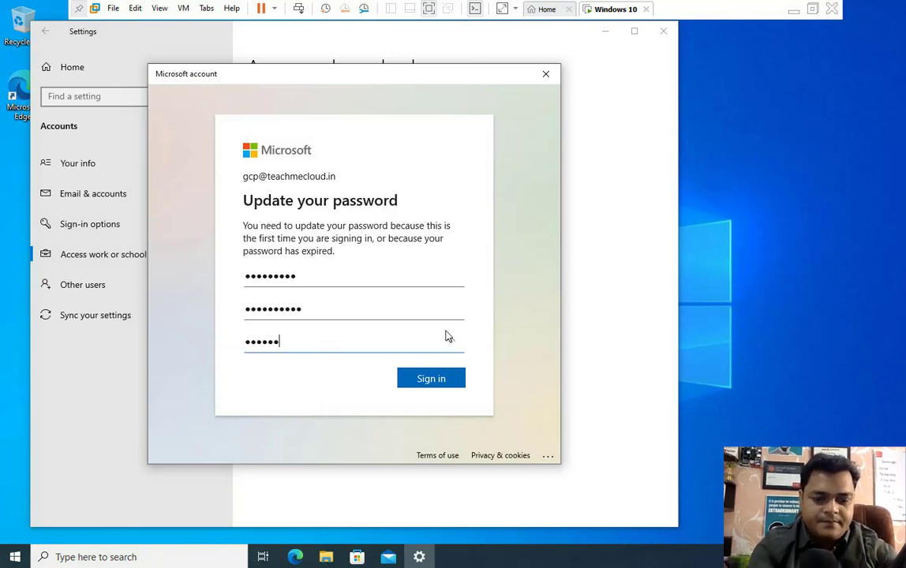
key("Return")
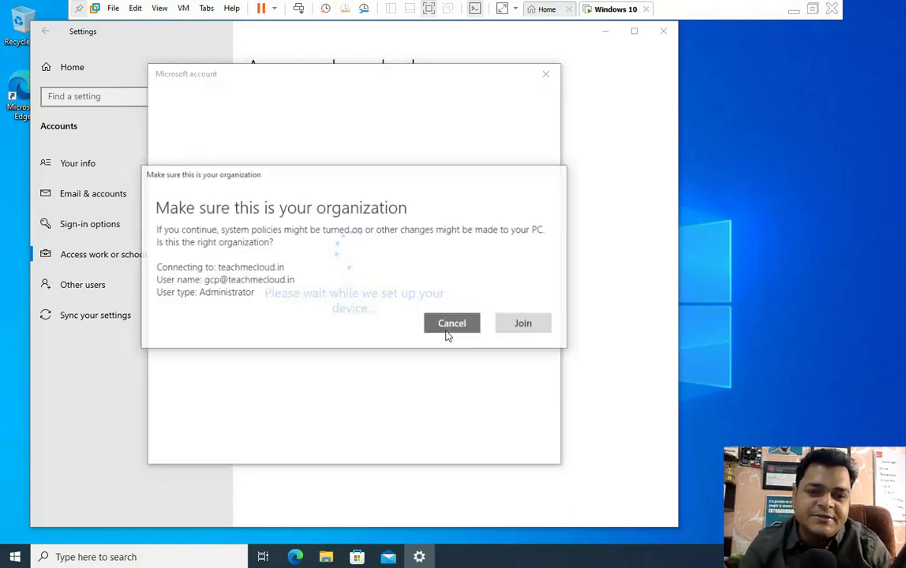
Step: Join the teachmecloud.in organization and close the You're all set message
left_click(525, 323)
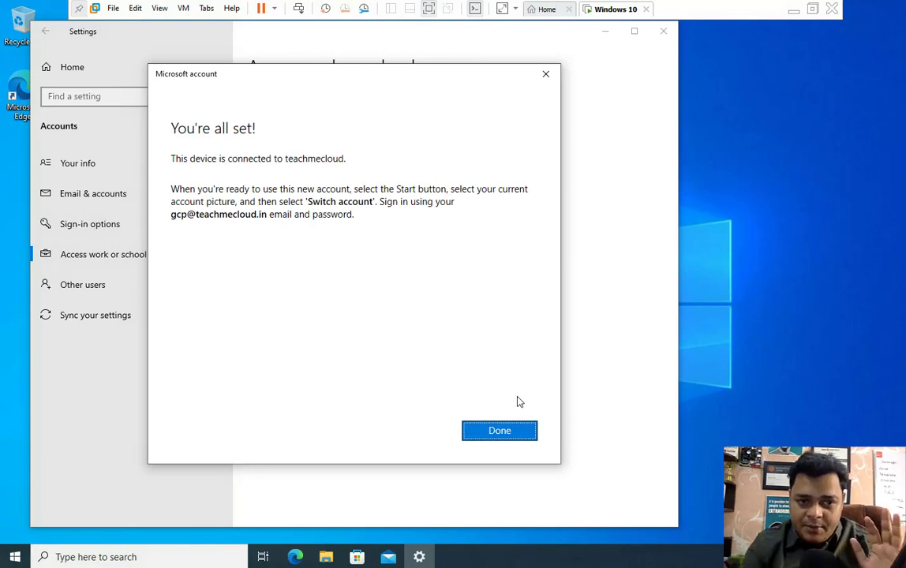
left_click(500, 431)
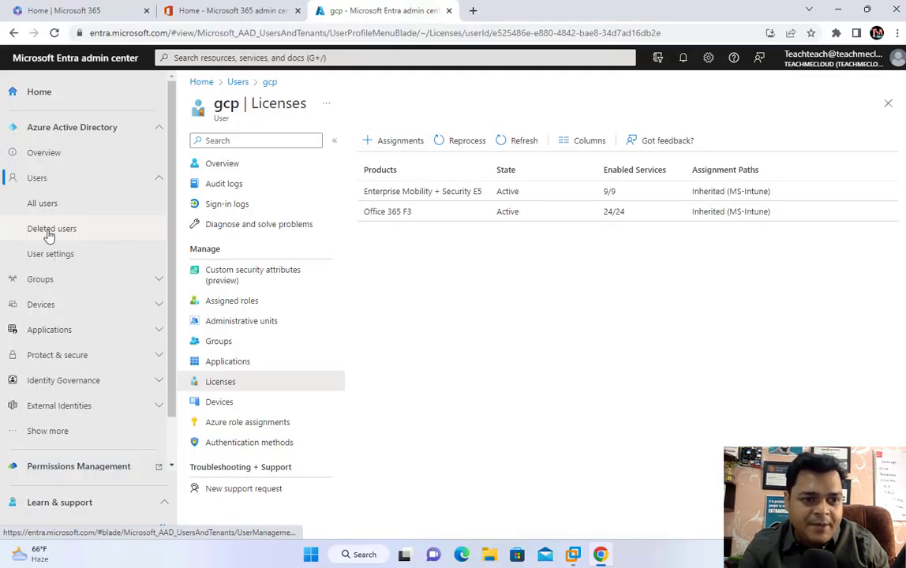
Step: Check the Join Type column in All devices shows Azure AD joined, then switch to macOS and stop recording
left_click(46, 306)
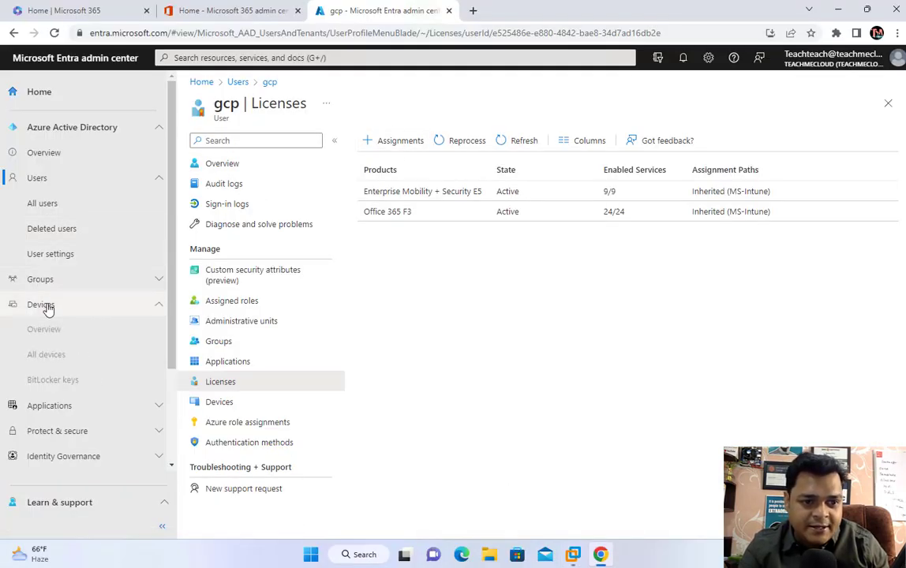
left_click(47, 356)
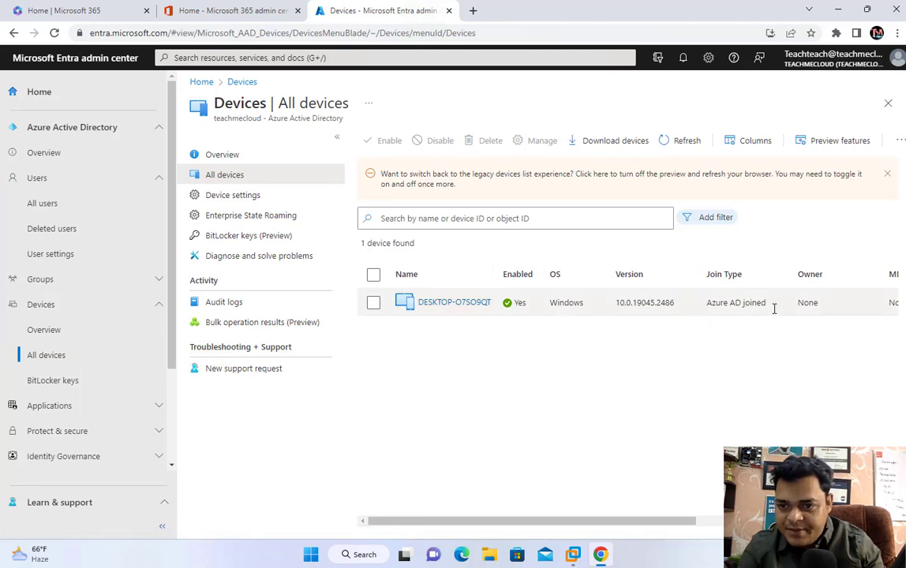
left_click_drag(617, 521, 811, 521)
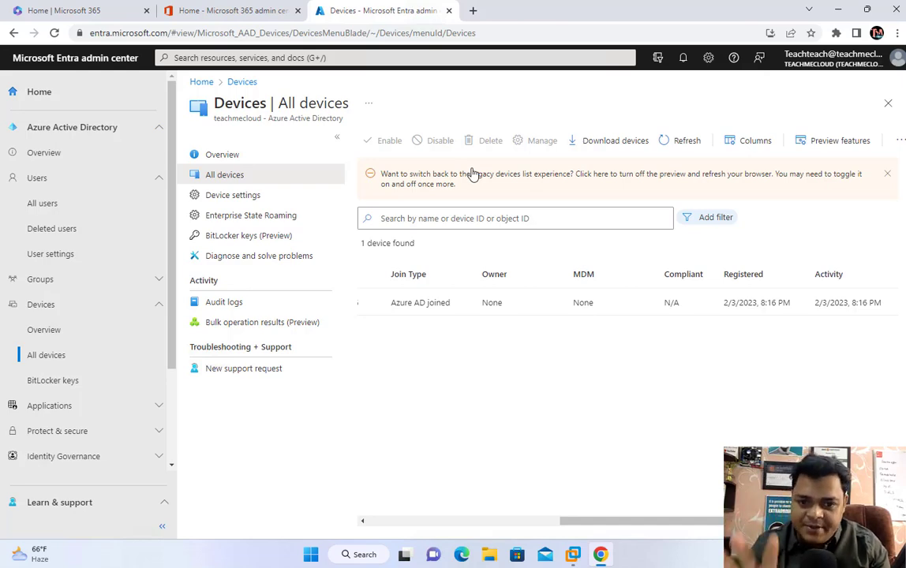
key("ctrl+Left")
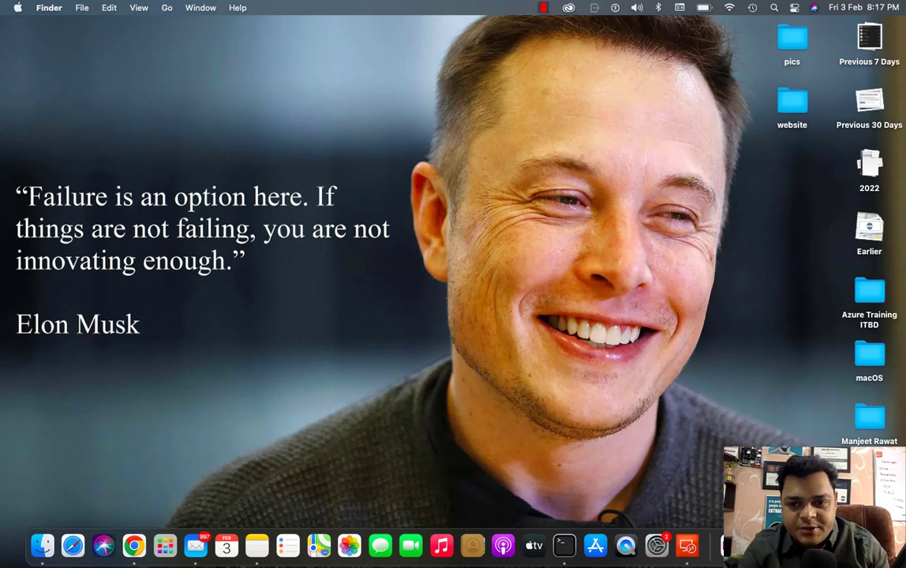
right_click(819, 546)
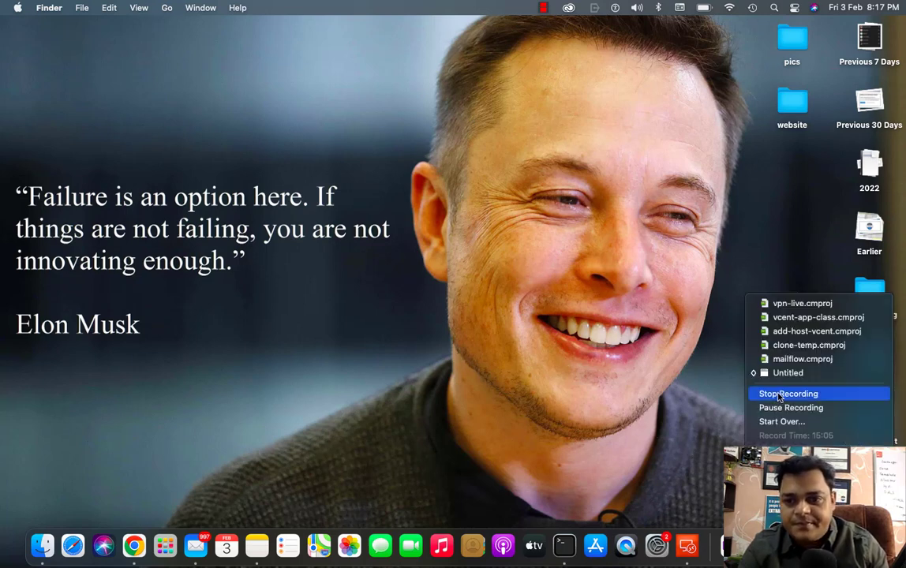